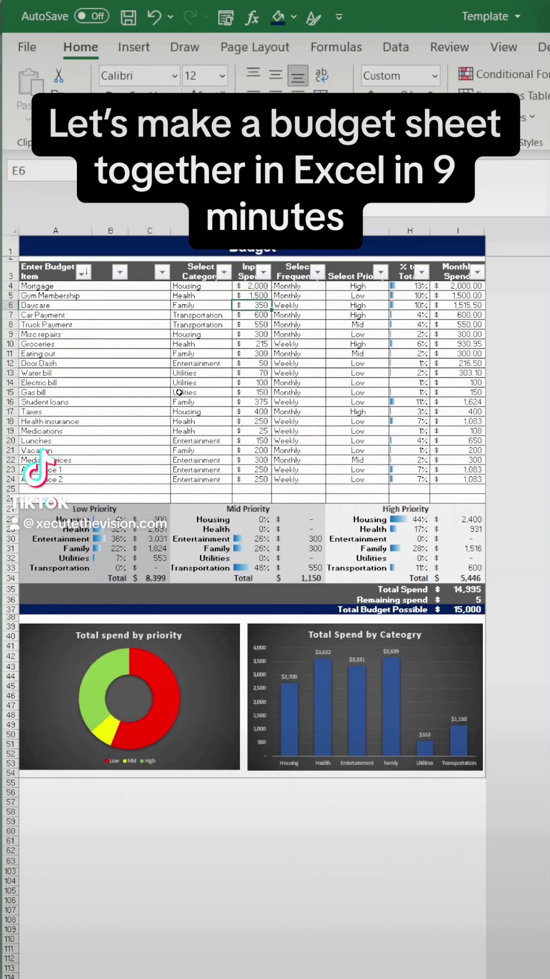
Step: Enter 3,500 as Daycare's spend so total spend rises to 28,635
{"action": "type", "text": "350"}
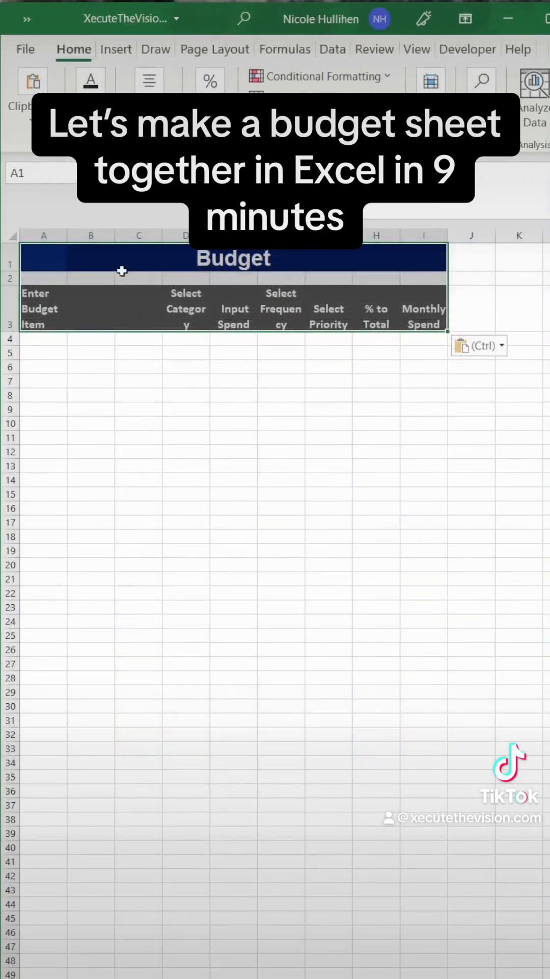
Step: Widen columns D through I for the headers and column A for item names
{"action": "left_click", "coordinate": [137, 306]}
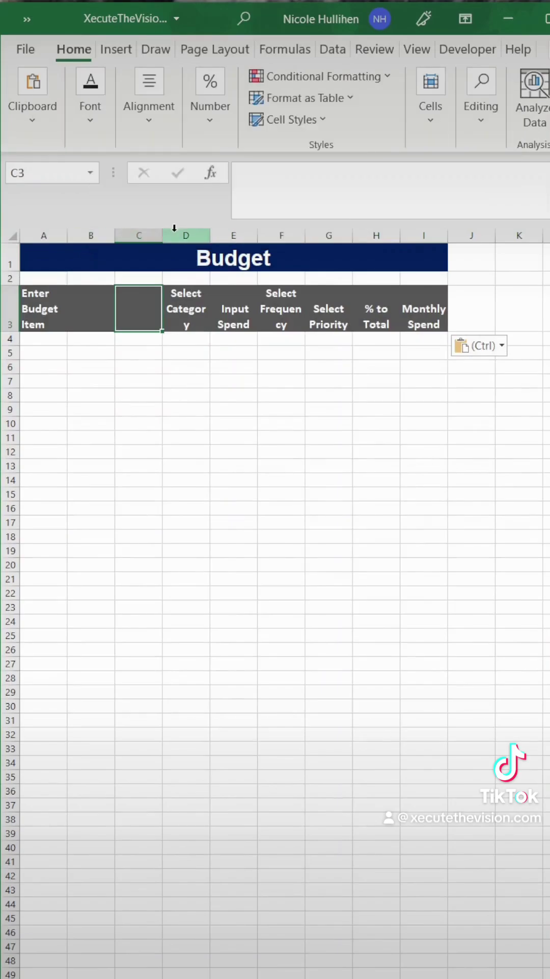
{"action": "mouse_move", "coordinate": [186, 235]}
{"action": "left_mouse_down"}
{"action": "mouse_move", "coordinate": [323, 247]}
{"action": "mouse_move", "coordinate": [389, 232]}
{"action": "mouse_move", "coordinate": [439, 232]}
{"action": "left_mouse_up"}
{"action": "left_click_drag", "start_coordinate": [401, 235], "coordinate": [414, 237]}
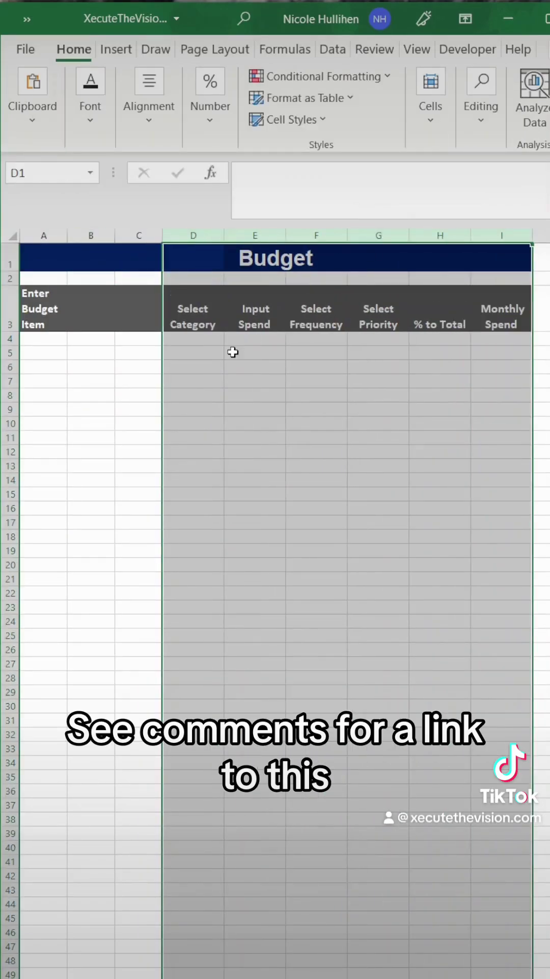
{"action": "left_click", "coordinate": [233, 352]}
{"action": "left_click_drag", "start_coordinate": [68, 235], "coordinate": [133, 235]}
Step: Paste the 21 budget items, Mortgage through Allowance 2, starting at cell A4
{"action": "left_click", "coordinate": [85, 346]}
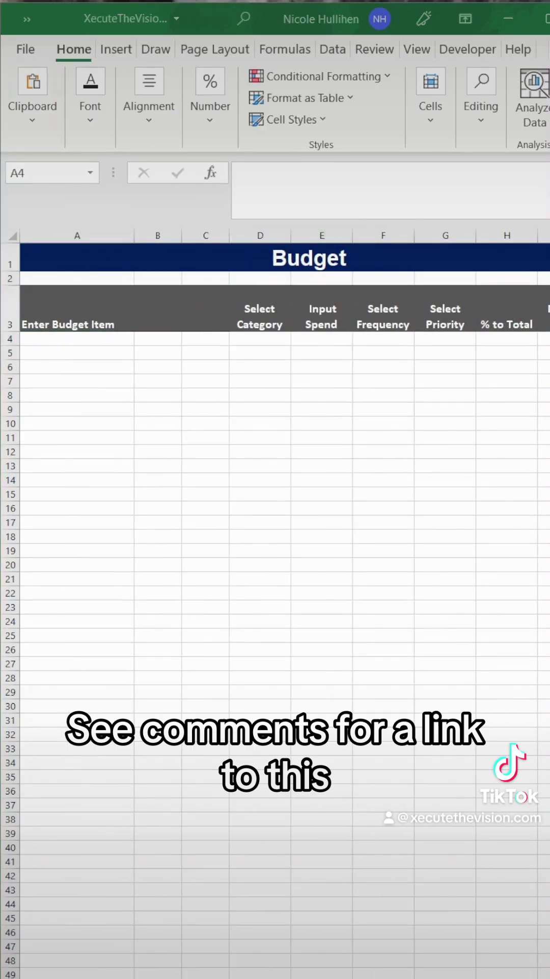
{"action": "left_click", "coordinate": [74, 337]}
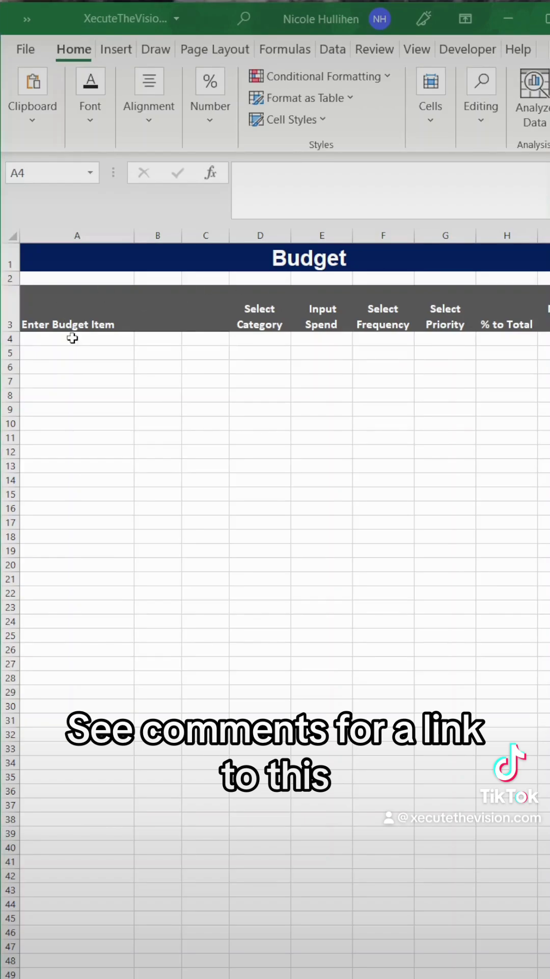
{"action": "type", "text": "Mortgage Gym Membership Daycare Car Payment Truck Payment Misc repairs Groceries Eating out Door Dash Water bill Electric bill Gas bill Student loans Taxes Health insurance Medications Lunches Vacation Media services Allowance 1 Allowance 2"}
{"action": "left_click", "coordinate": [179, 346]}
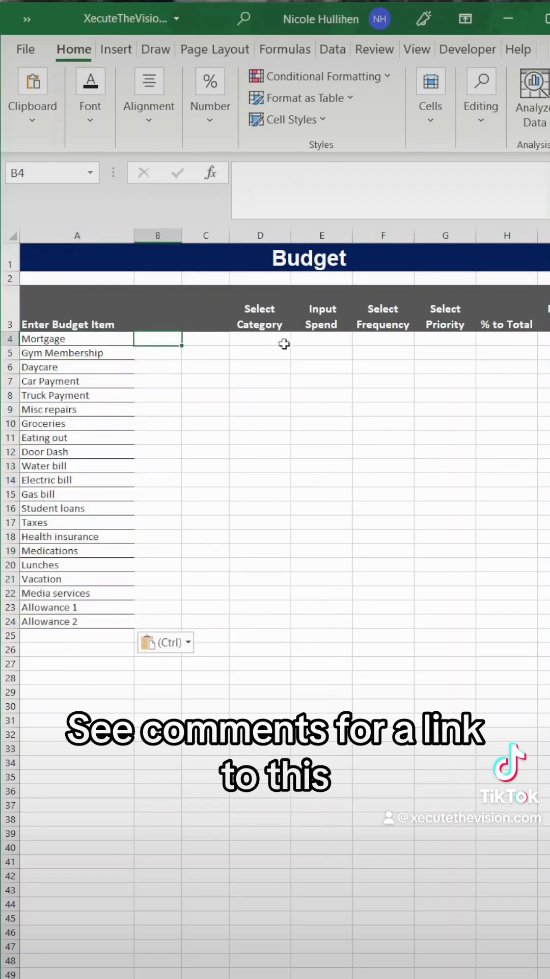
{"action": "left_click", "coordinate": [273, 342]}
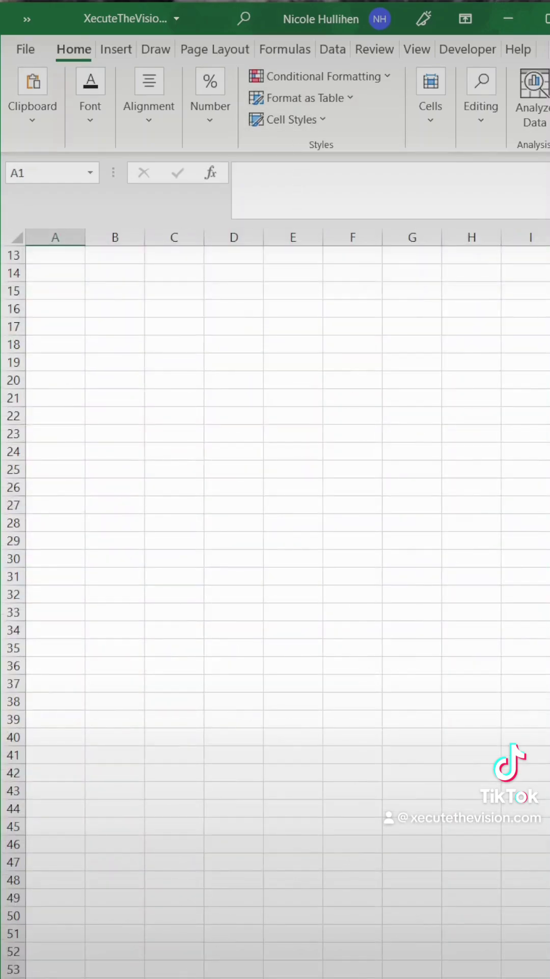
Step: Enter the Category and Frequency headings in the new sheet's first row
{"action": "left_click", "coordinate": [73, 255]}
{"action": "scroll", "coordinate": [72, 275], "scroll_direction": "up", "scroll_amount": 4}
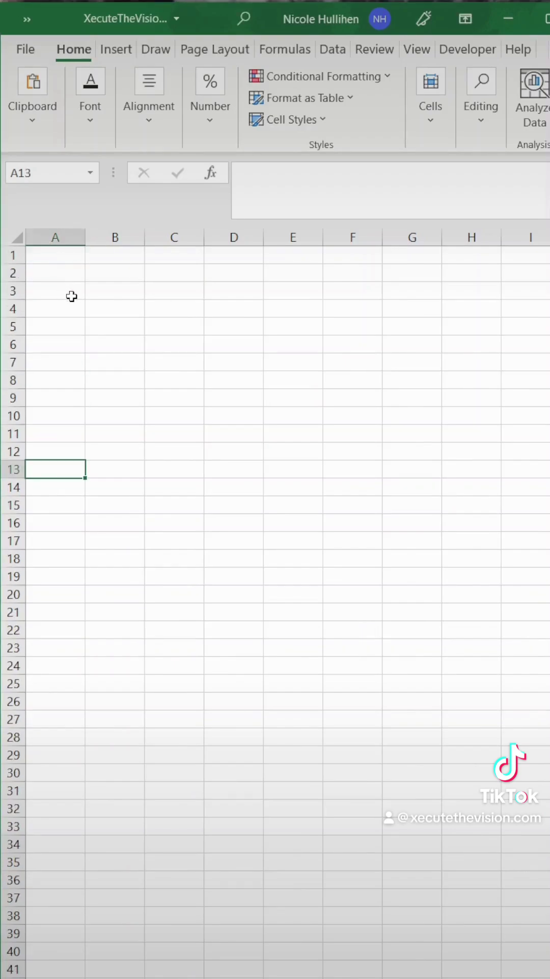
{"action": "left_click", "coordinate": [63, 255]}
{"action": "type", "text": "Categot"}
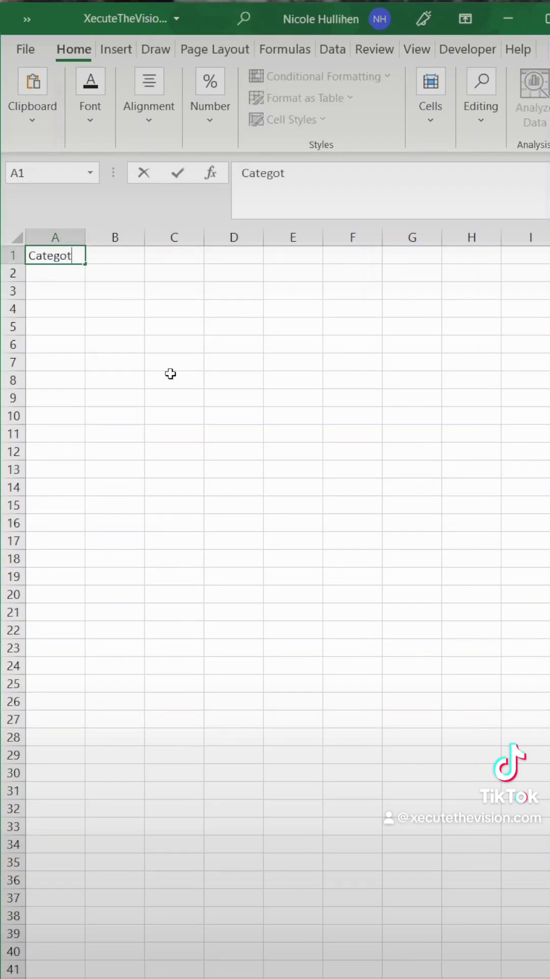
{"action": "key", "text": "Tab"}
{"action": "type", "text": "Frequ"}
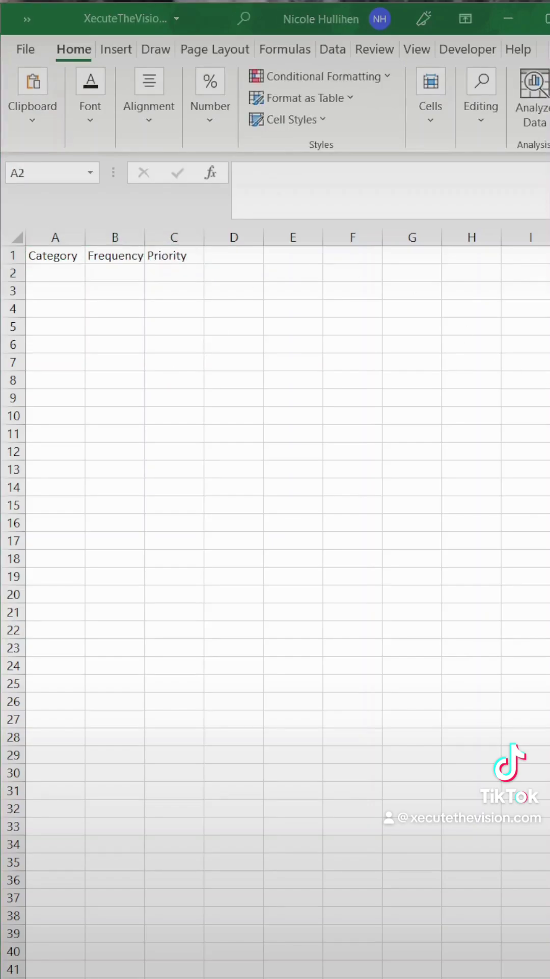
Step: Paste the category, Weekly/Bi-weekly/Monthly and Low/Mid/High lists from A2 and check them
{"action": "left_click", "coordinate": [42, 272]}
{"action": "key", "text": "ctrl+v"}
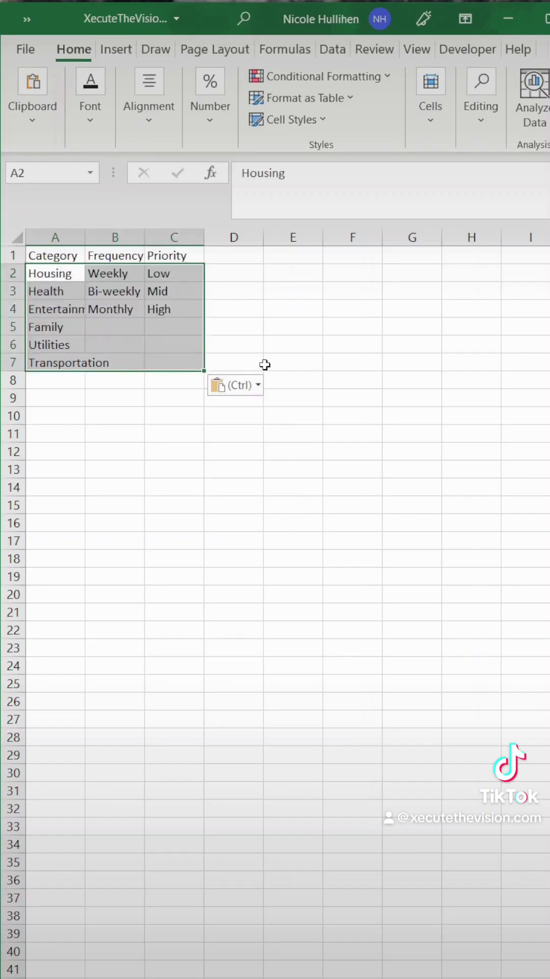
{"action": "left_click", "coordinate": [266, 364]}
{"action": "left_click", "coordinate": [79, 278]}
{"action": "left_click", "coordinate": [74, 314]}
{"action": "left_click", "coordinate": [68, 363]}
{"action": "left_click", "coordinate": [112, 292]}
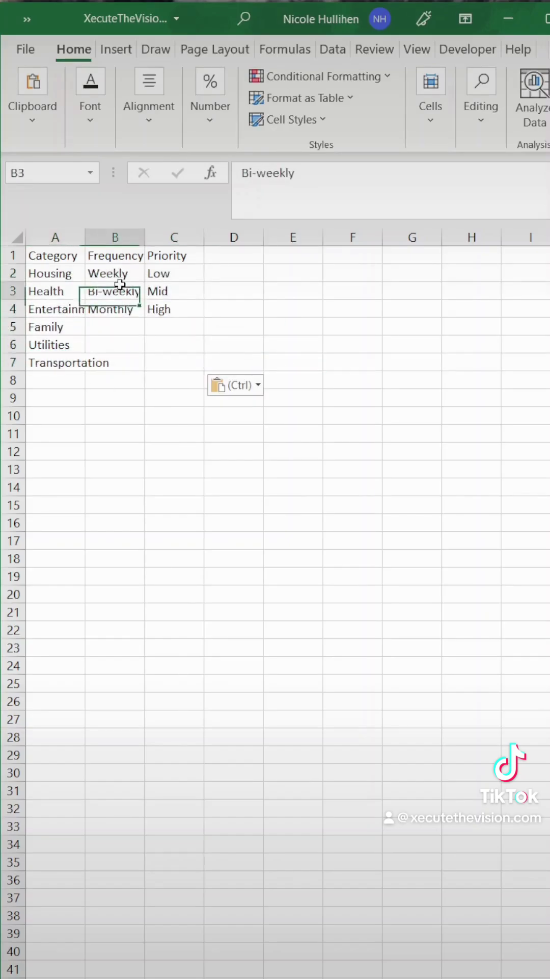
{"action": "left_click", "coordinate": [191, 300]}
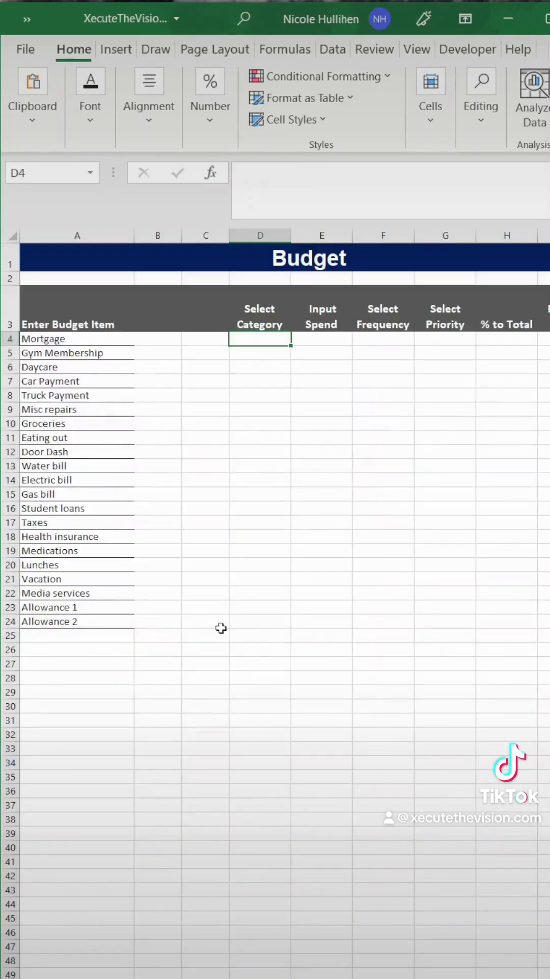
Step: Give the Category cell D4 a list validation sourced from helper categories A2:A7
{"action": "left_click", "coordinate": [333, 49]}
{"action": "left_click", "coordinate": [449, 121]}
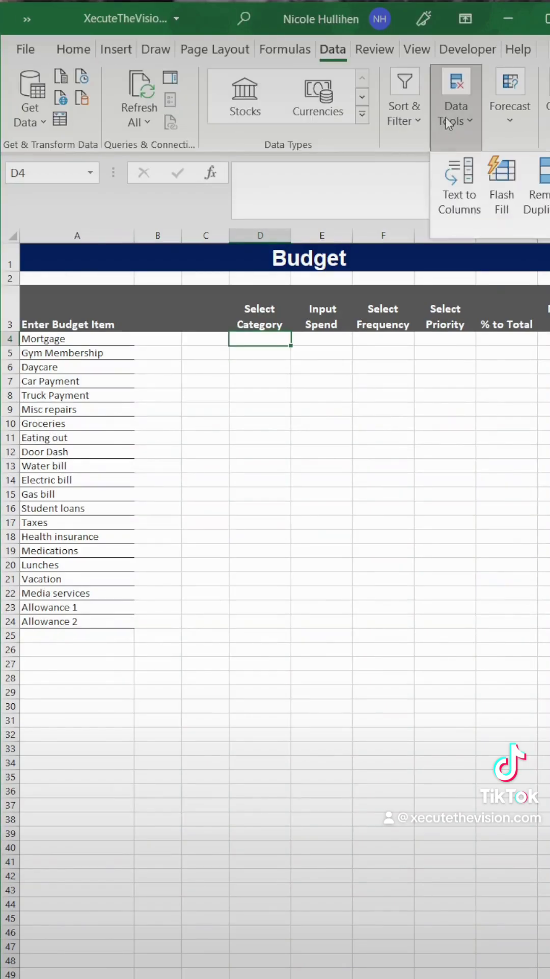
{"action": "left_click", "coordinate": [548, 174]}
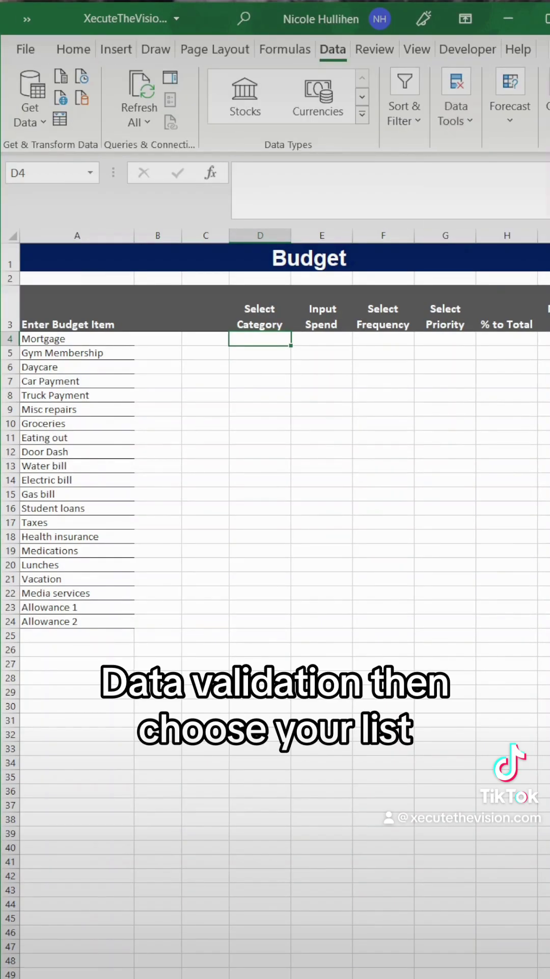
{"action": "left_click", "coordinate": [333, 158]}
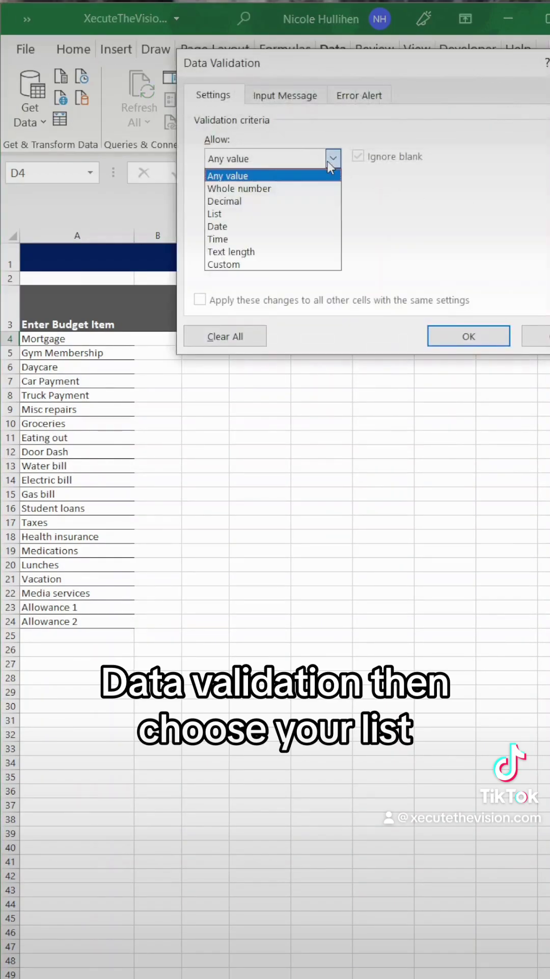
{"action": "left_click", "coordinate": [295, 213]}
{"action": "left_click", "coordinate": [475, 236]}
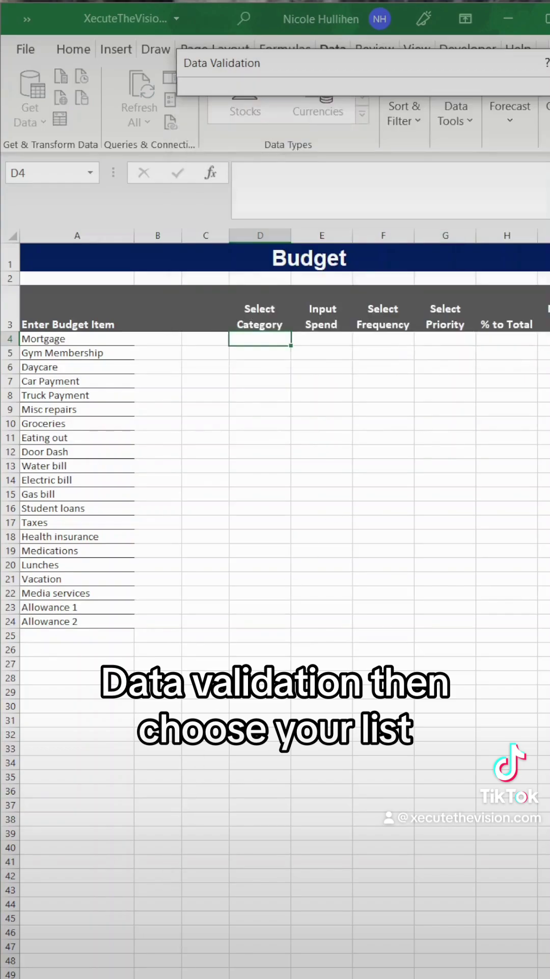
{"action": "key", "text": "ctrl+Page_Down"}
{"action": "left_click_drag", "start_coordinate": [46, 269], "coordinate": [61, 363]}
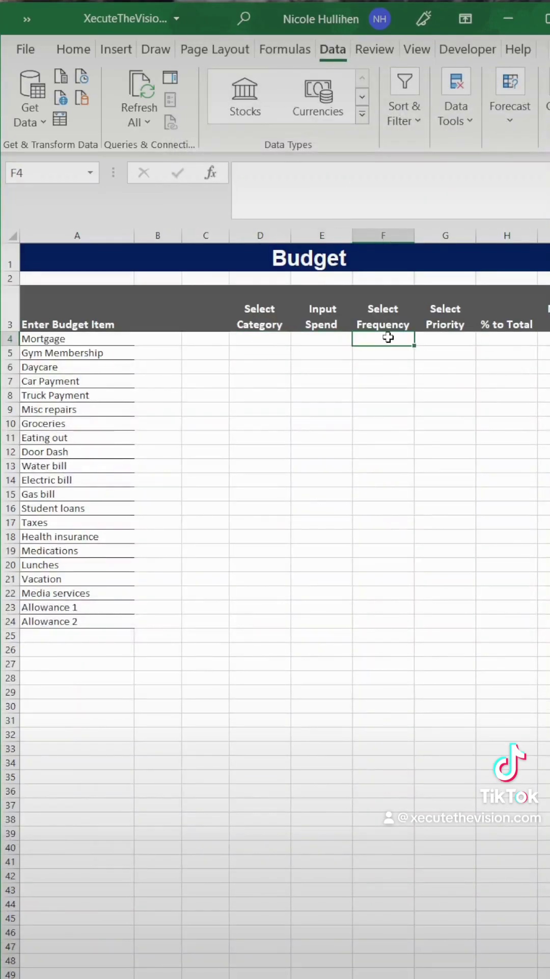
Step: Add a Frequency dropdown to F4 listing Weekly, Bi-weekly and Monthly from B2:B4
{"action": "left_click", "coordinate": [456, 107]}
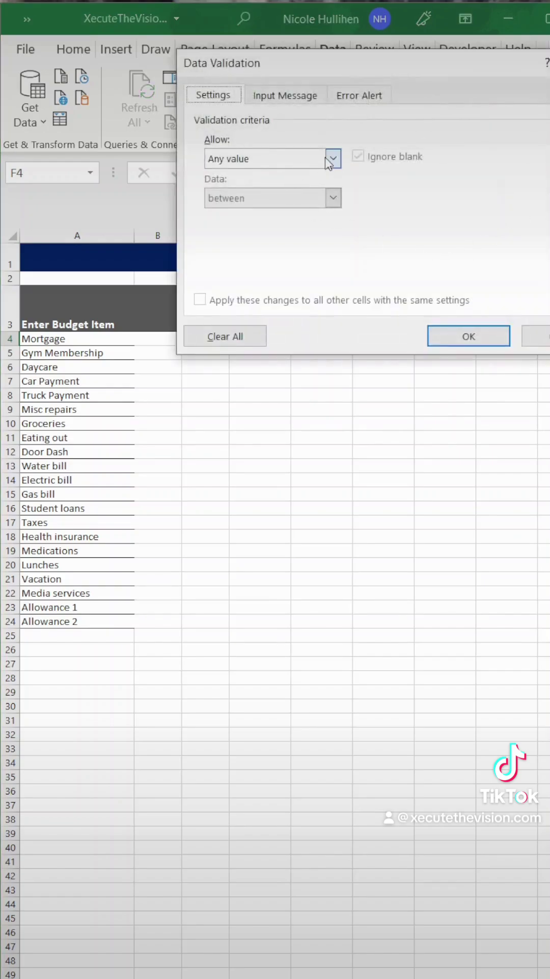
{"action": "left_click", "coordinate": [334, 158]}
{"action": "left_click", "coordinate": [278, 216]}
{"action": "left_click", "coordinate": [474, 236]}
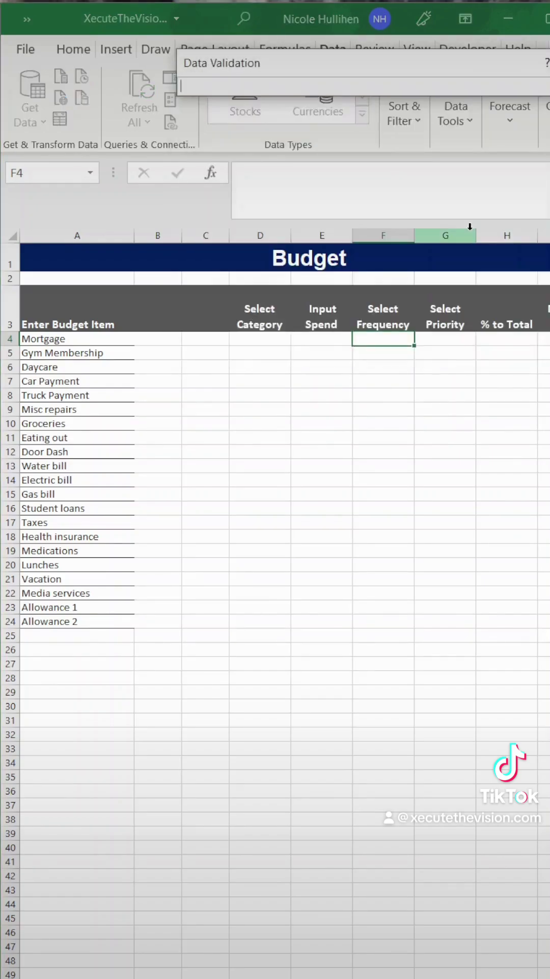
{"action": "key", "text": "ctrl+Page_Down"}
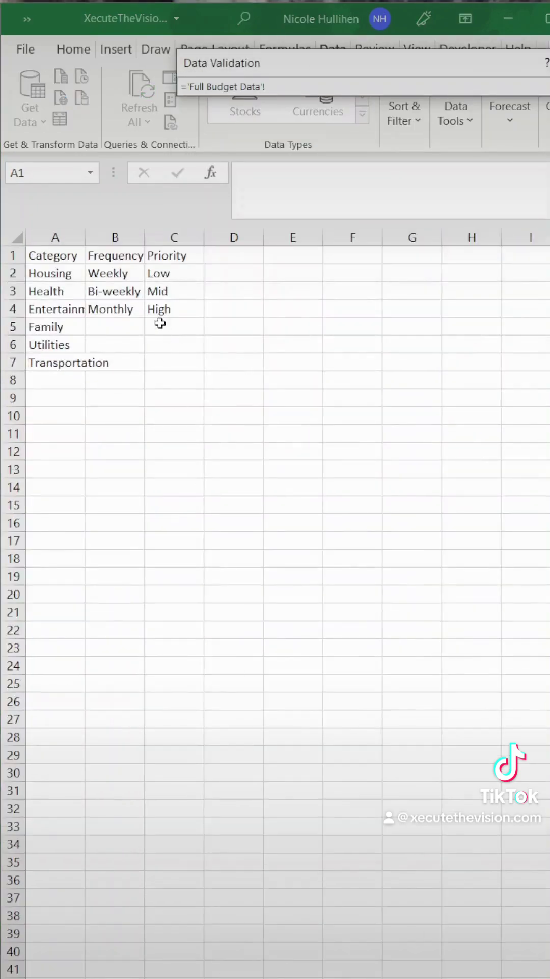
{"action": "left_click_drag", "start_coordinate": [127, 279], "coordinate": [125, 311]}
{"action": "key", "text": "Return"}
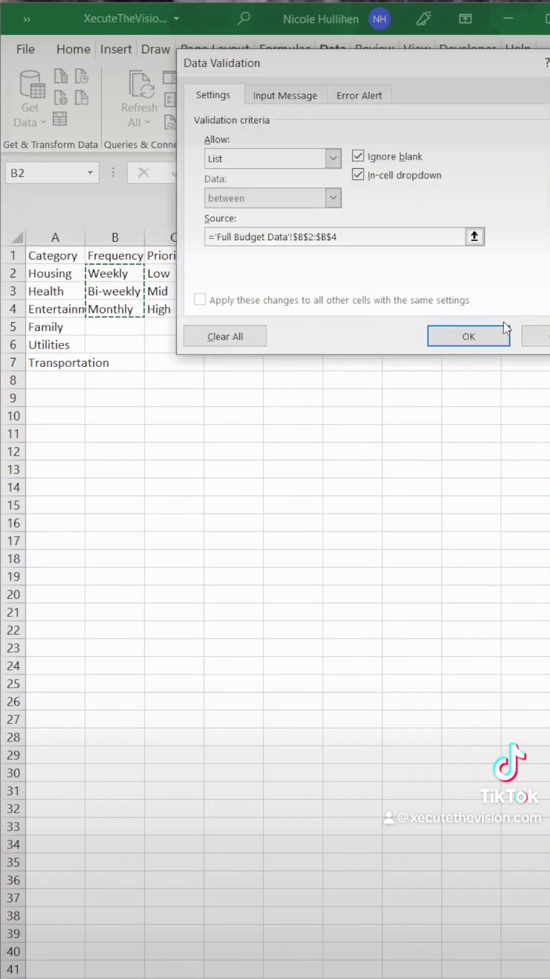
{"action": "left_click", "coordinate": [472, 335]}
Step: Add a Priority dropdown to G4 sourced from the Low/Mid/High list in column C
{"action": "left_click", "coordinate": [464, 346]}
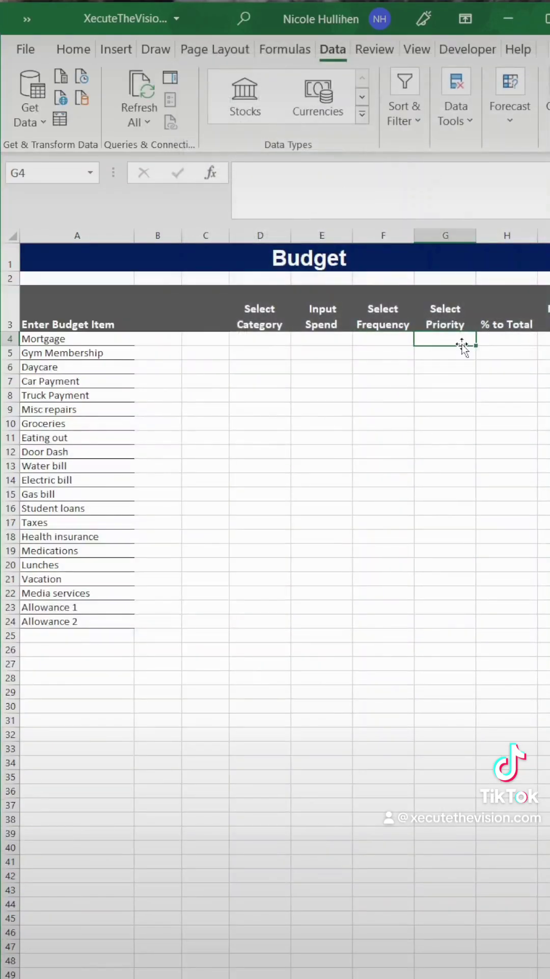
{"action": "left_click", "coordinate": [467, 123]}
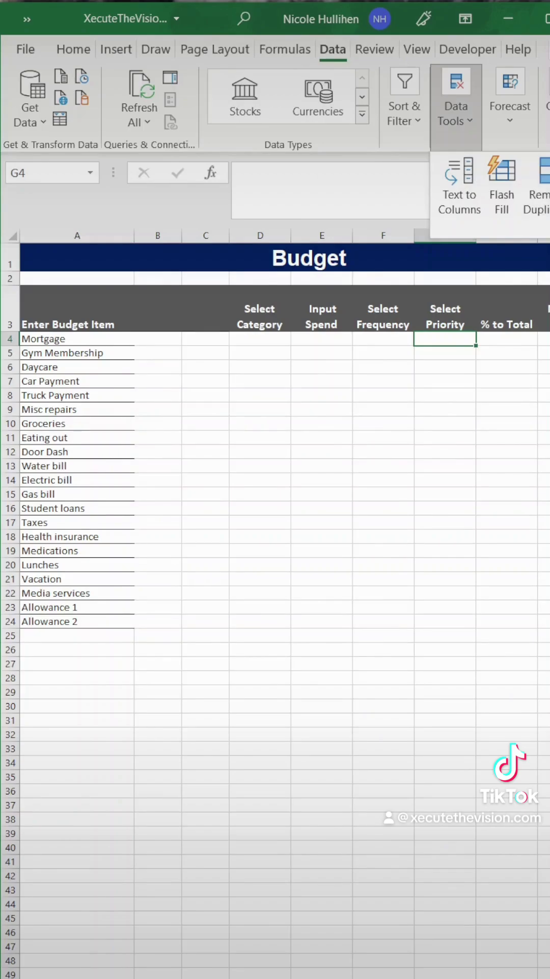
{"action": "left_click", "coordinate": [546, 189]}
{"action": "left_click", "coordinate": [333, 158]}
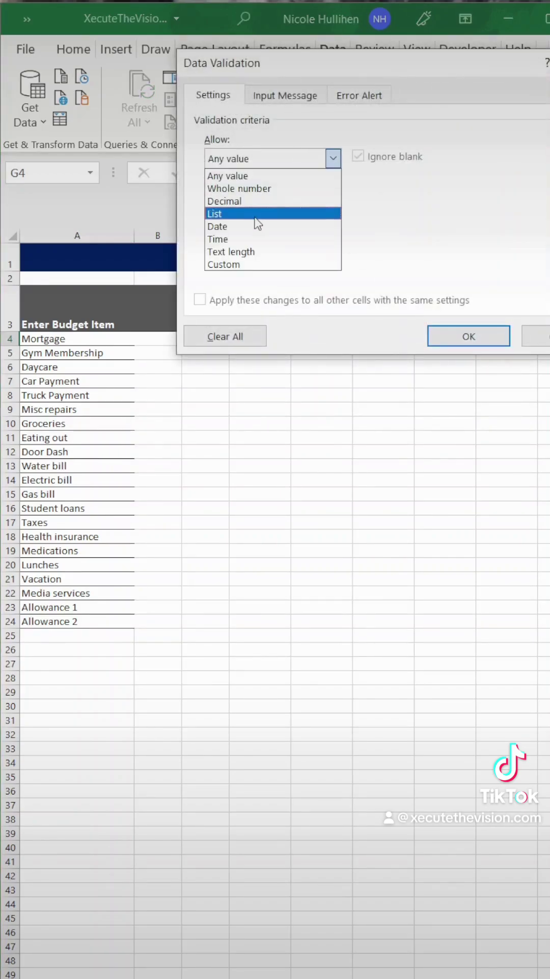
{"action": "left_click", "coordinate": [239, 211]}
{"action": "left_click", "coordinate": [475, 236]}
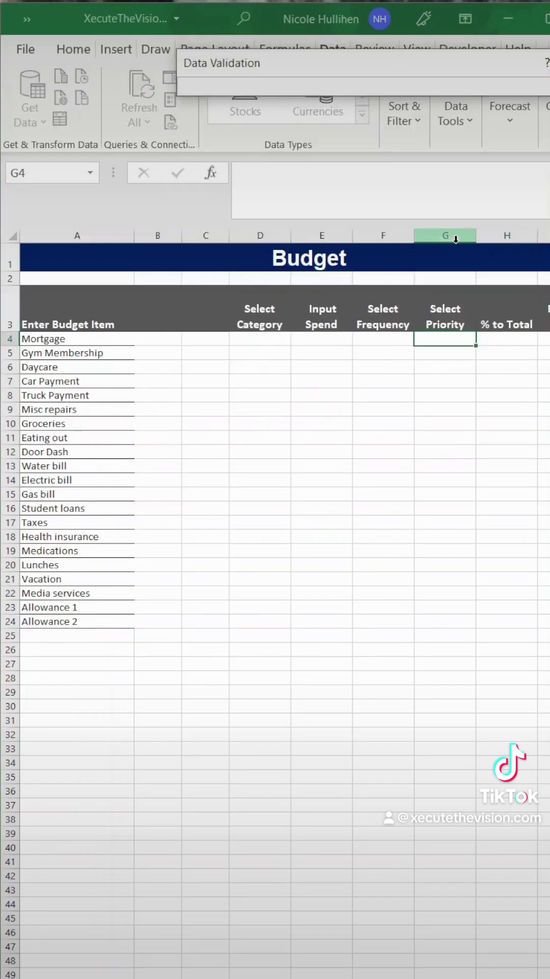
{"action": "key", "text": "ctrl+Page_Down"}
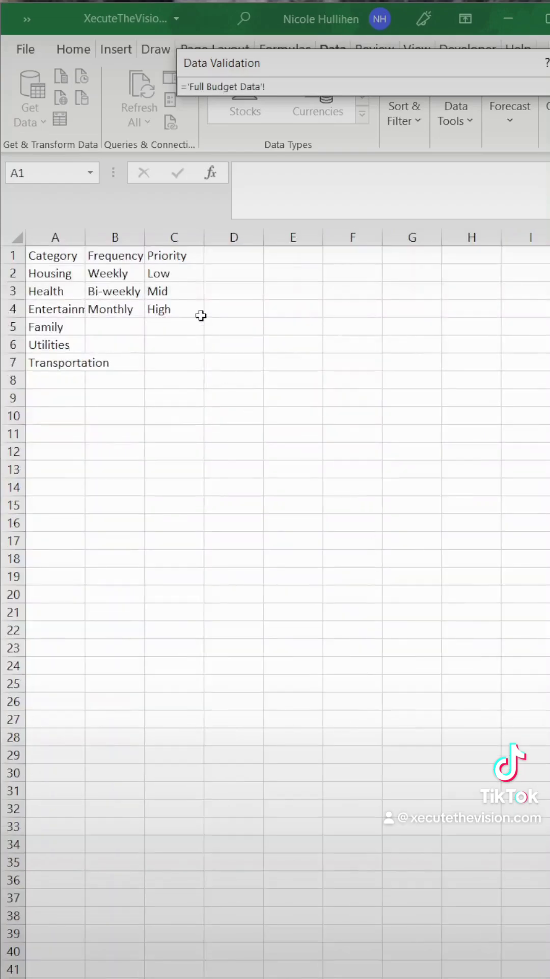
{"action": "left_click_drag", "start_coordinate": [192, 278], "coordinate": [179, 311]}
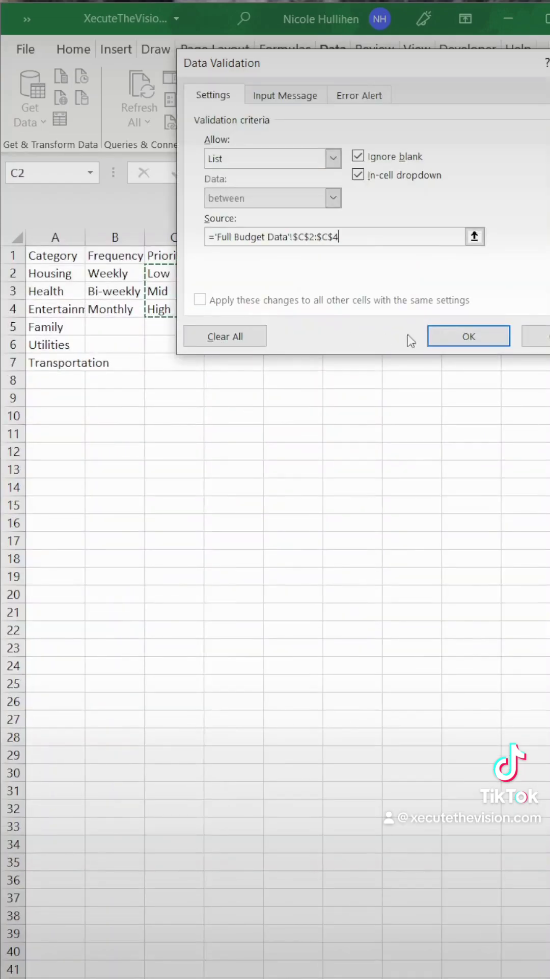
{"action": "left_click", "coordinate": [513, 336]}
Step: Check the Mortgage row's Frequency and Category dropdown choices
{"action": "left_click", "coordinate": [385, 339]}
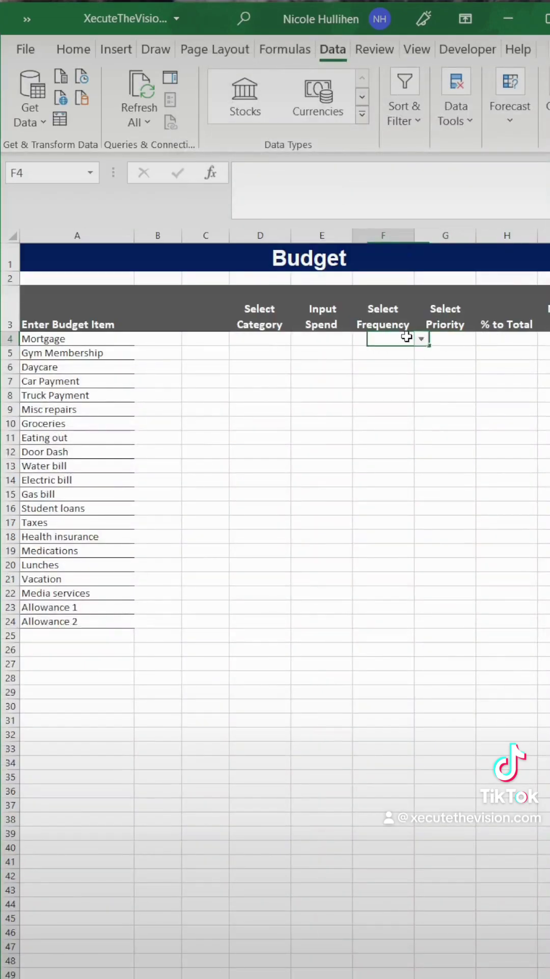
{"action": "left_click", "coordinate": [422, 339]}
{"action": "key", "text": "Escape"}
{"action": "left_click", "coordinate": [346, 342]}
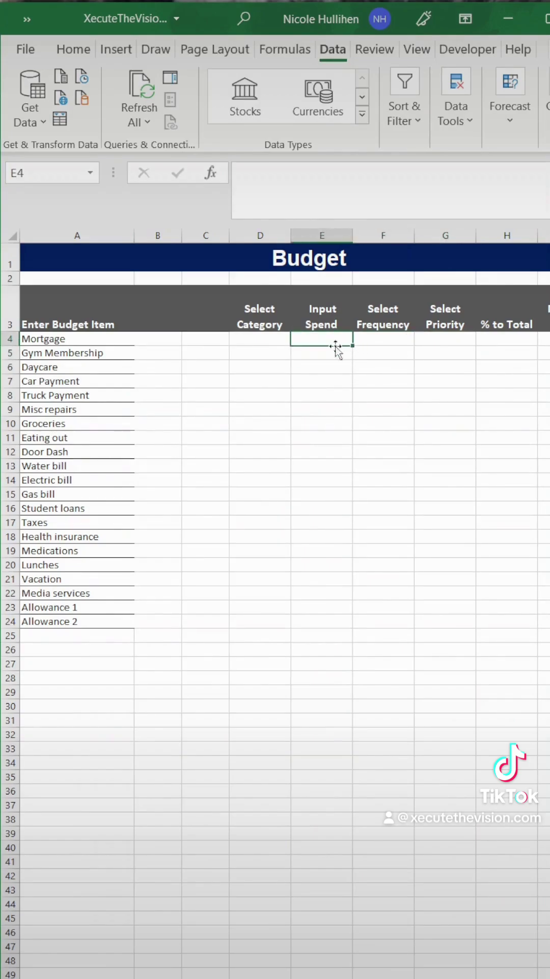
{"action": "left_click", "coordinate": [279, 343]}
{"action": "left_click", "coordinate": [298, 339]}
Step: Paste budget entries into rows 4–24 and priority tables at A27, then widen columns B:C
{"action": "left_click", "coordinate": [300, 340]}
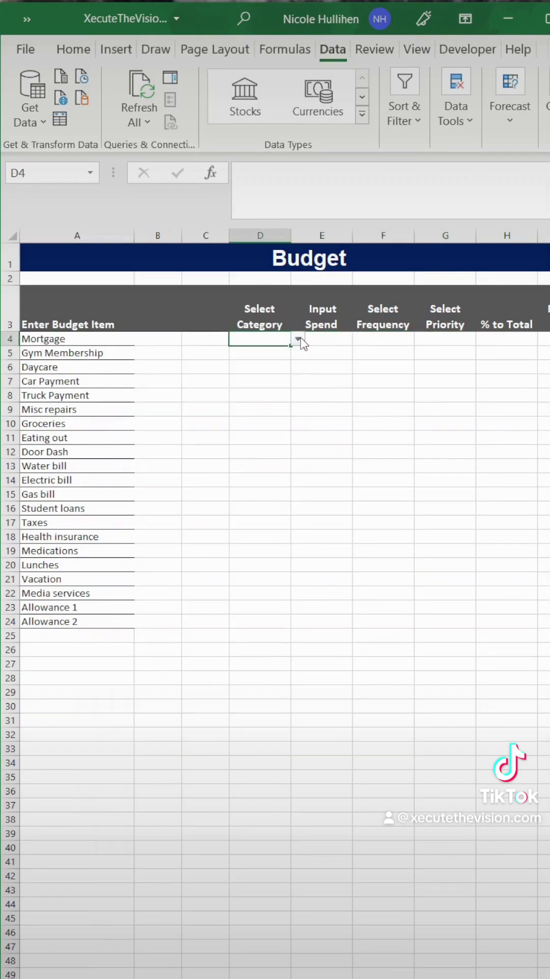
{"action": "key", "text": "ctrl+v"}
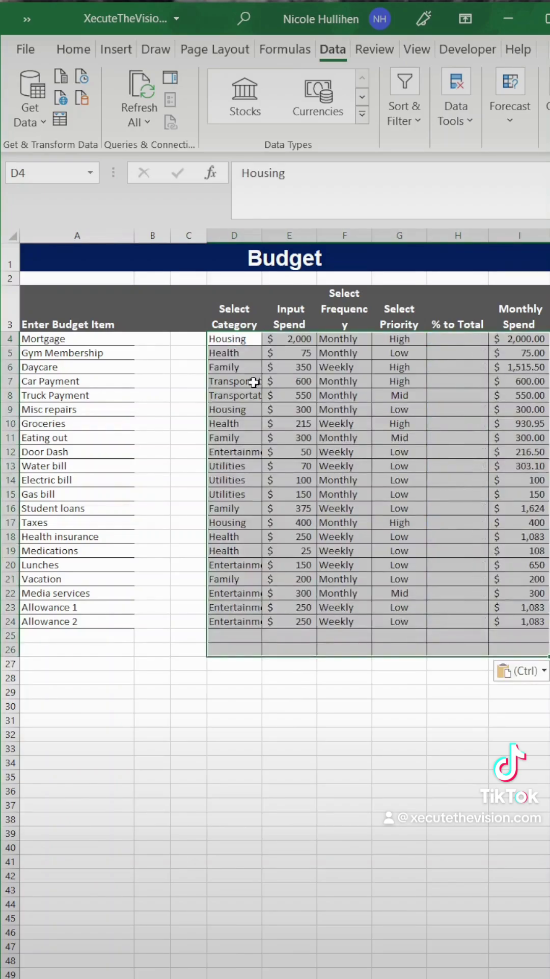
{"action": "left_click", "coordinate": [121, 660]}
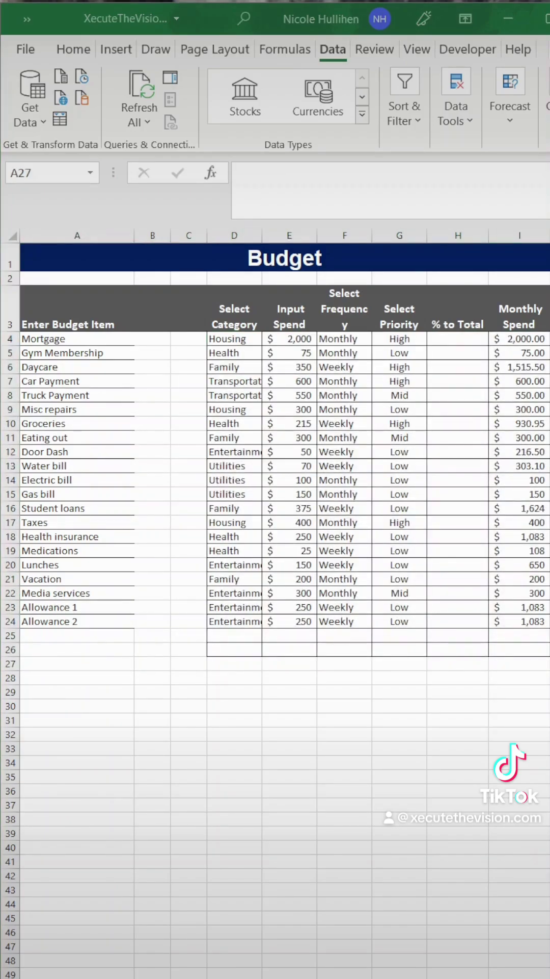
{"action": "key", "text": "ctrl+v"}
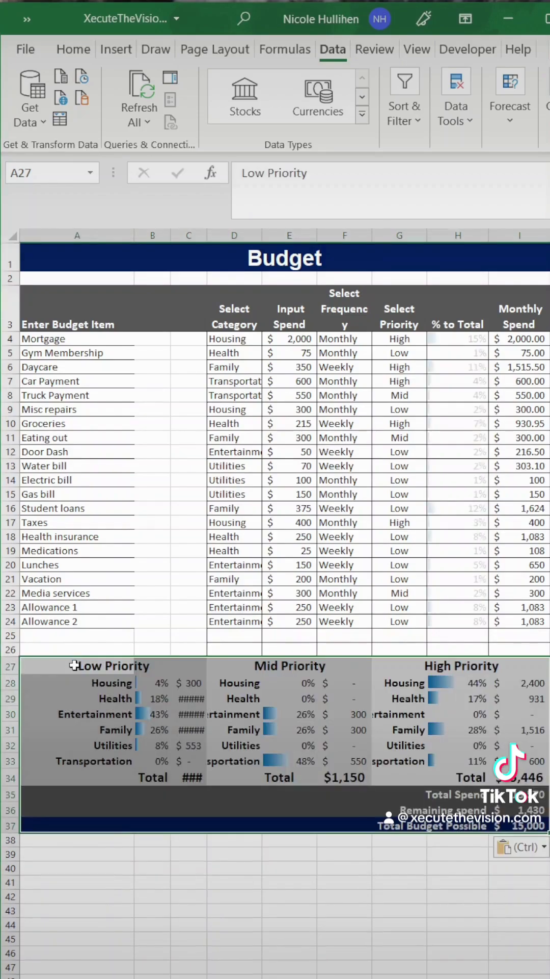
{"action": "key", "text": "Return"}
{"action": "mouse_move", "coordinate": [153, 235]}
{"action": "left_mouse_down"}
{"action": "mouse_move", "coordinate": [196, 235]}
{"action": "mouse_move", "coordinate": [188, 230]}
{"action": "left_mouse_up"}
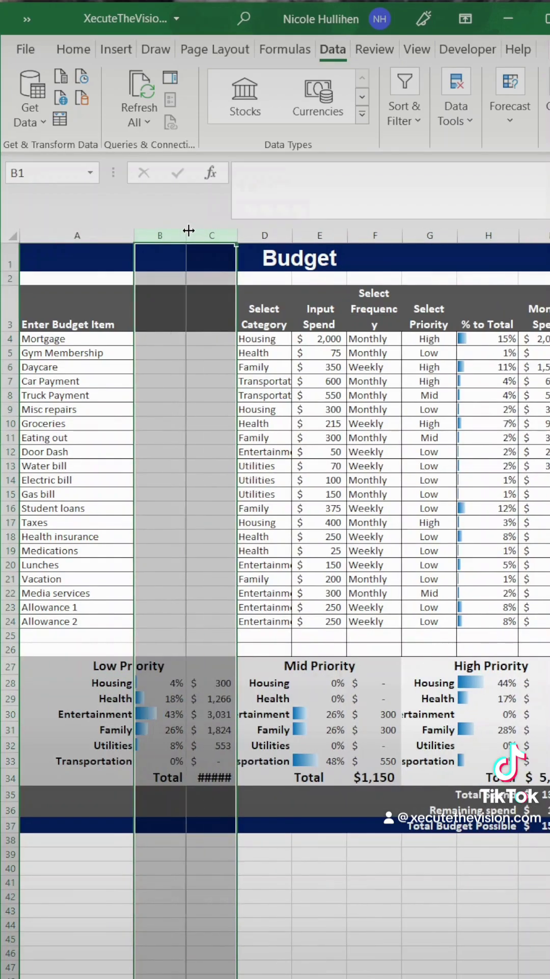
{"action": "left_click", "coordinate": [285, 350]}
{"action": "left_click", "coordinate": [493, 336]}
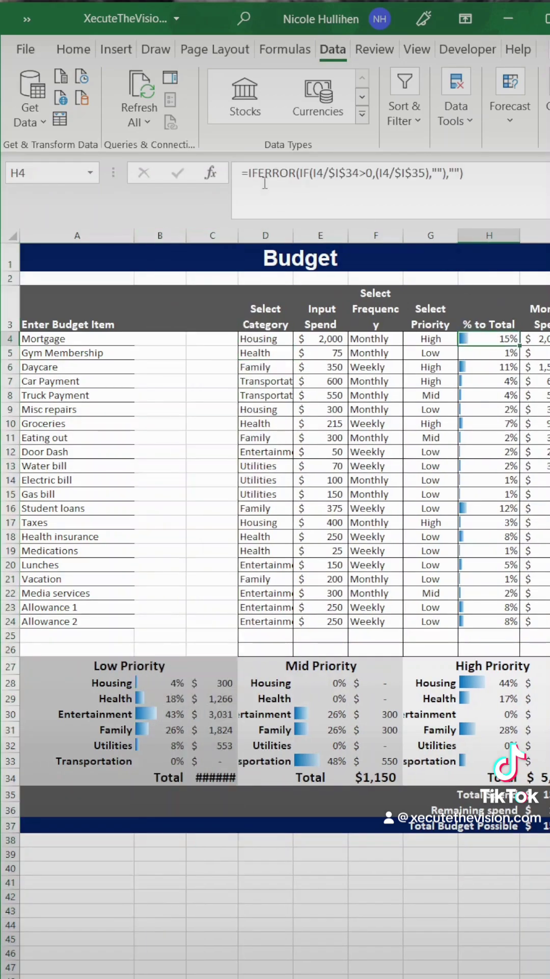
{"action": "left_click_drag", "start_coordinate": [251, 176], "coordinate": [329, 173]}
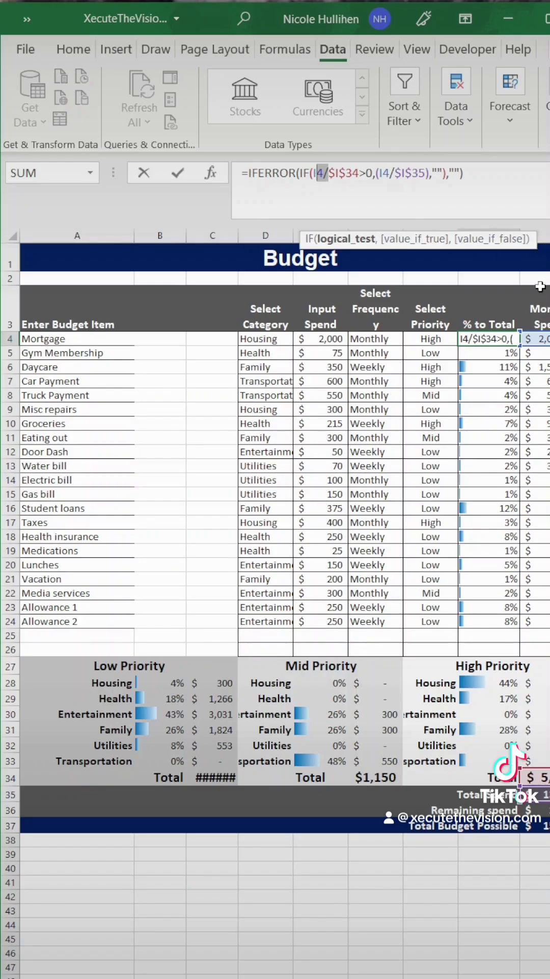
{"action": "left_click", "coordinate": [340, 173]}
{"action": "left_click_drag", "start_coordinate": [396, 173], "coordinate": [430, 172]}
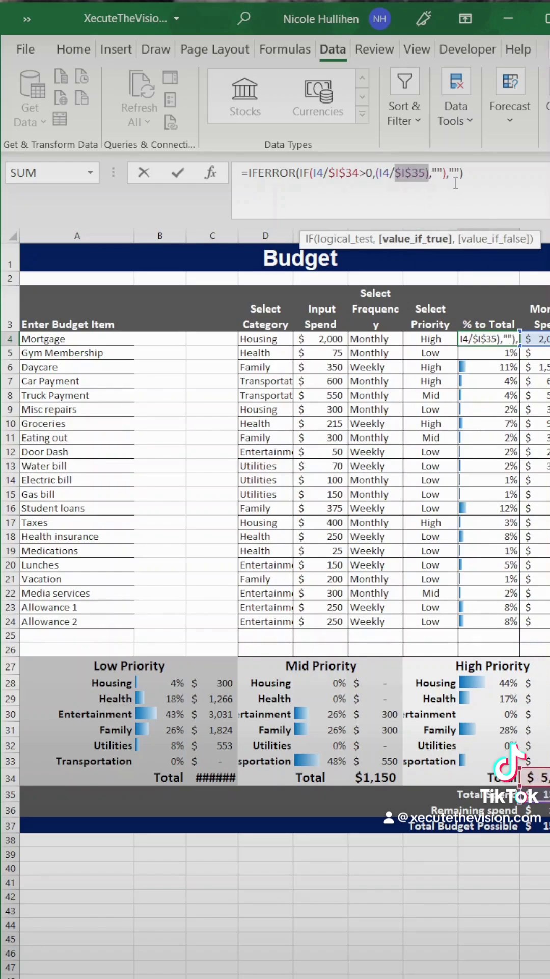
{"action": "left_click", "coordinate": [440, 180]}
{"action": "left_click", "coordinate": [463, 172]}
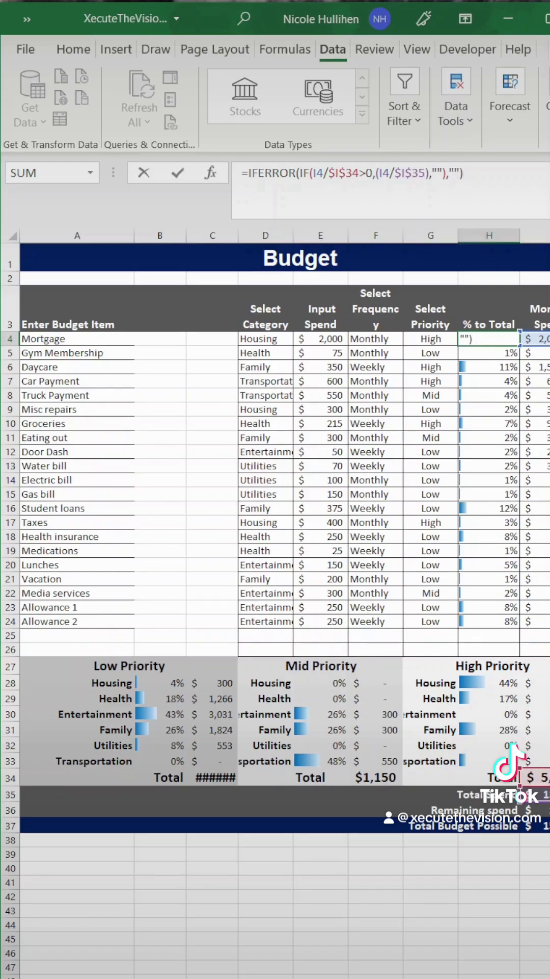
{"action": "key", "text": "Tab"}
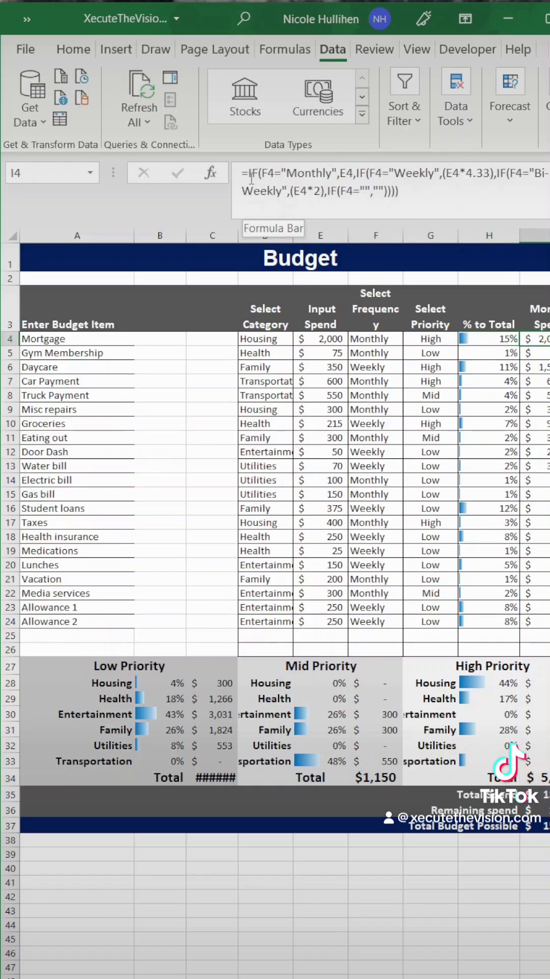
{"action": "left_click", "coordinate": [252, 176]}
{"action": "left_click_drag", "start_coordinate": [297, 173], "coordinate": [341, 174]}
{"action": "left_click", "coordinate": [341, 176]}
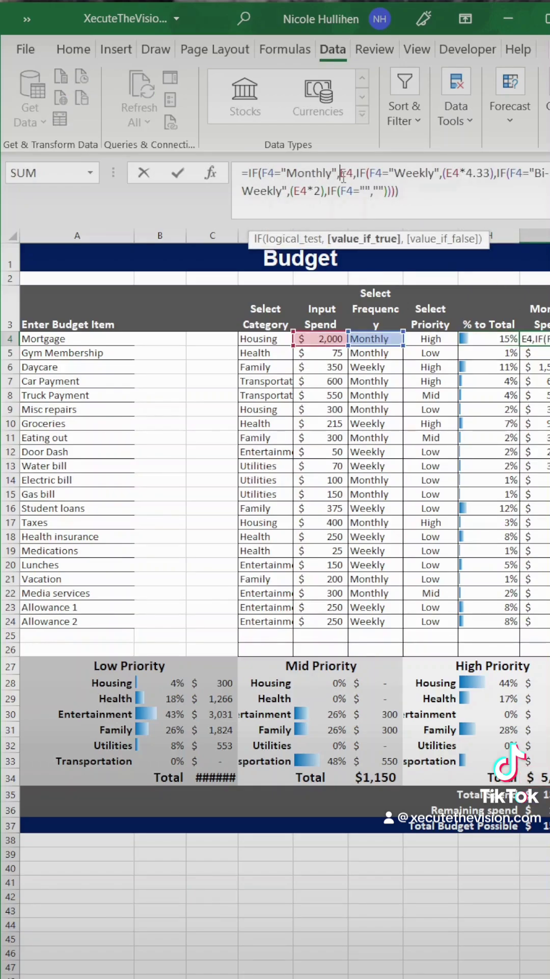
{"action": "left_click_drag", "start_coordinate": [392, 176], "coordinate": [490, 176]}
{"action": "left_click", "coordinate": [503, 176]}
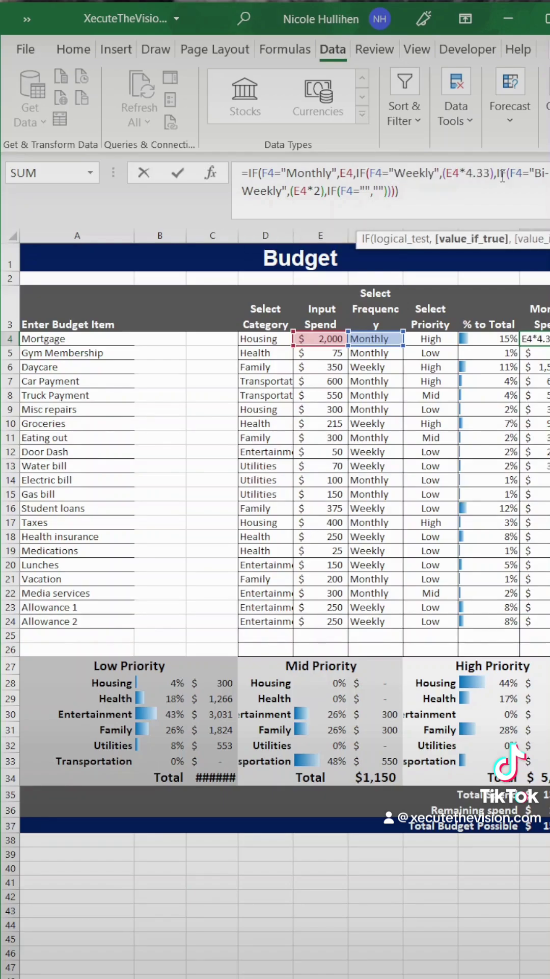
{"action": "left_click", "coordinate": [534, 174]}
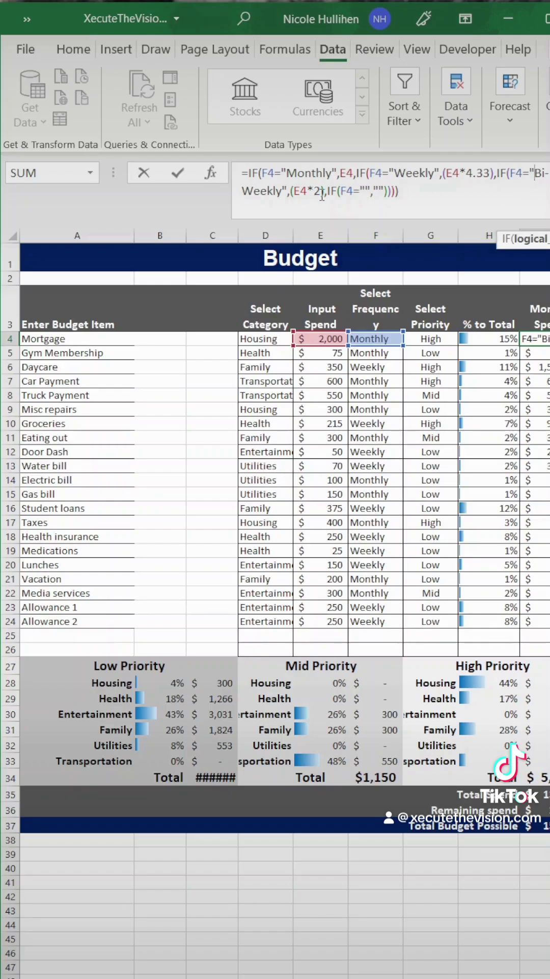
{"action": "left_click", "coordinate": [372, 192]}
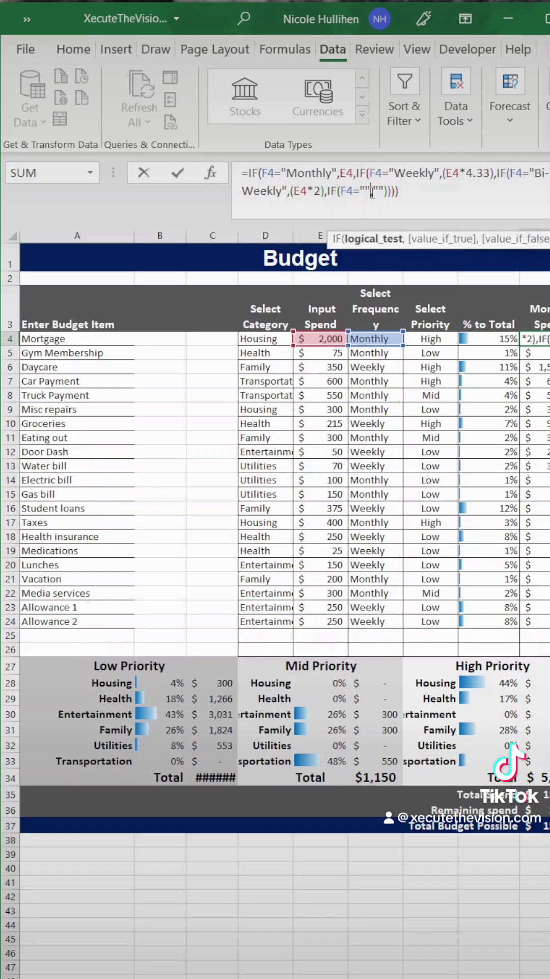
{"action": "left_click", "coordinate": [387, 192]}
{"action": "type", "text": ","}
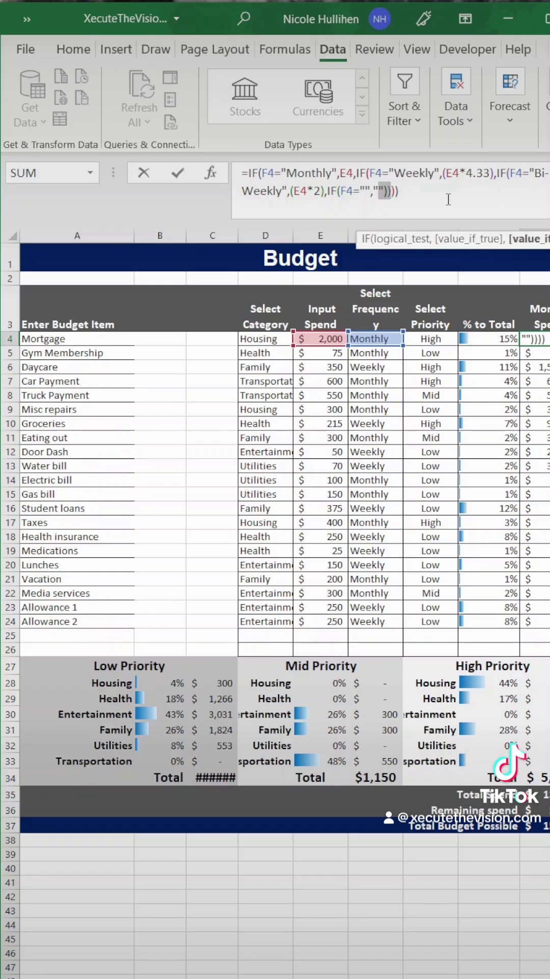
{"action": "key", "text": "ctrl+Return"}
Step: Inspect the Low Priority category labels and B28 percentage formula, cancelling the accidental edit
{"action": "left_click", "coordinate": [105, 683]}
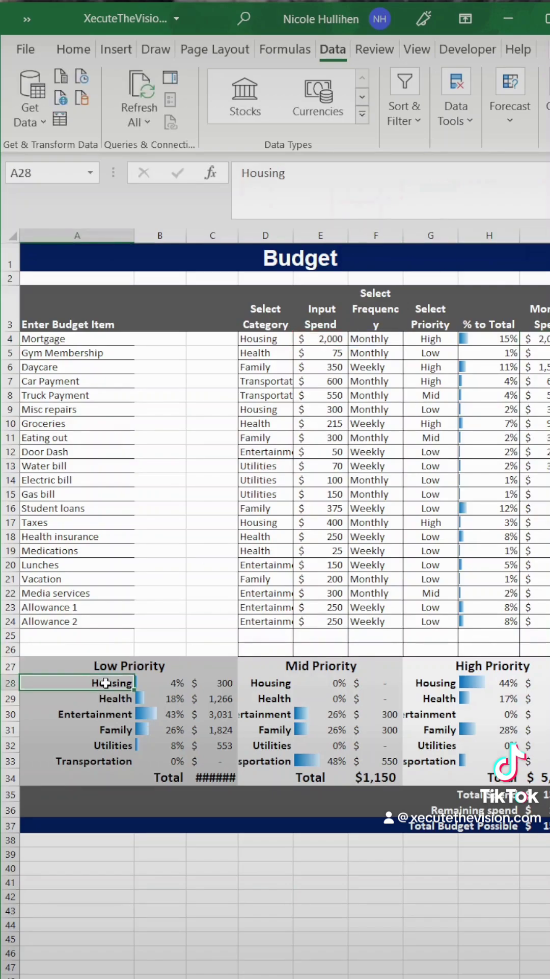
{"action": "left_click", "coordinate": [107, 698]}
{"action": "left_click", "coordinate": [109, 730]}
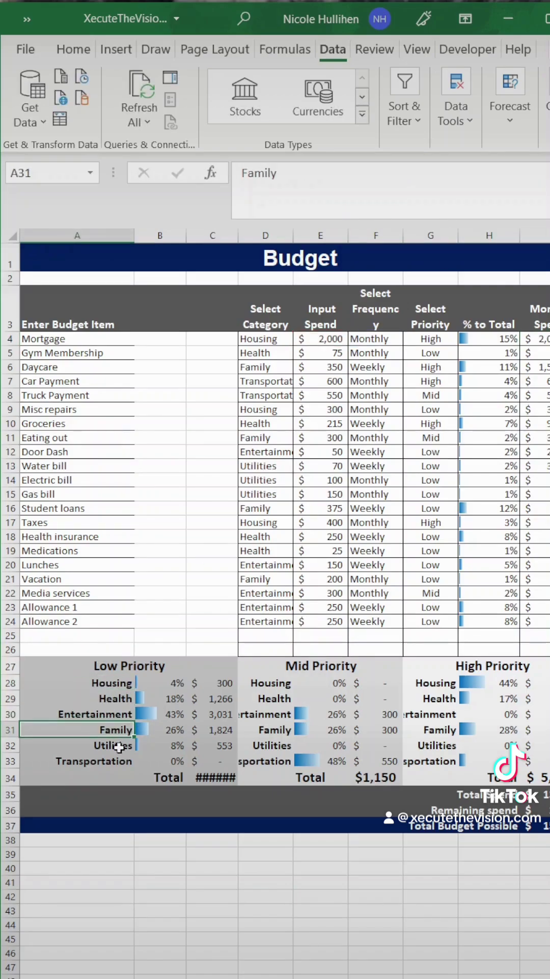
{"action": "left_click", "coordinate": [111, 773]}
{"action": "left_click", "coordinate": [169, 684]}
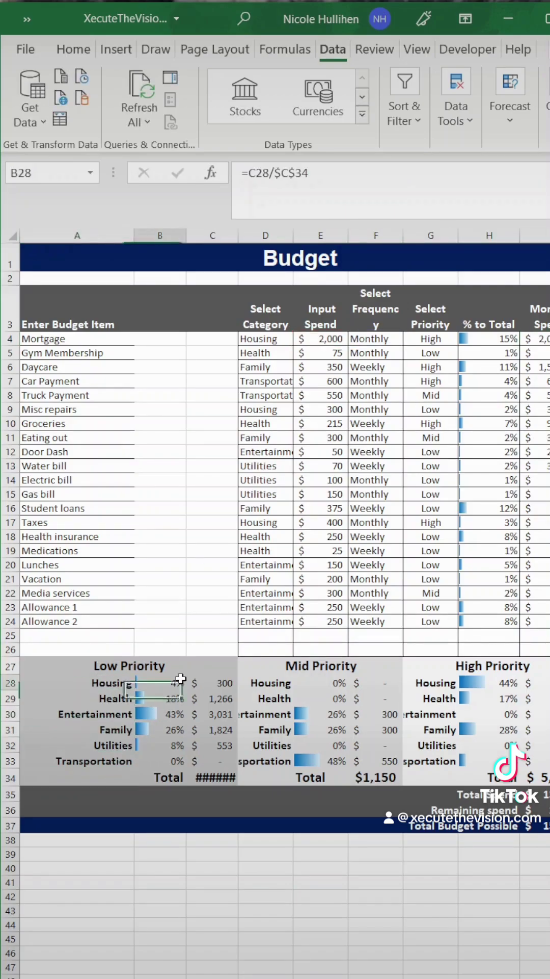
{"action": "double_click", "coordinate": [263, 191]}
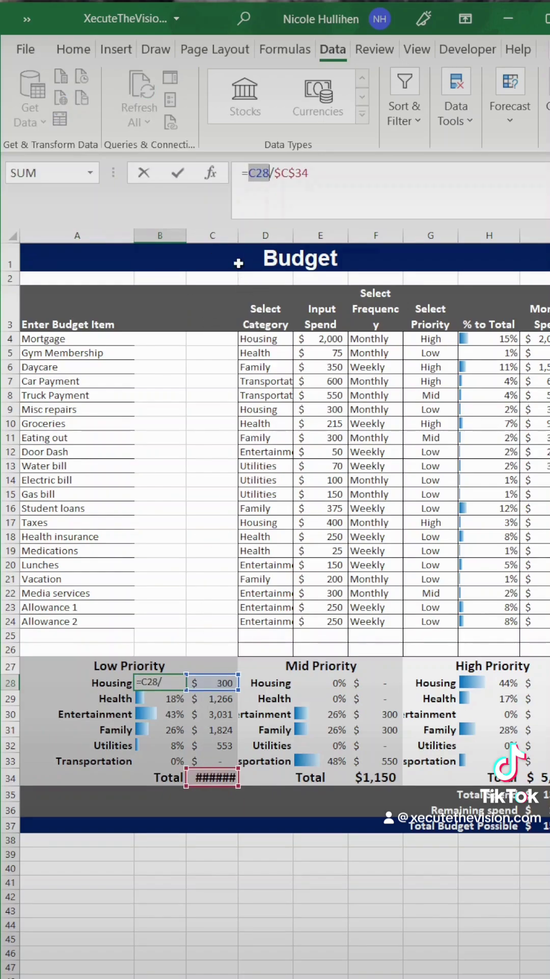
{"action": "left_click", "coordinate": [235, 234]}
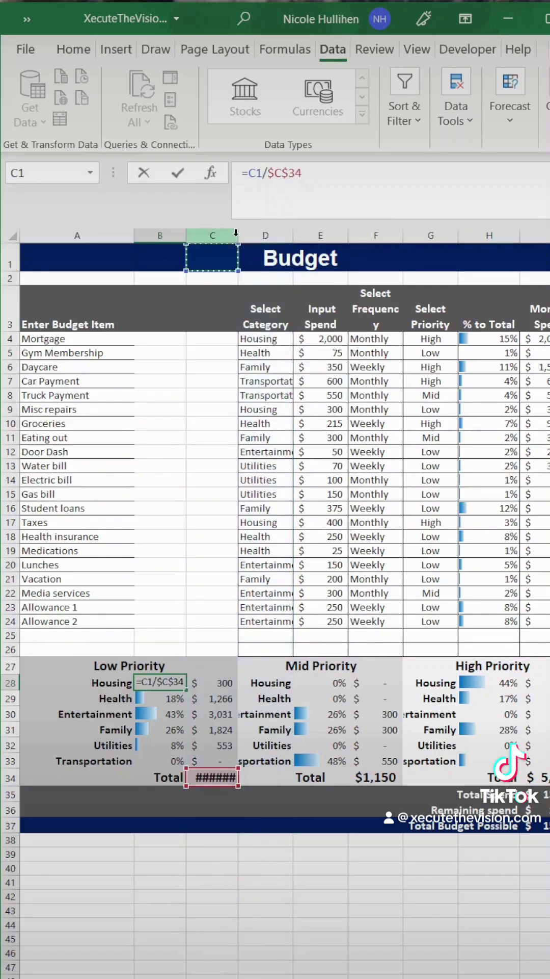
{"action": "key", "text": "Escape"}
Step: Widen column C to reveal the $6,974 Low Priority total, reviewing the remaining formulas
{"action": "left_click_drag", "start_coordinate": [237, 235], "coordinate": [241, 235]}
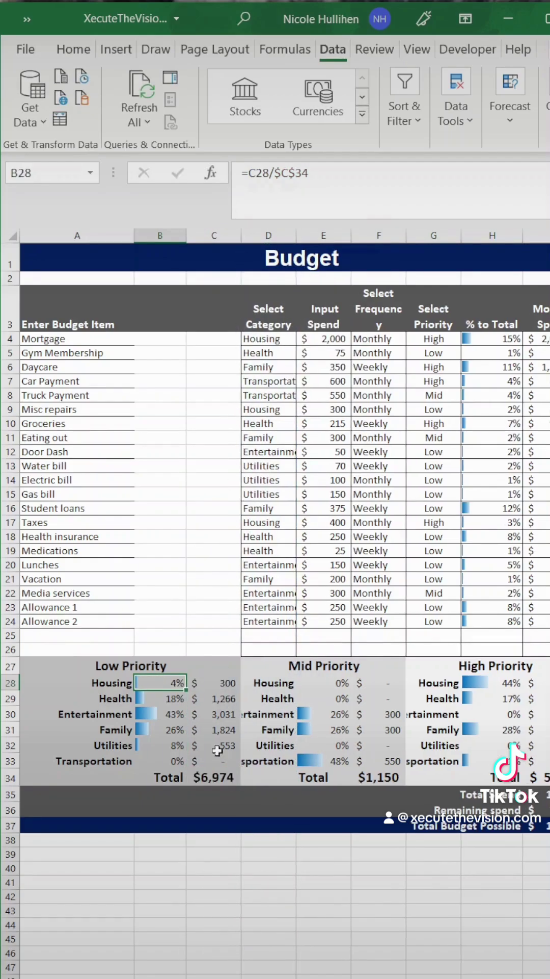
{"action": "left_click", "coordinate": [179, 702]}
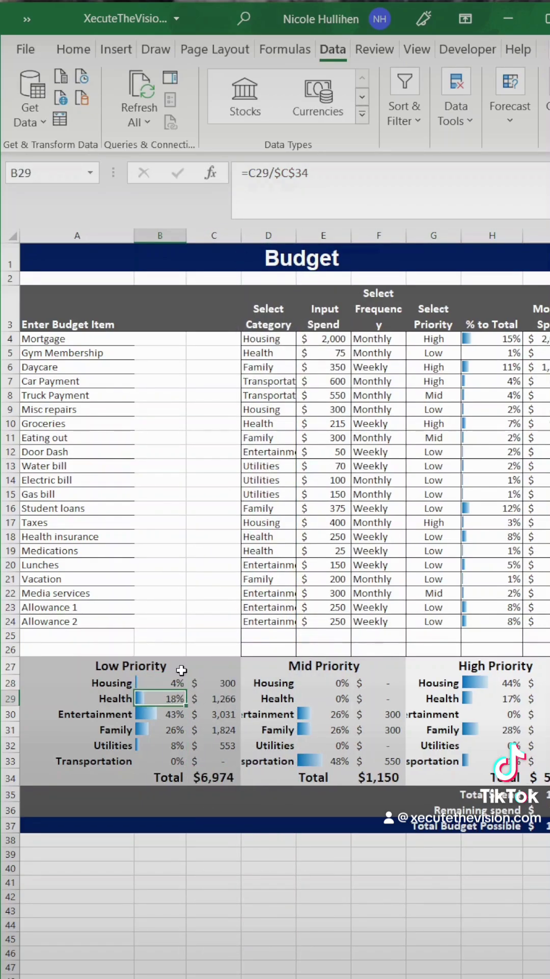
{"action": "left_click", "coordinate": [164, 716]}
{"action": "left_click", "coordinate": [164, 745]}
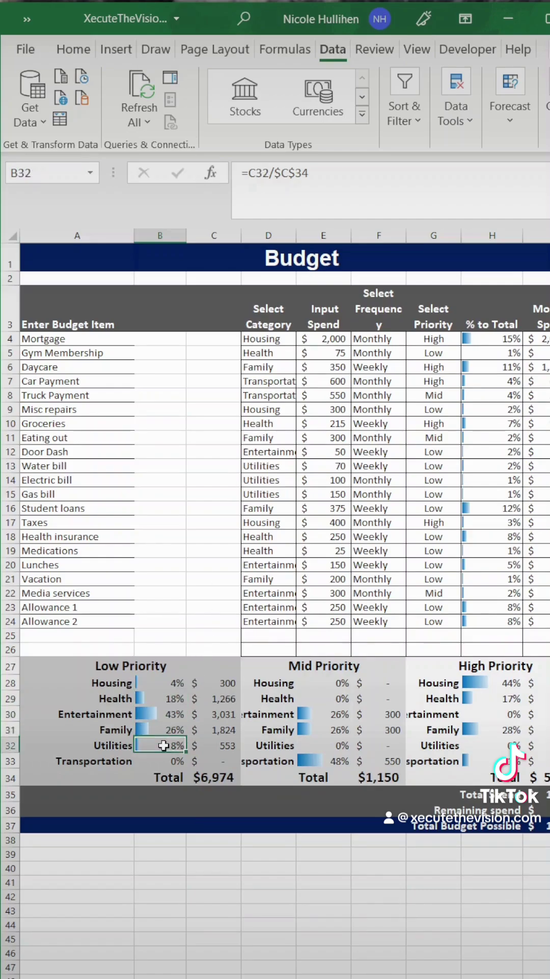
{"action": "left_click", "coordinate": [214, 683]}
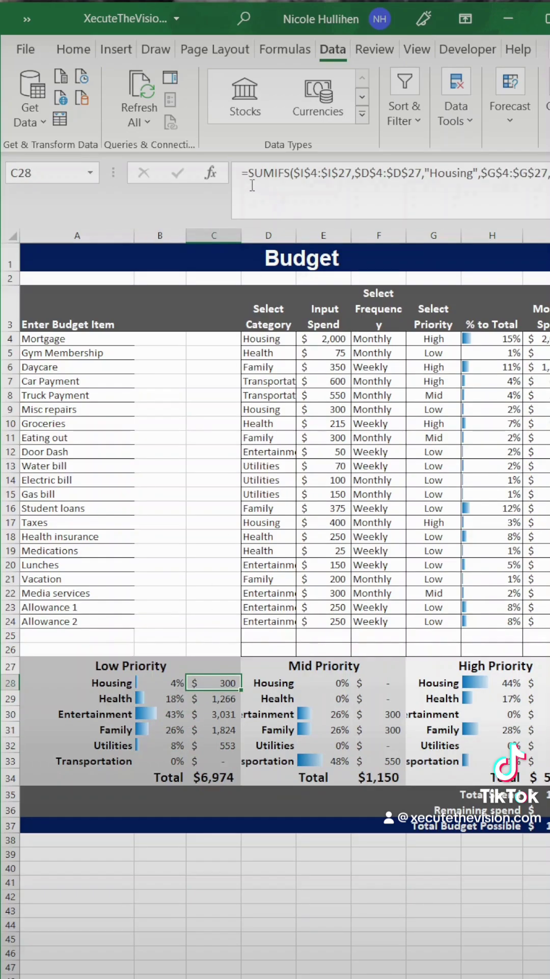
{"action": "left_click", "coordinate": [283, 173]}
{"action": "left_click_drag", "start_coordinate": [284, 174], "coordinate": [390, 183]}
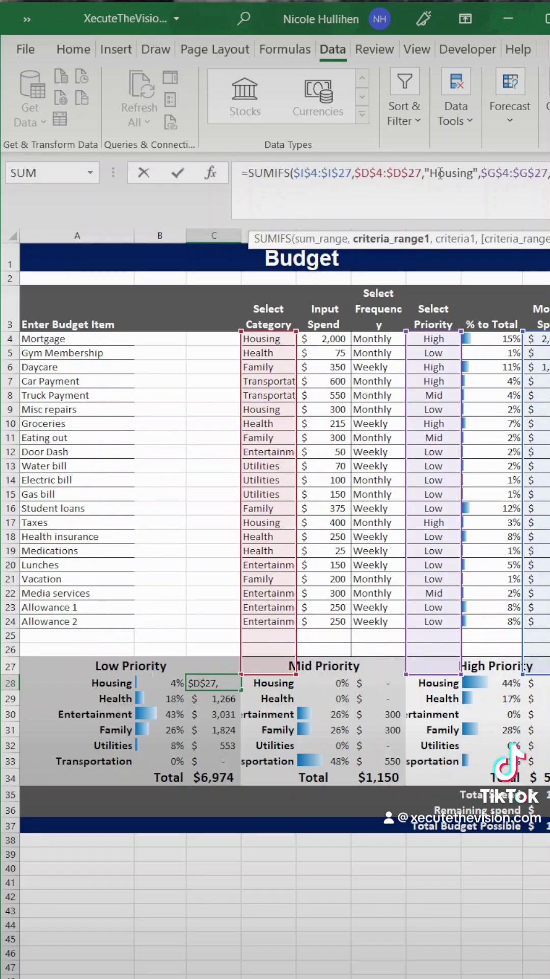
{"action": "left_click_drag", "start_coordinate": [438, 174], "coordinate": [503, 177]}
{"action": "type", "text": "\"Low\")"}
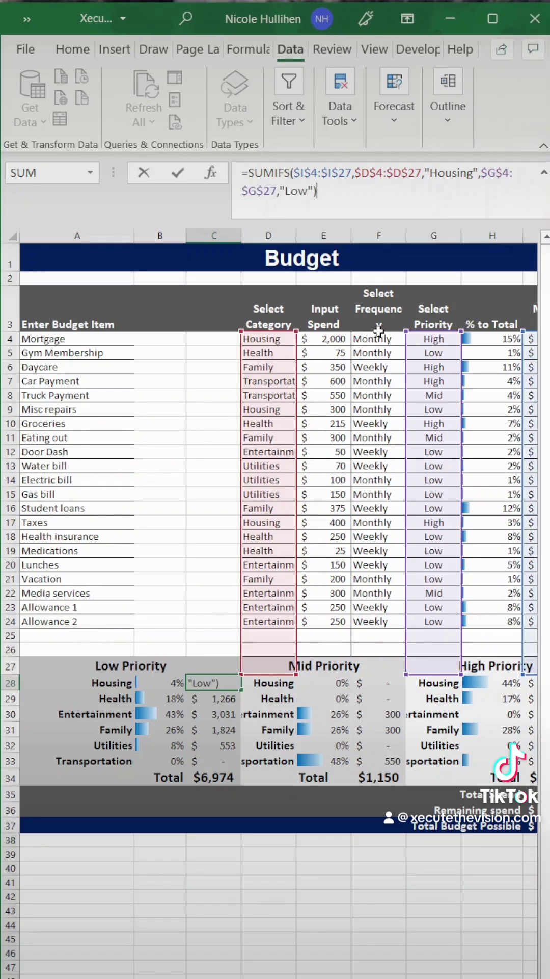
{"action": "key", "text": "ctrl+Return"}
{"action": "left_click", "coordinate": [201, 698]}
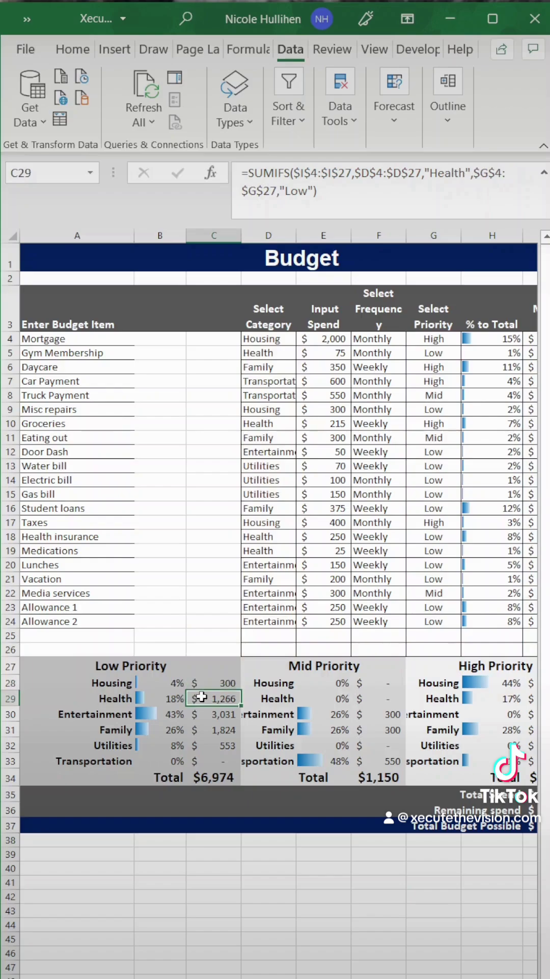
{"action": "left_click", "coordinate": [204, 713]}
{"action": "left_click", "coordinate": [206, 728]}
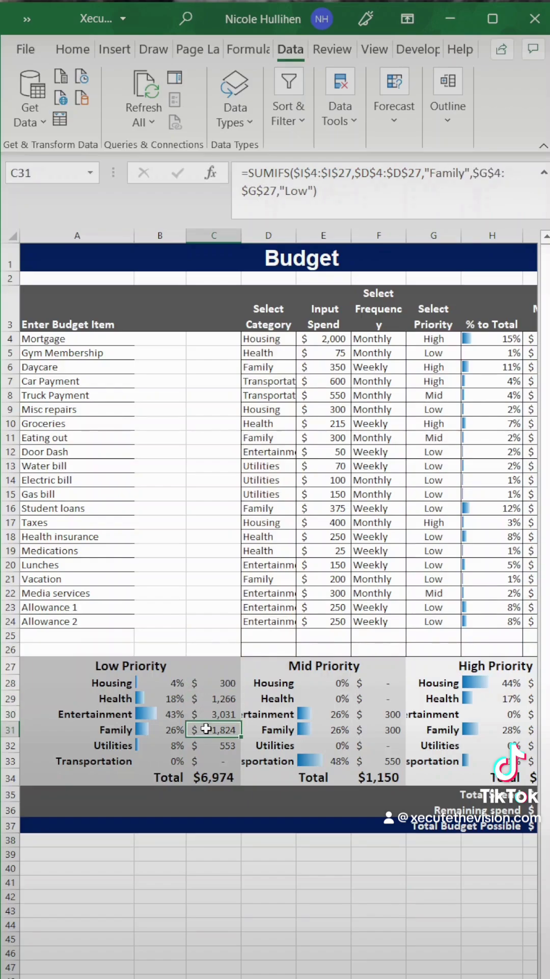
{"action": "left_click", "coordinate": [210, 745]}
{"action": "left_click", "coordinate": [211, 762]}
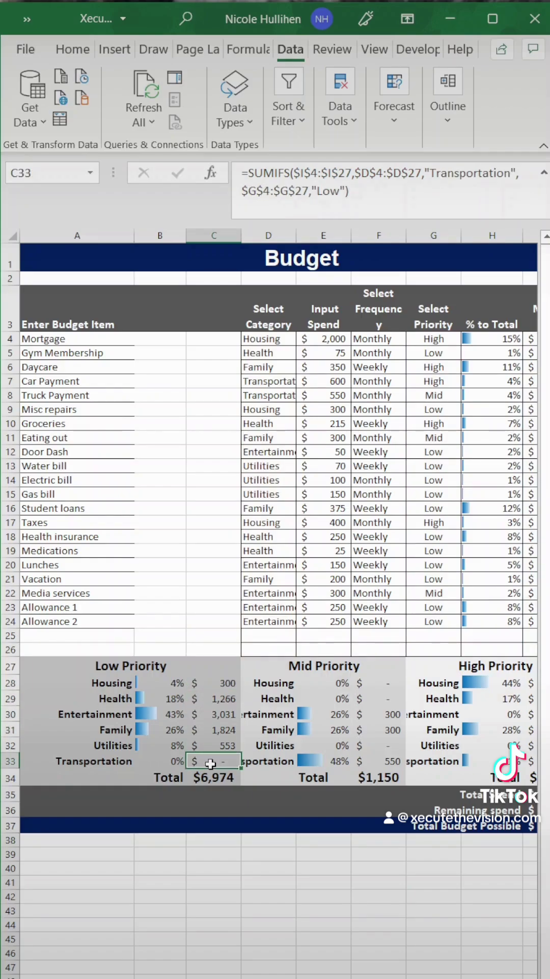
{"action": "left_click", "coordinate": [299, 687]}
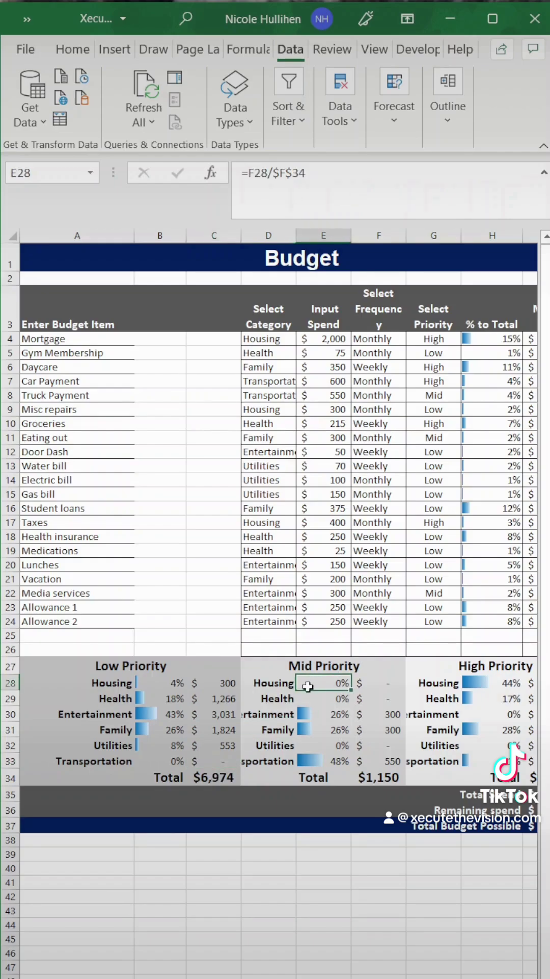
{"action": "left_click", "coordinate": [305, 694]}
{"action": "left_click", "coordinate": [368, 683]}
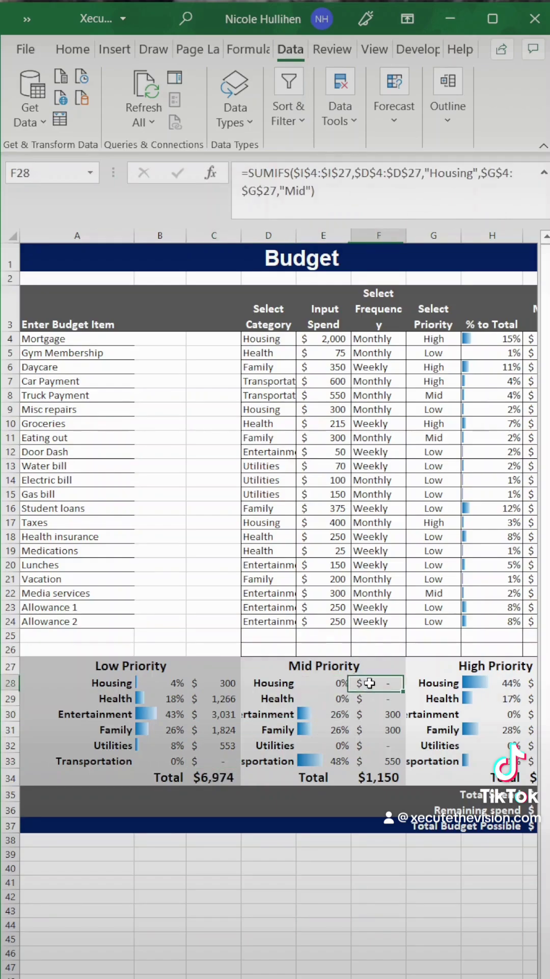
{"action": "left_click", "coordinate": [372, 700]}
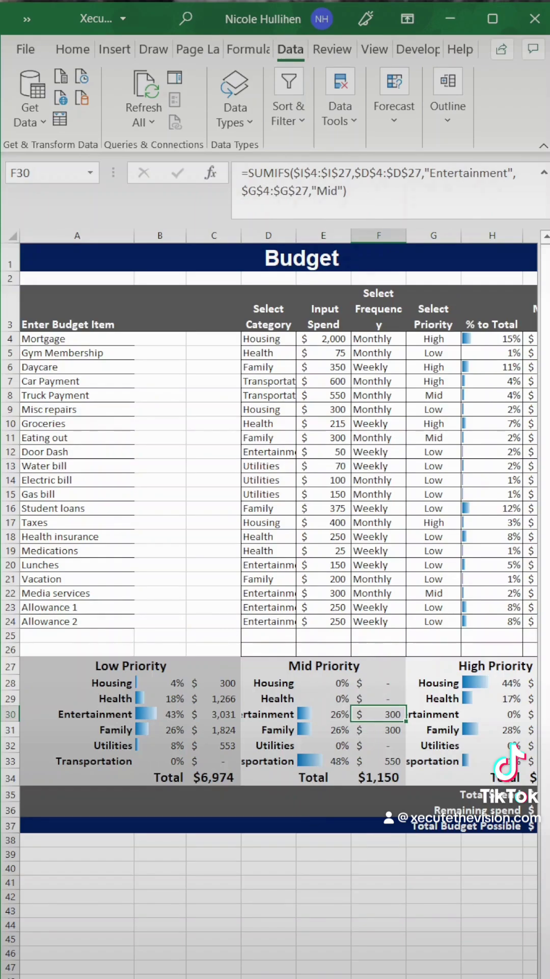
{"action": "scroll", "coordinate": [282, 783], "scroll_direction": "down", "scroll_amount": 1, "text": "ctrl"}
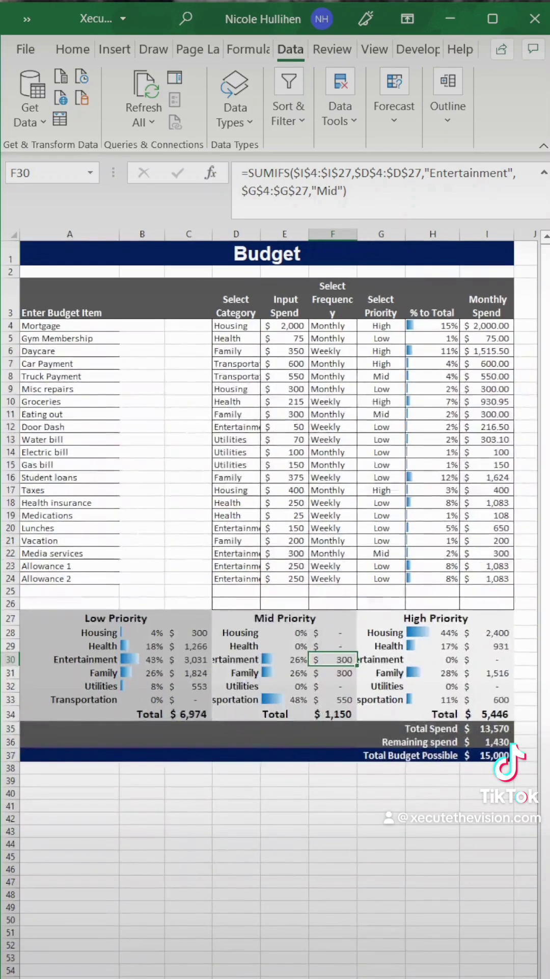
{"action": "left_click", "coordinate": [225, 710]}
{"action": "left_click", "coordinate": [196, 713]}
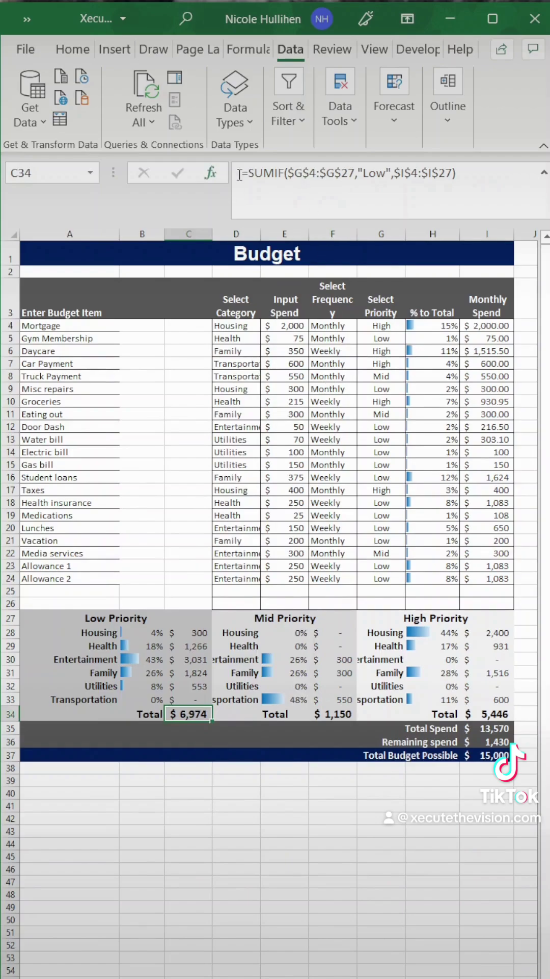
{"action": "left_click", "coordinate": [285, 174]}
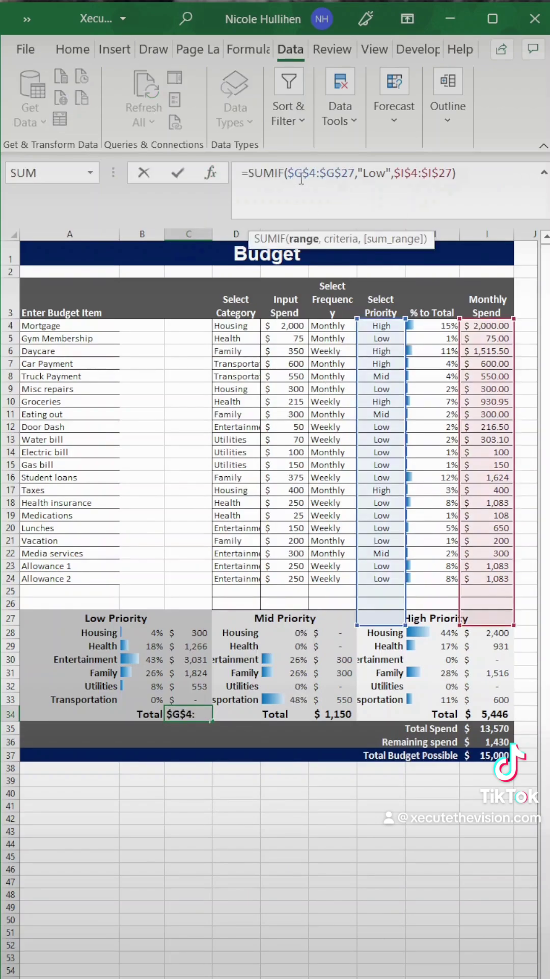
{"action": "mouse_move", "coordinate": [295, 174]}
{"action": "left_mouse_down"}
{"action": "mouse_move", "coordinate": [393, 192]}
{"action": "mouse_move", "coordinate": [457, 176]}
{"action": "left_mouse_up"}
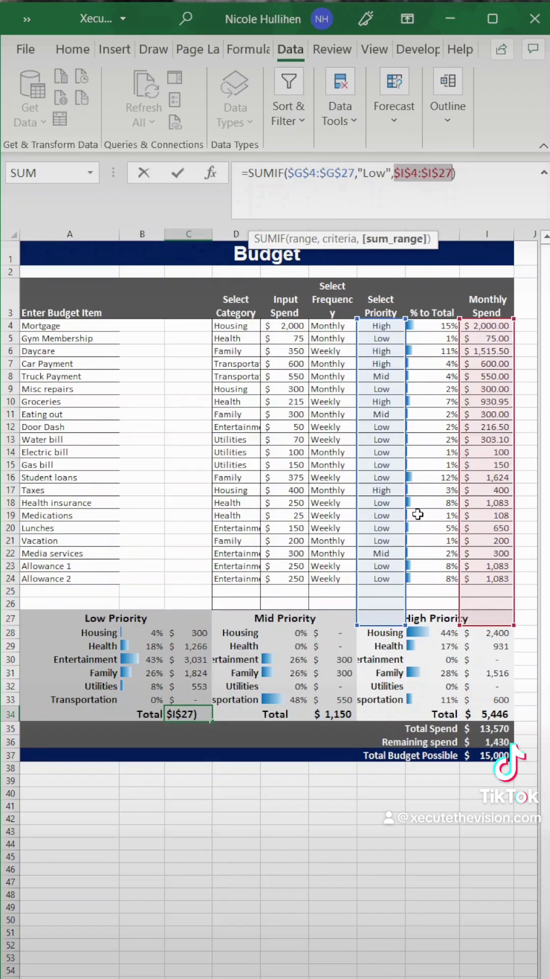
{"action": "key", "text": "Return"}
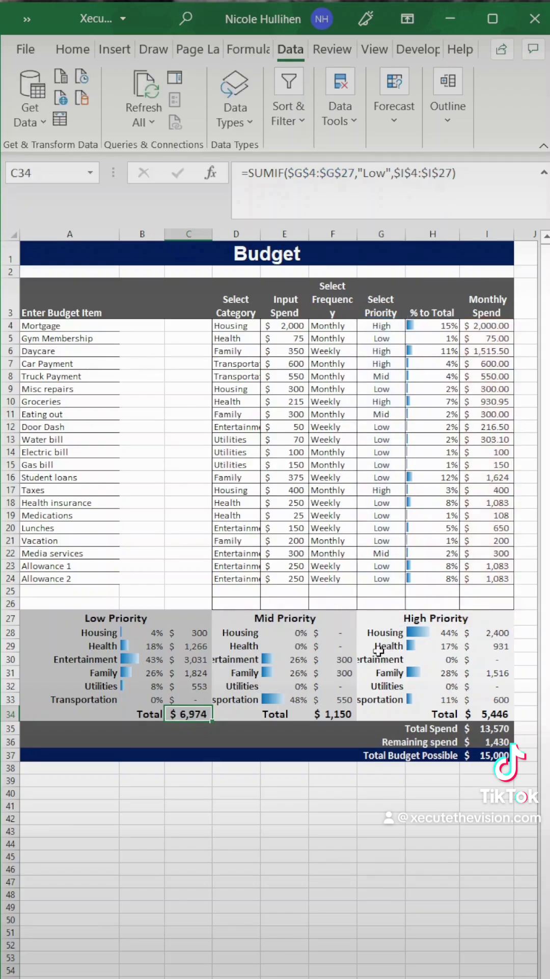
{"action": "left_click", "coordinate": [323, 708]}
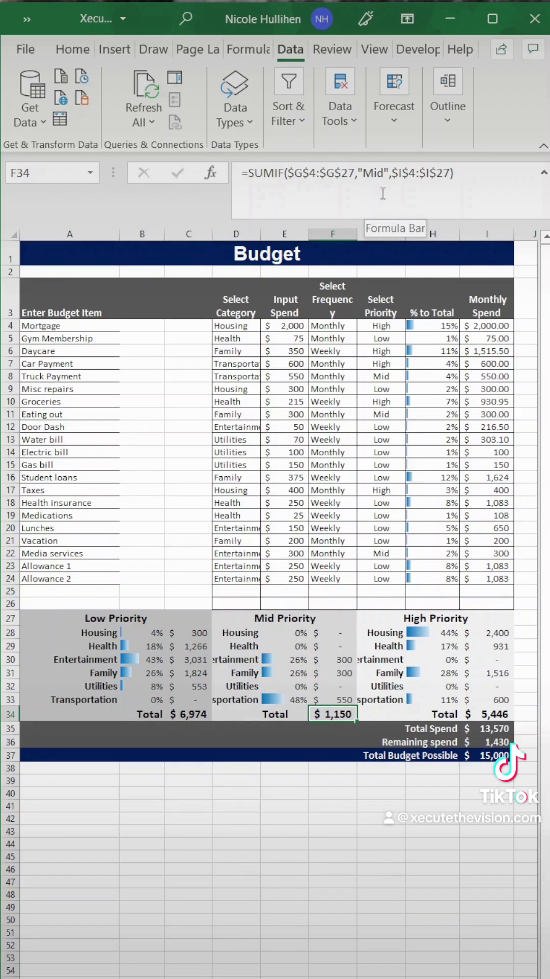
{"action": "left_click", "coordinate": [481, 716]}
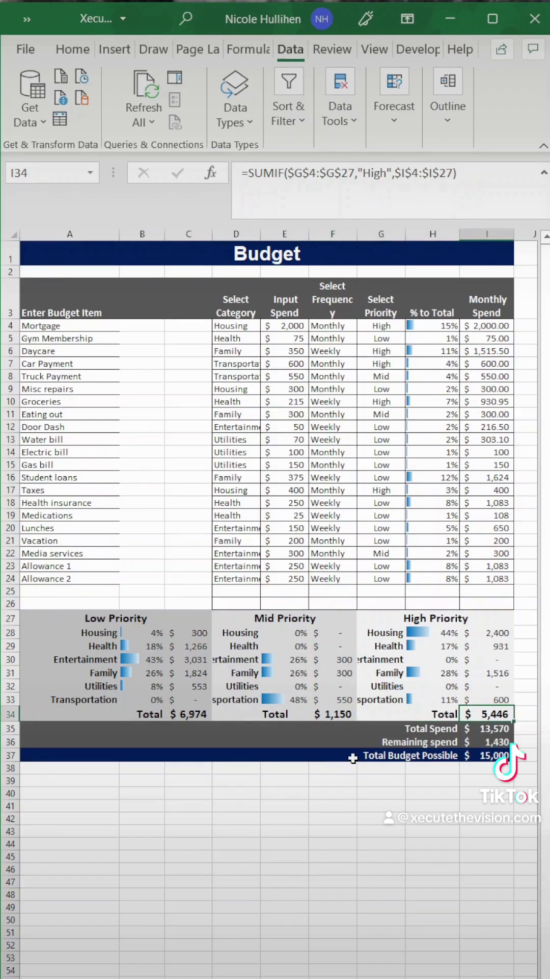
Step: Review the Total Spend, Remaining spend and Total Budget Possible formulas without changes
{"action": "key", "text": "Down"}
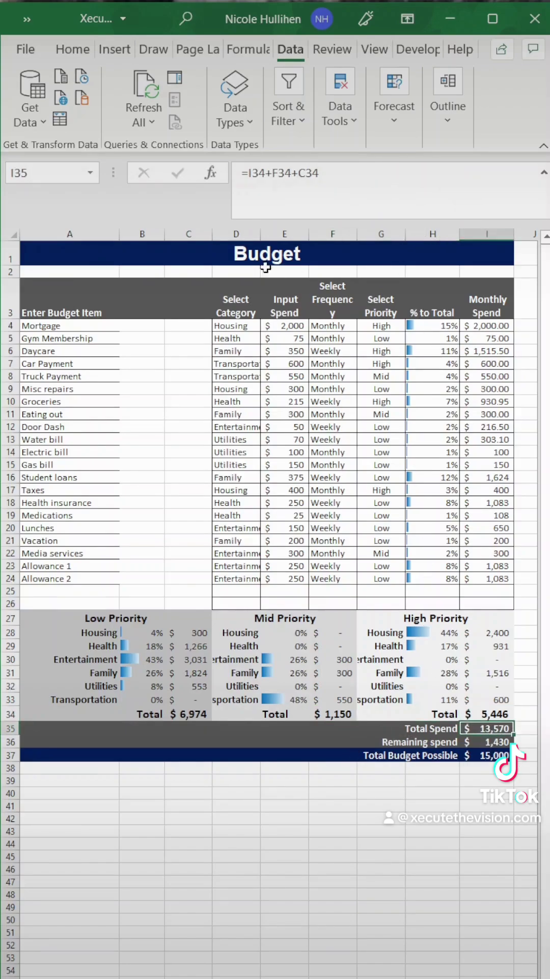
{"action": "double_click", "coordinate": [255, 173]}
{"action": "double_click", "coordinate": [283, 173]}
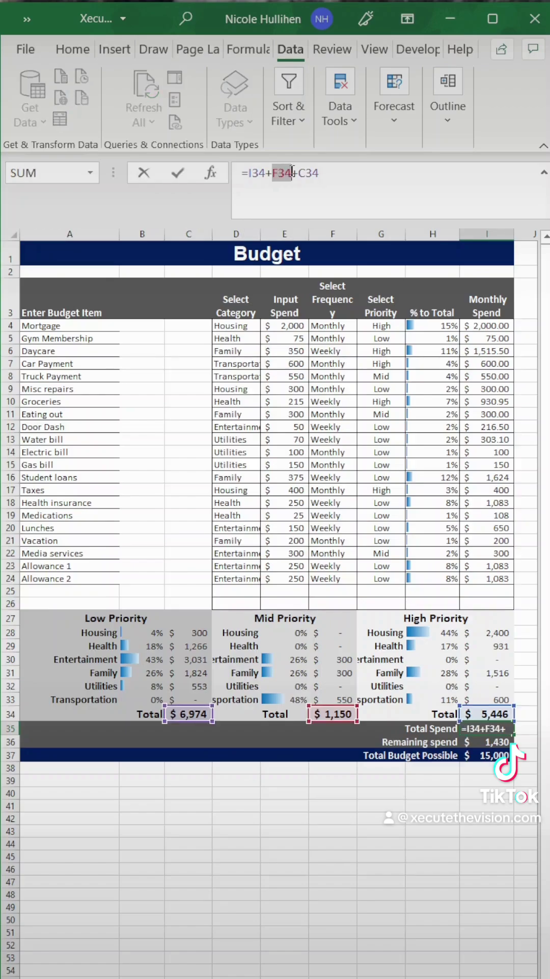
{"action": "double_click", "coordinate": [309, 173]}
{"action": "key", "text": "Escape"}
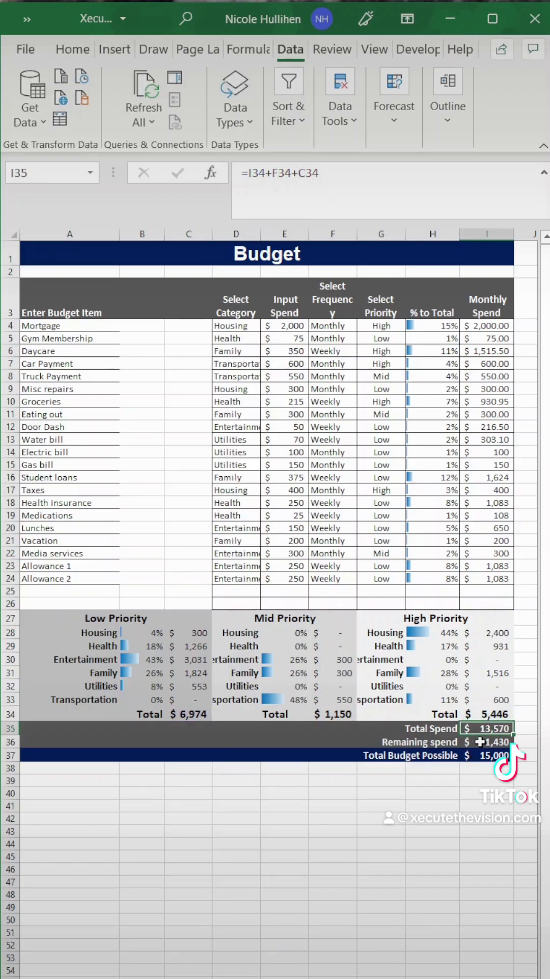
{"action": "left_click", "coordinate": [479, 741]}
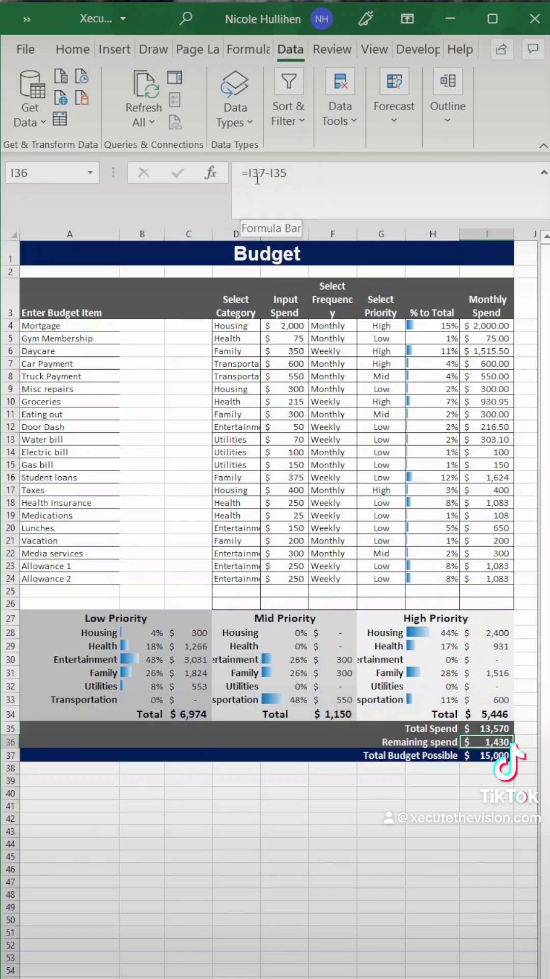
{"action": "left_click", "coordinate": [474, 756]}
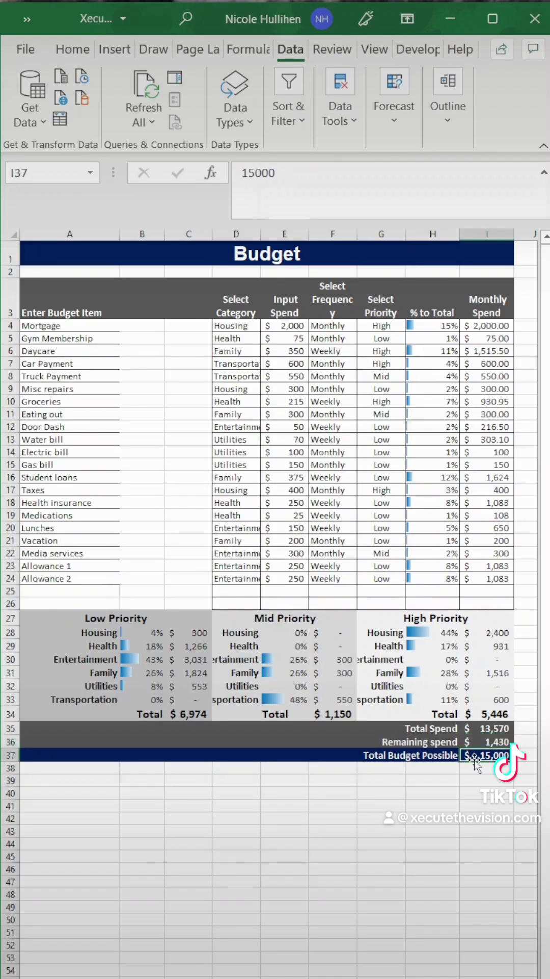
Step: Test an over-budget Total Spend of 16000, then undo to restore its formula
{"action": "left_click", "coordinate": [463, 672]}
{"action": "left_click", "coordinate": [477, 728]}
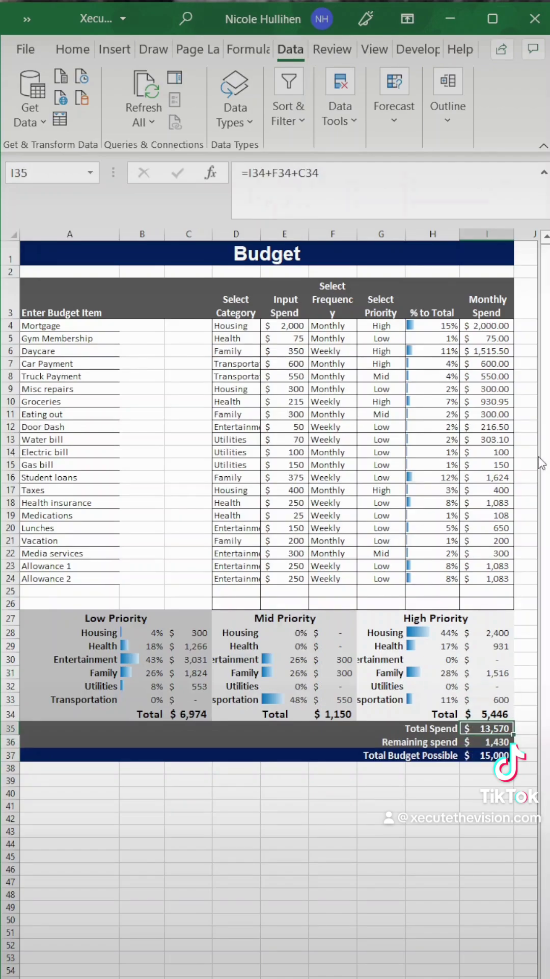
{"action": "type", "text": "16000"}
{"action": "key", "text": "Return"}
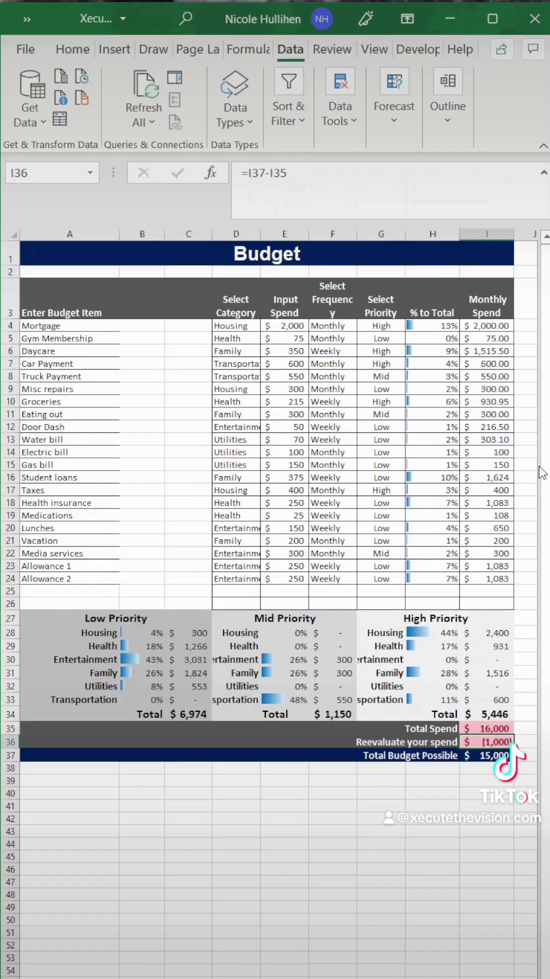
{"action": "key", "text": "ctrl+z"}
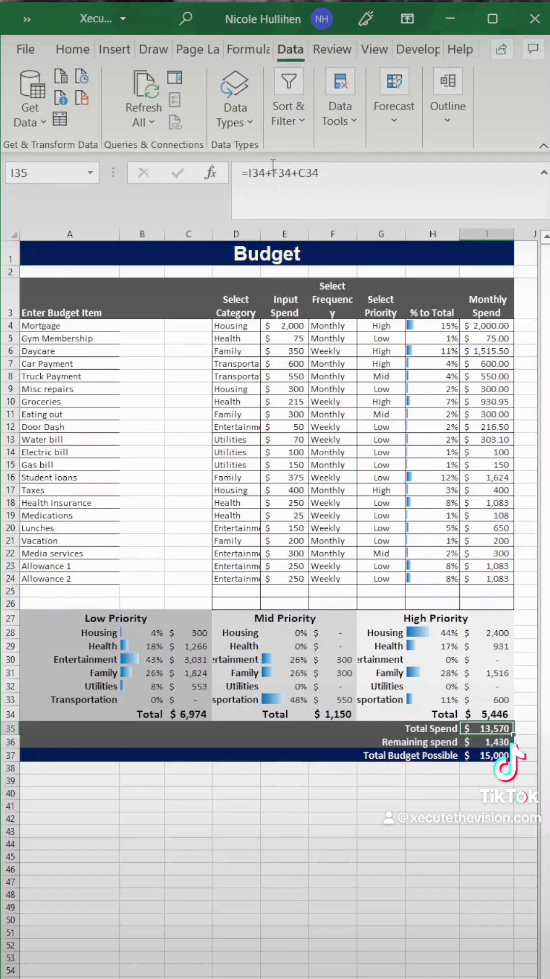
{"action": "left_click", "coordinate": [73, 49]}
Step: Review the over-budget rule (greater than $I$37) on Total Spend, keeping it unchanged
{"action": "left_click", "coordinate": [274, 74]}
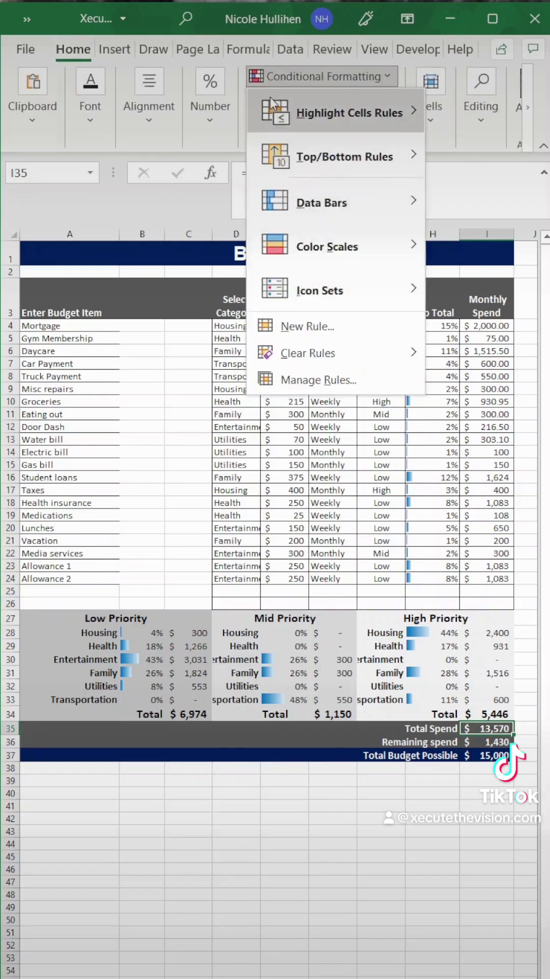
{"action": "left_click", "coordinate": [317, 380]}
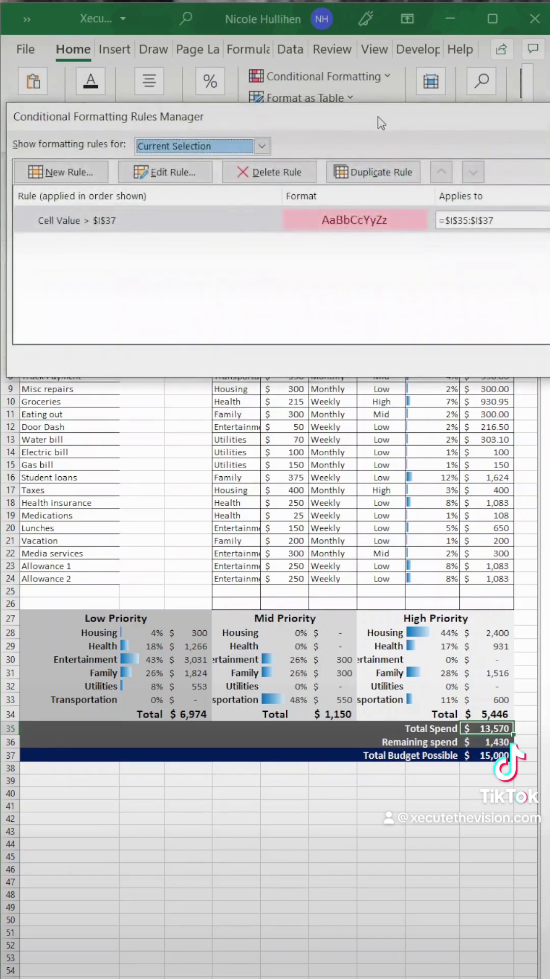
{"action": "left_click_drag", "start_coordinate": [382, 122], "coordinate": [363, 153]}
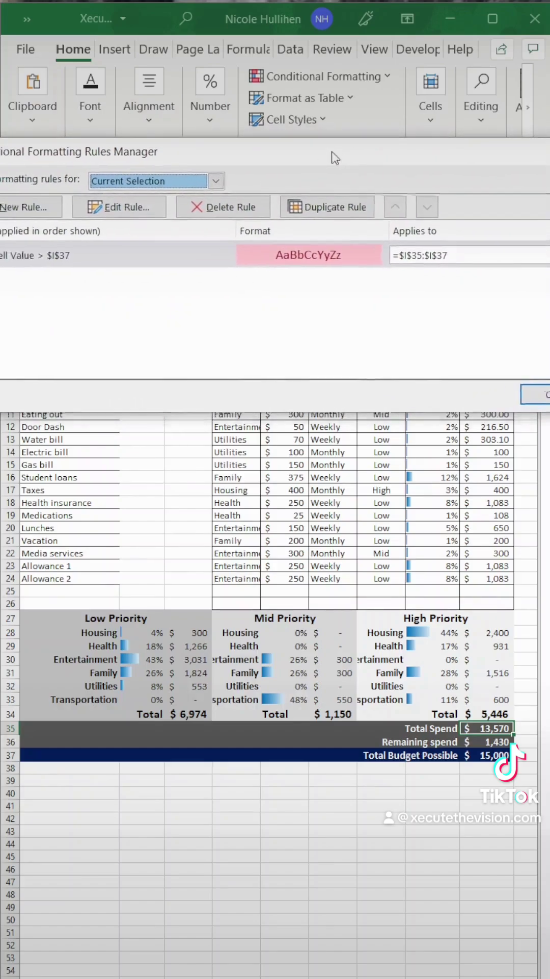
{"action": "left_click_drag", "start_coordinate": [364, 153], "coordinate": [345, 157]}
{"action": "double_click", "coordinate": [153, 254]}
{"action": "left_click_drag", "start_coordinate": [299, 101], "coordinate": [246, 127]}
{"action": "left_click", "coordinate": [163, 317]}
{"action": "left_click", "coordinate": [204, 322]}
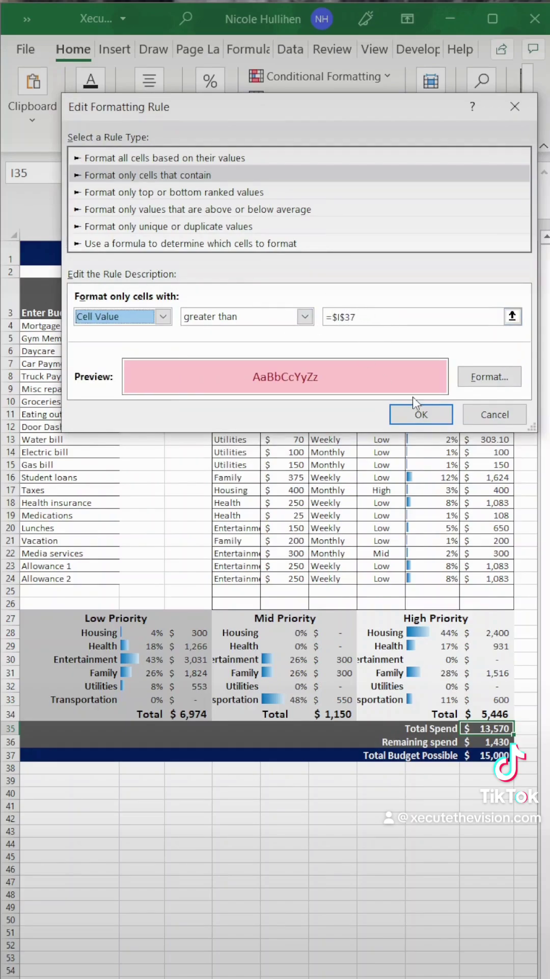
{"action": "left_click", "coordinate": [434, 418]}
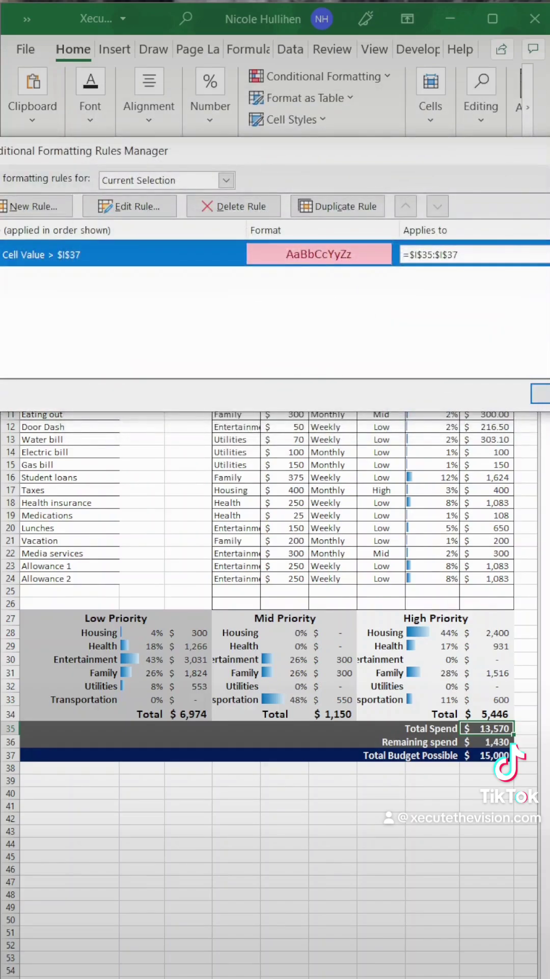
{"action": "key", "text": "Return"}
Step: Review the below-zero rule on Remaining spend, keeping it unchanged
{"action": "left_click", "coordinate": [487, 742]}
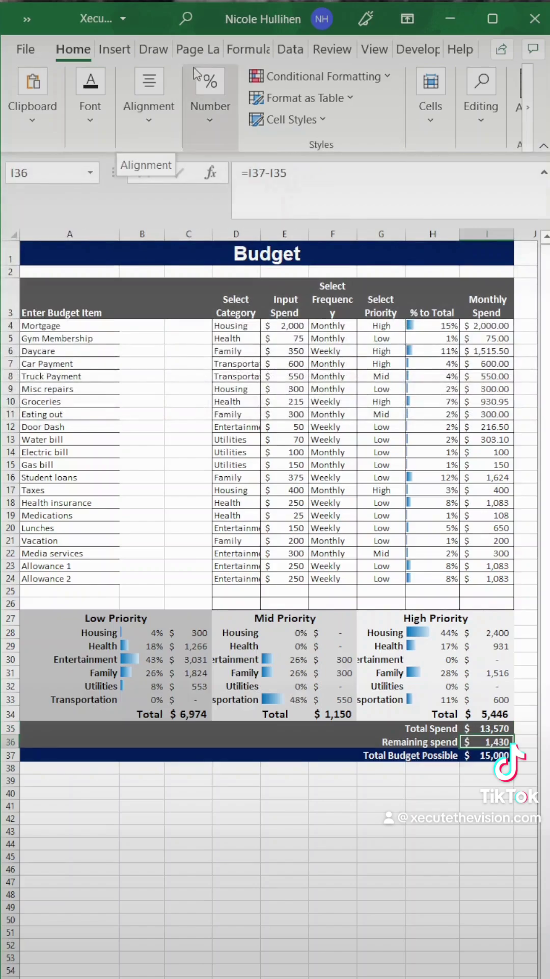
{"action": "left_click", "coordinate": [316, 77]}
{"action": "left_click", "coordinate": [282, 380]}
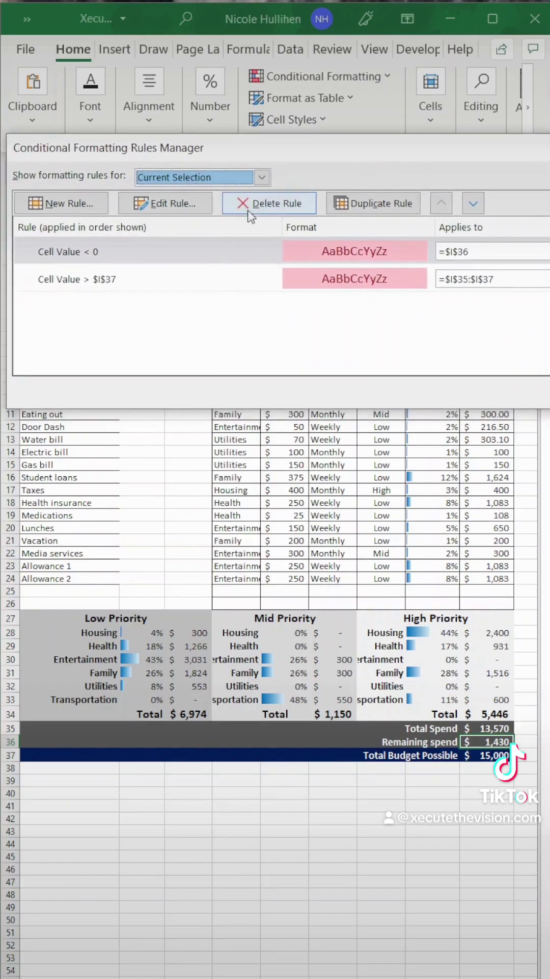
{"action": "left_click", "coordinate": [164, 203]}
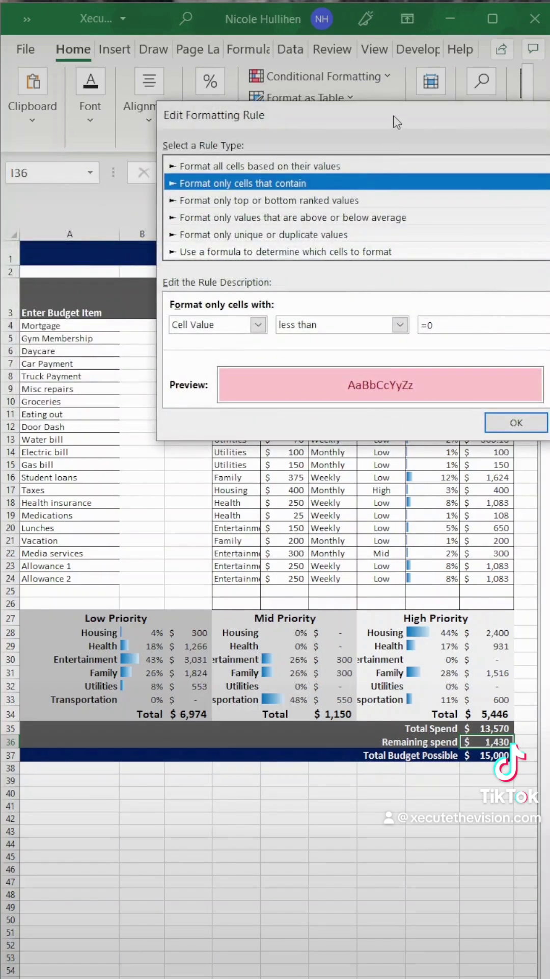
{"action": "left_click_drag", "start_coordinate": [396, 122], "coordinate": [348, 133]}
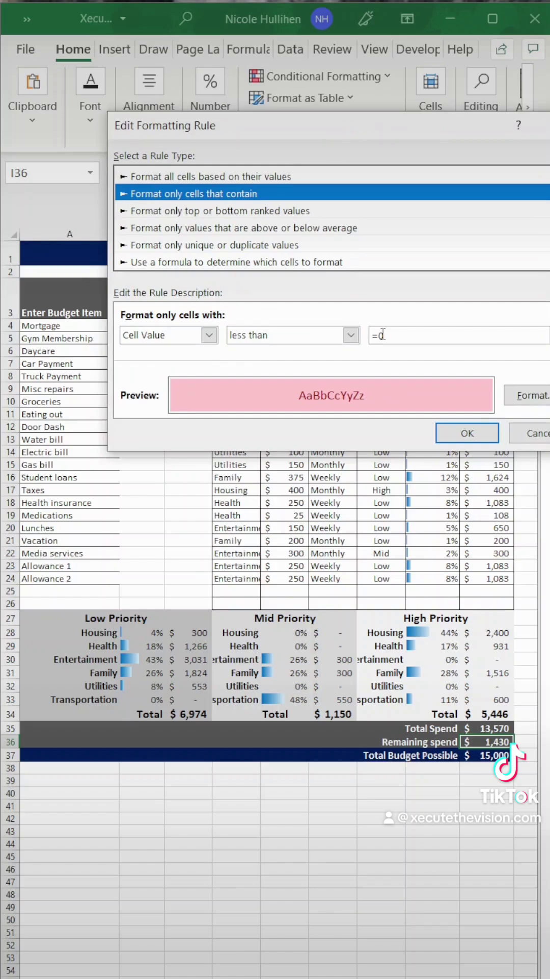
{"action": "left_click", "coordinate": [461, 433]}
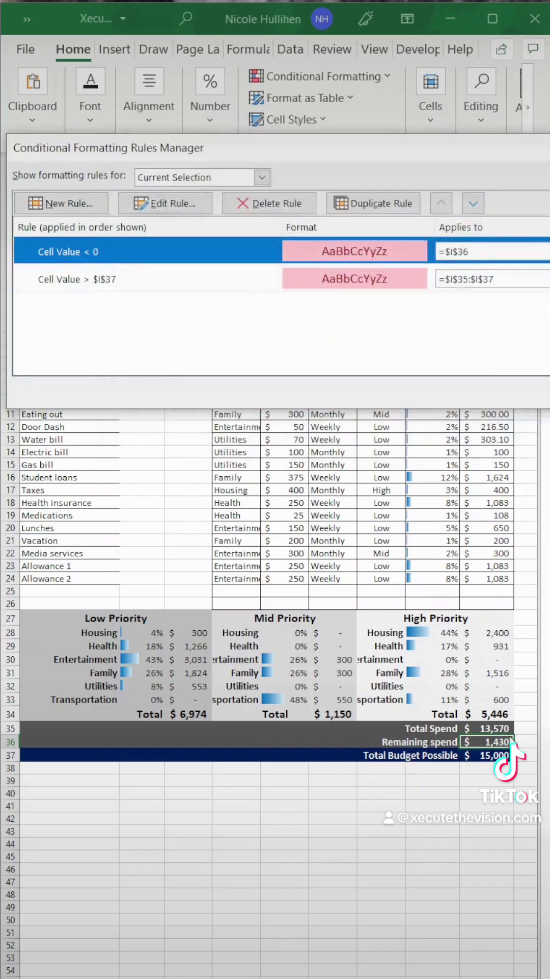
{"action": "key", "text": "Return"}
{"action": "key", "text": "Down"}
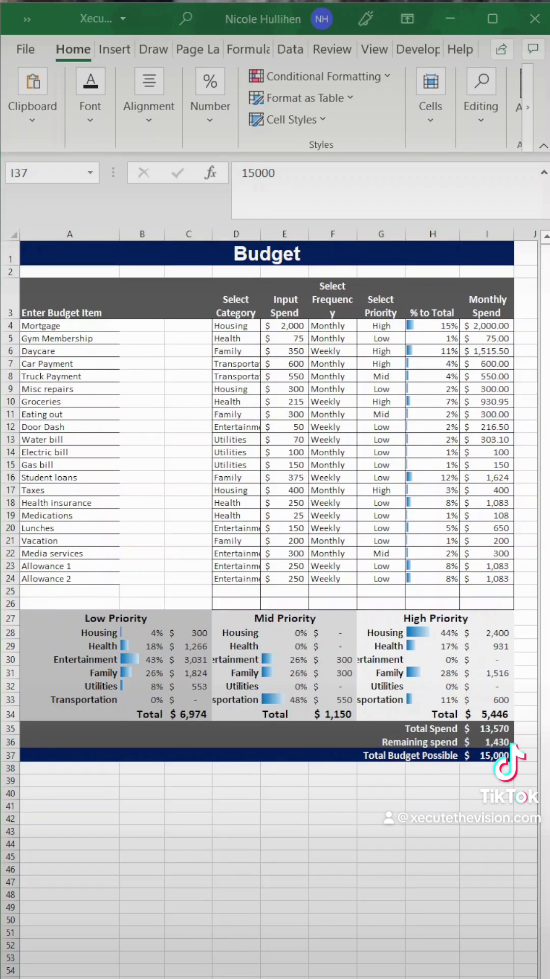
Step: Open the B28:B33 Low Priority data bar rule and review its format style settings
{"action": "left_click_drag", "start_coordinate": [135, 632], "coordinate": [146, 700]}
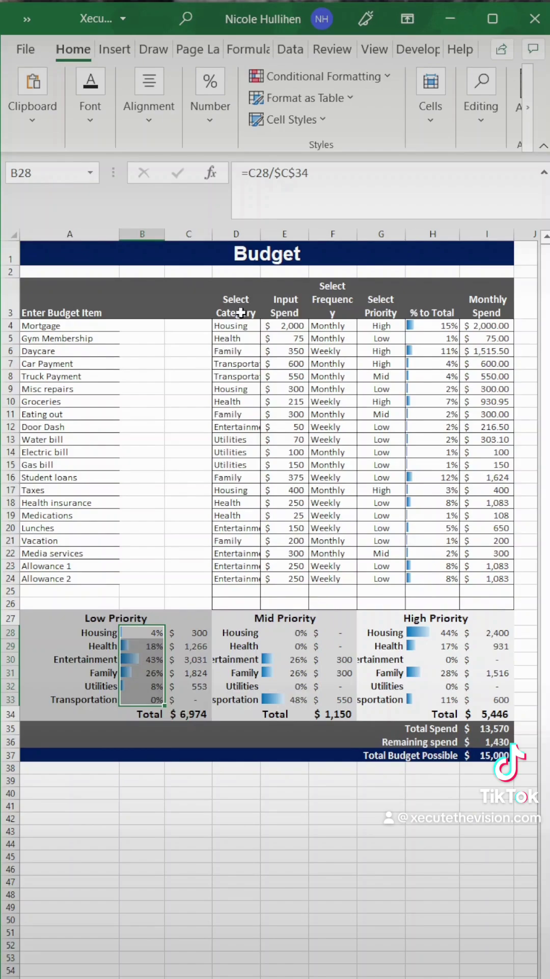
{"action": "left_click", "coordinate": [321, 77]}
{"action": "left_click", "coordinate": [308, 377]}
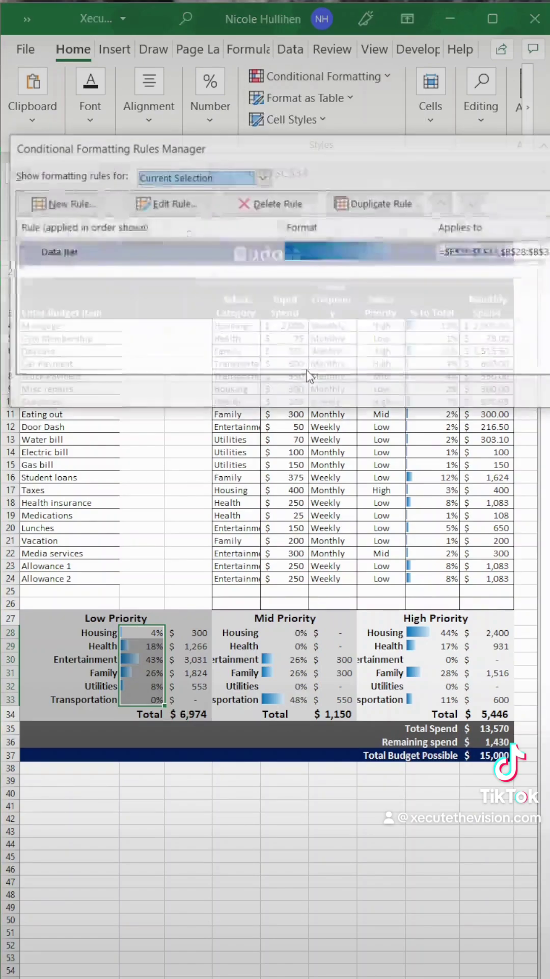
{"action": "double_click", "coordinate": [220, 260]}
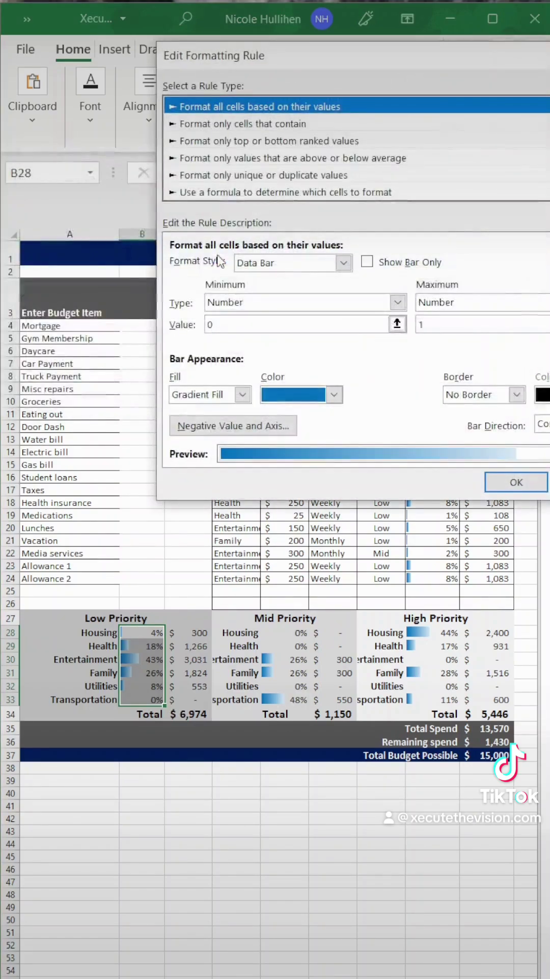
{"action": "left_click_drag", "start_coordinate": [355, 98], "coordinate": [311, 124]}
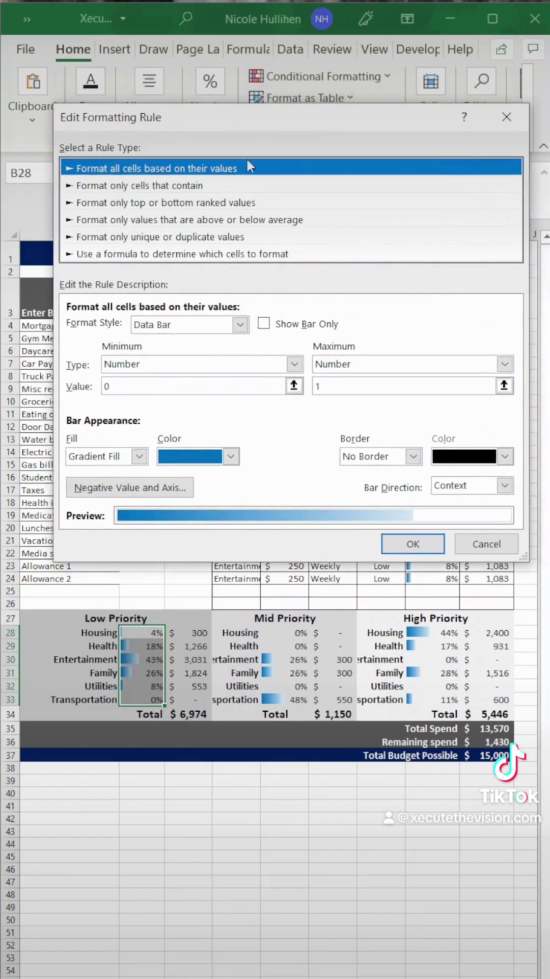
{"action": "left_click", "coordinate": [163, 321]}
{"action": "left_click", "coordinate": [185, 368]}
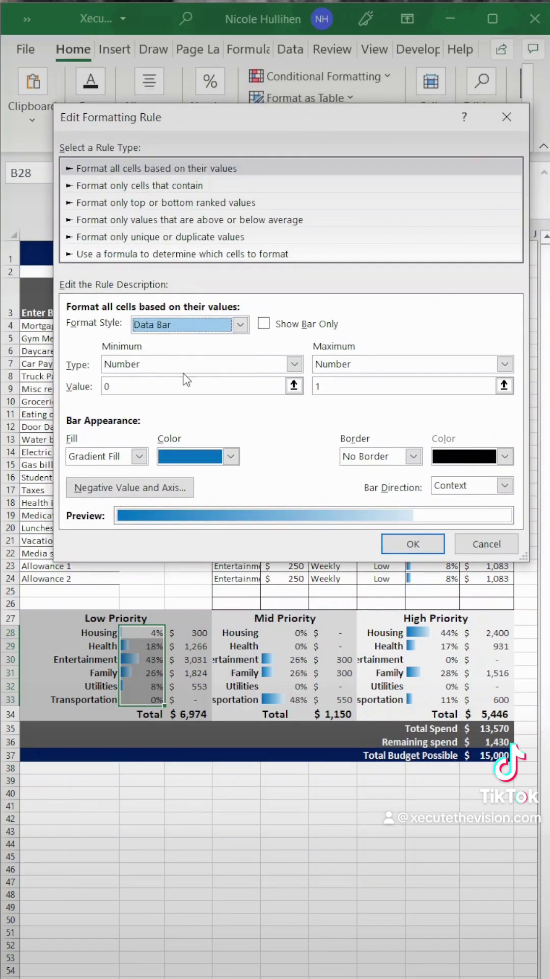
Step: Review the bar value, fill and colour options, leaving the blue gradient unchanged
{"action": "left_click", "coordinate": [194, 371]}
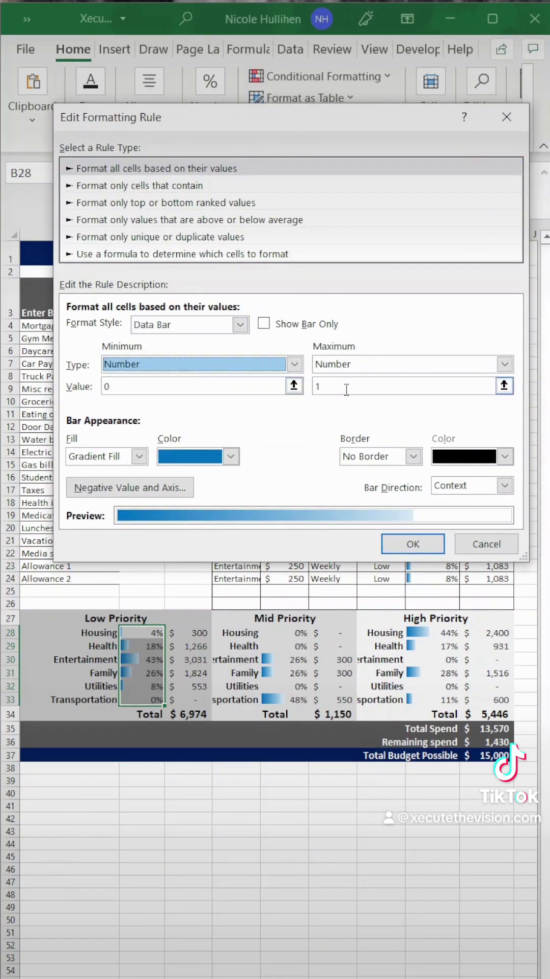
{"action": "left_click", "coordinate": [139, 456]}
{"action": "left_click", "coordinate": [102, 516]}
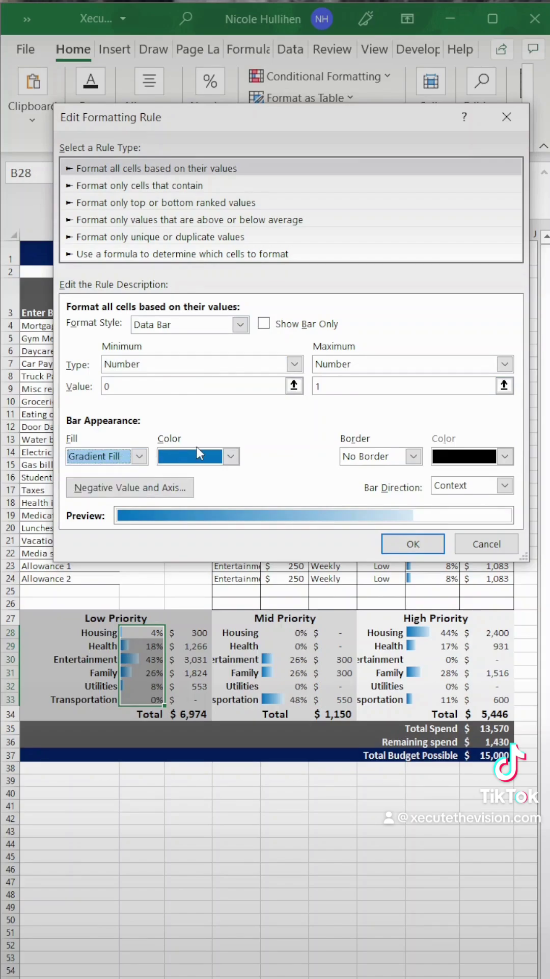
{"action": "left_click", "coordinate": [204, 459]}
{"action": "key", "text": "Escape"}
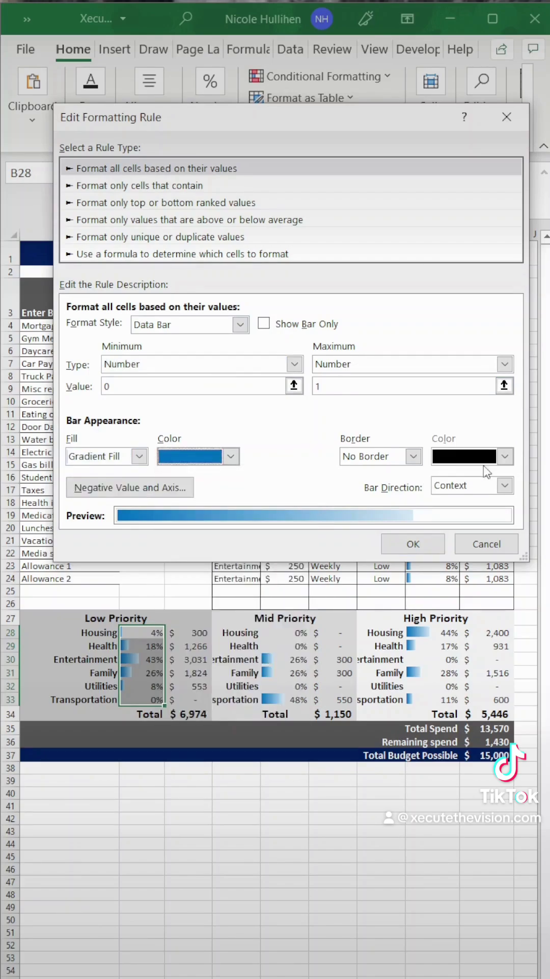
{"action": "left_click", "coordinate": [414, 544]}
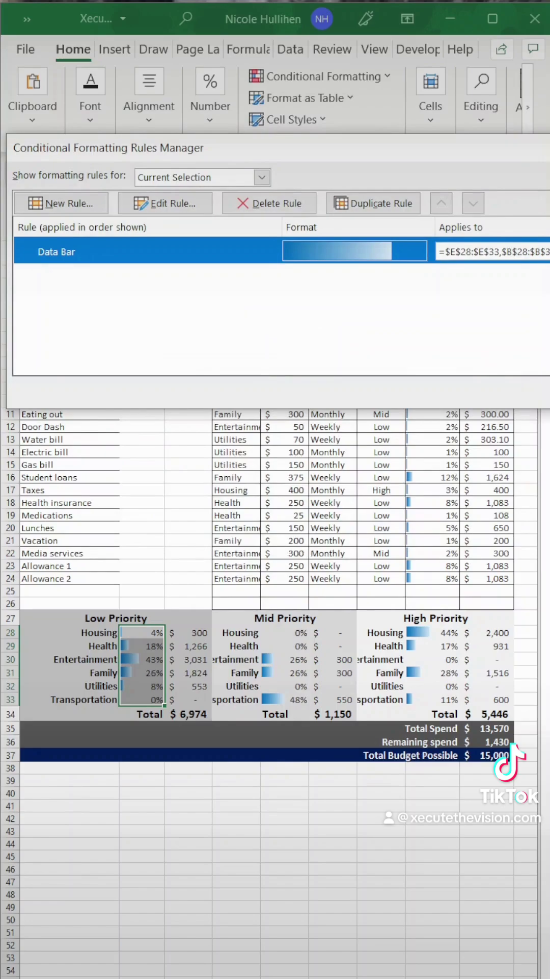
{"action": "key", "text": "Return"}
{"action": "left_click_drag", "start_coordinate": [433, 325], "coordinate": [436, 604]}
Step: Edit the column H data bar rule to use a dark orange Solid Fill
{"action": "left_click", "coordinate": [295, 70]}
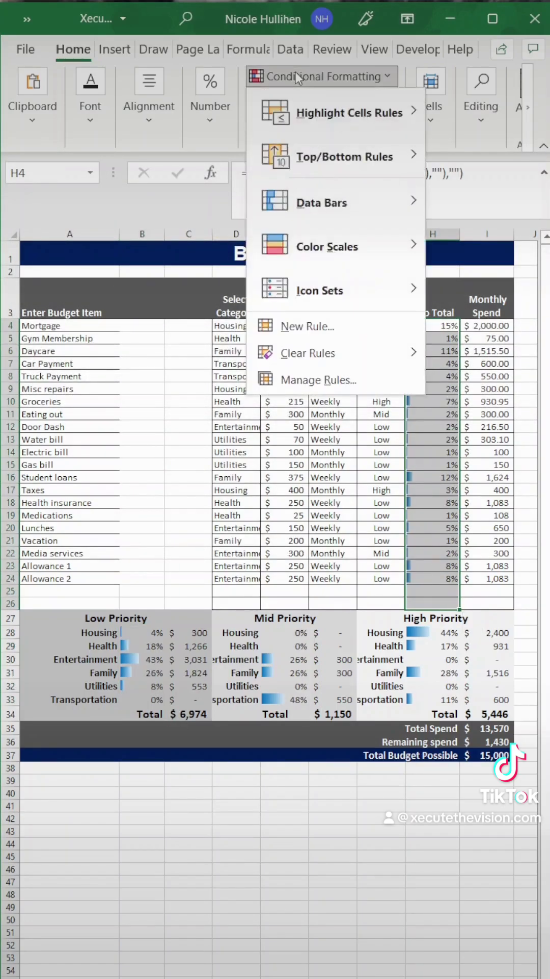
{"action": "left_click", "coordinate": [290, 384]}
{"action": "double_click", "coordinate": [270, 249]}
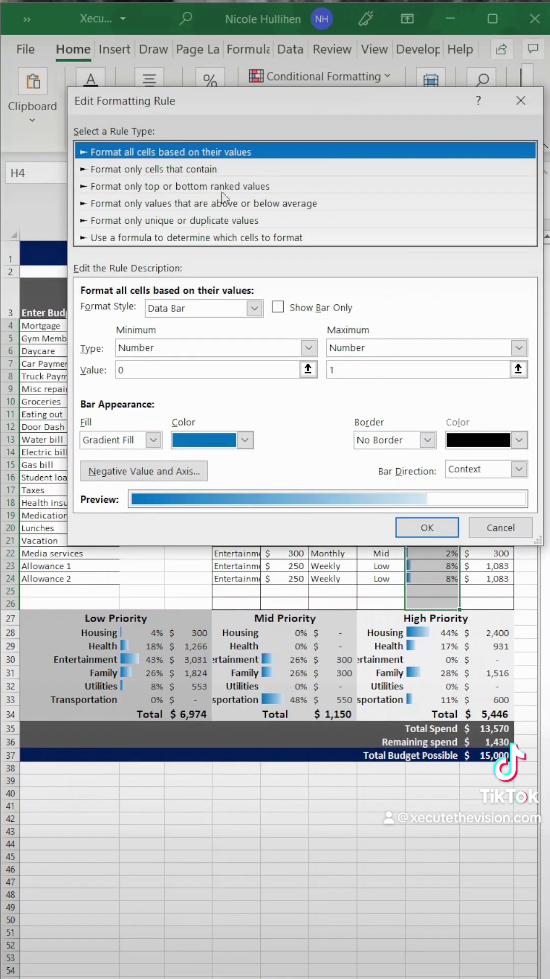
{"action": "left_click", "coordinate": [162, 348]}
{"action": "left_click", "coordinate": [204, 308]}
{"action": "left_click", "coordinate": [173, 343]}
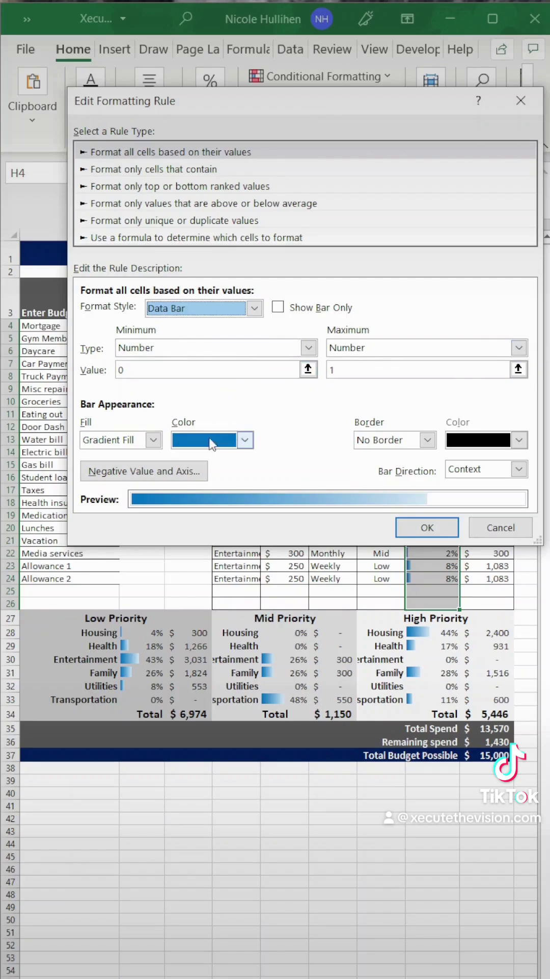
{"action": "left_click", "coordinate": [233, 440]}
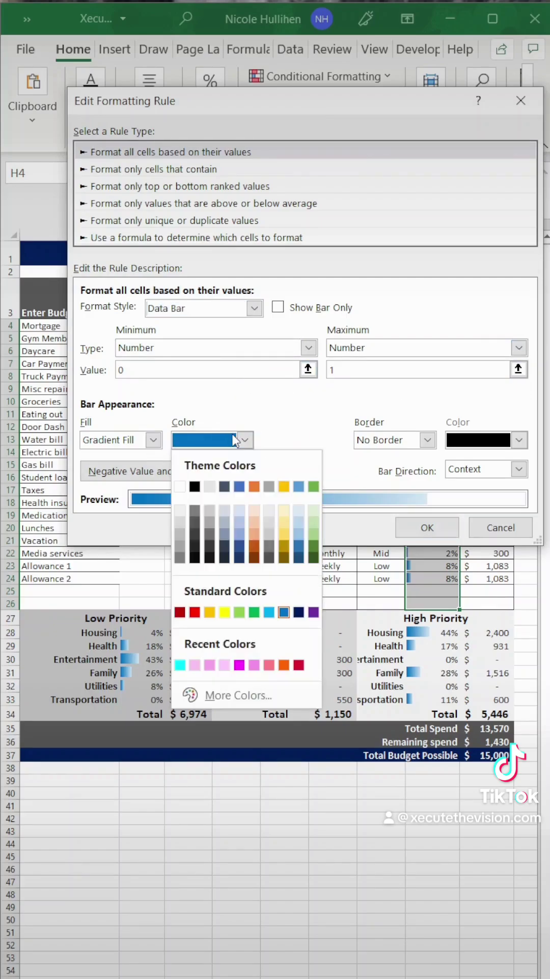
{"action": "left_click", "coordinate": [254, 548]}
{"action": "left_click", "coordinate": [154, 440]}
{"action": "left_click", "coordinate": [102, 456]}
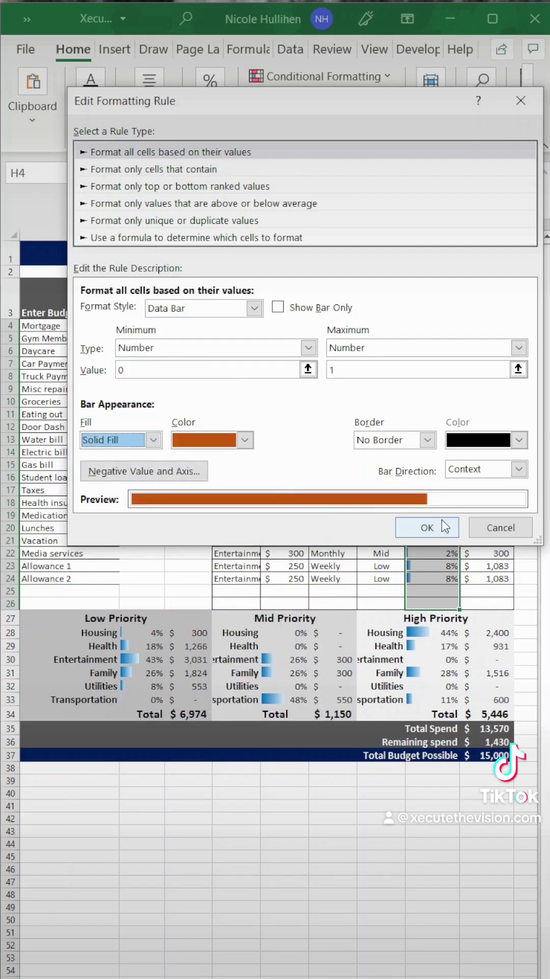
{"action": "left_click", "coordinate": [437, 527]}
{"action": "key", "text": "Return"}
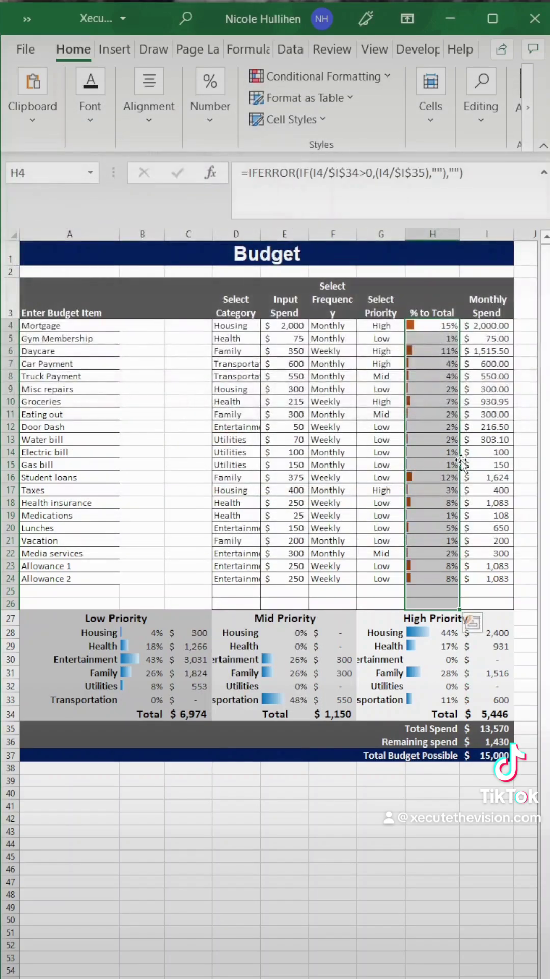
Step: Revert the % to Total data bars from solid orange back to the blue gradient
{"action": "left_click", "coordinate": [488, 527]}
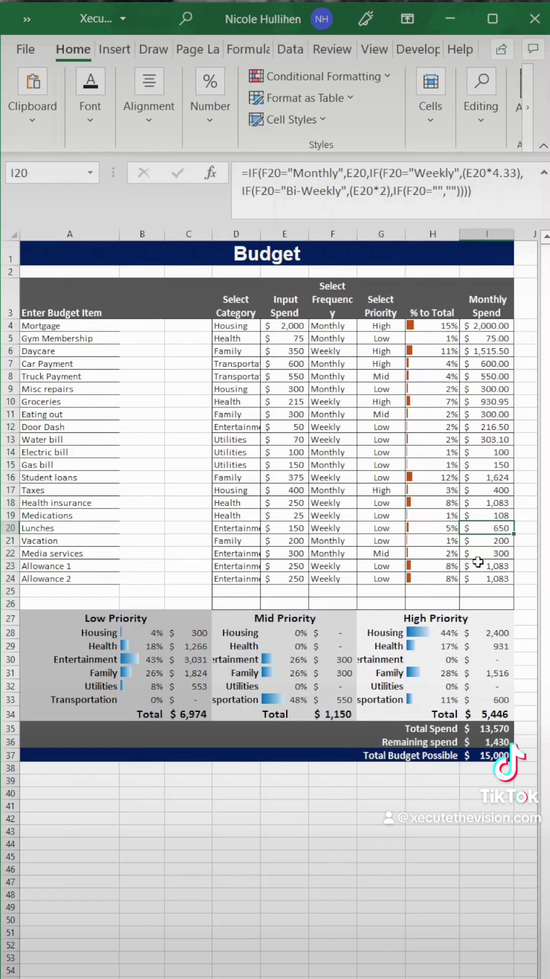
{"action": "key", "text": "ctrl+z"}
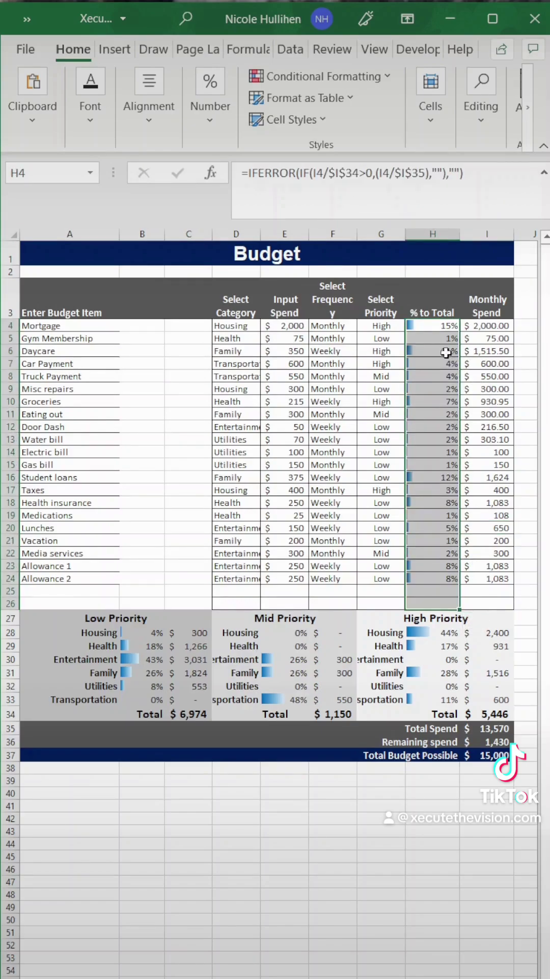
{"action": "left_click", "coordinate": [446, 351]}
Step: Try a 50000 Daycare input spend in E6, then undo it
{"action": "left_click", "coordinate": [285, 353]}
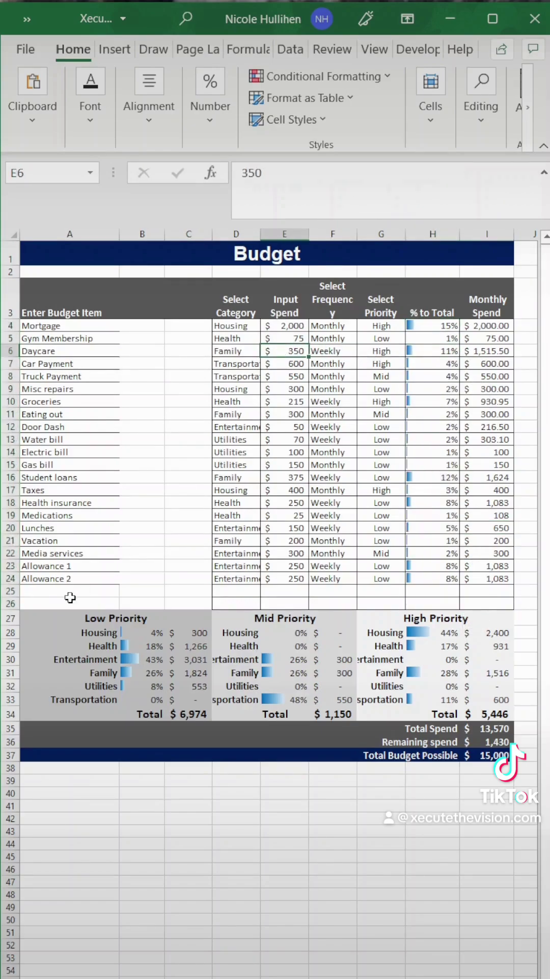
{"action": "type", "text": "50000"}
{"action": "key", "text": "Return"}
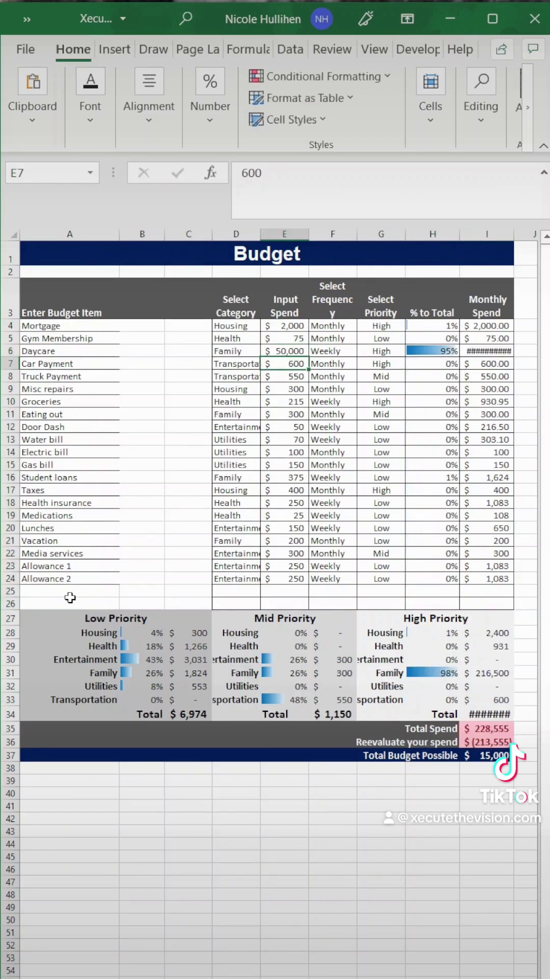
{"action": "key", "text": "ctrl+z"}
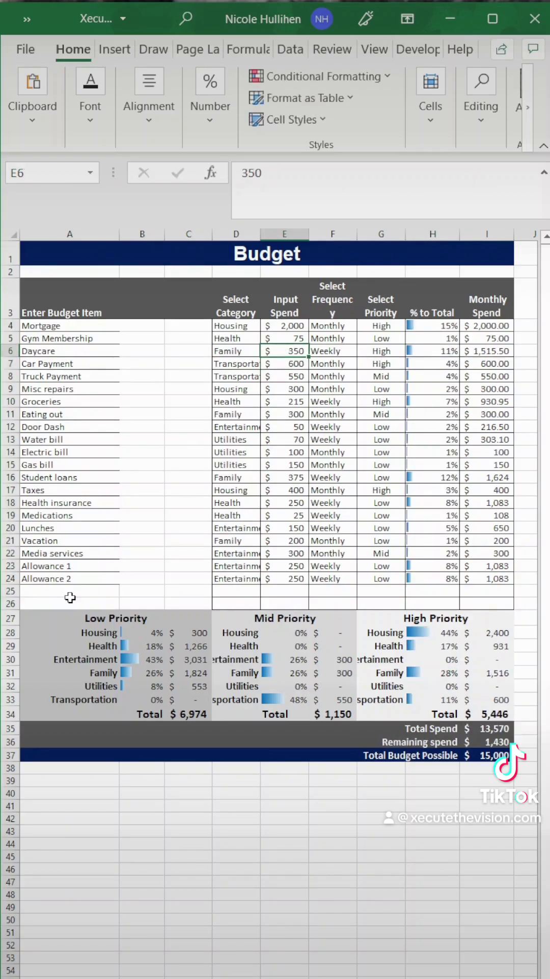
Step: Test Misc repairs spend at 500 and 2,000 in E9, then undo back to $300
{"action": "left_click", "coordinate": [292, 390]}
{"action": "type", "text": "50"}
{"action": "key", "text": "Return"}
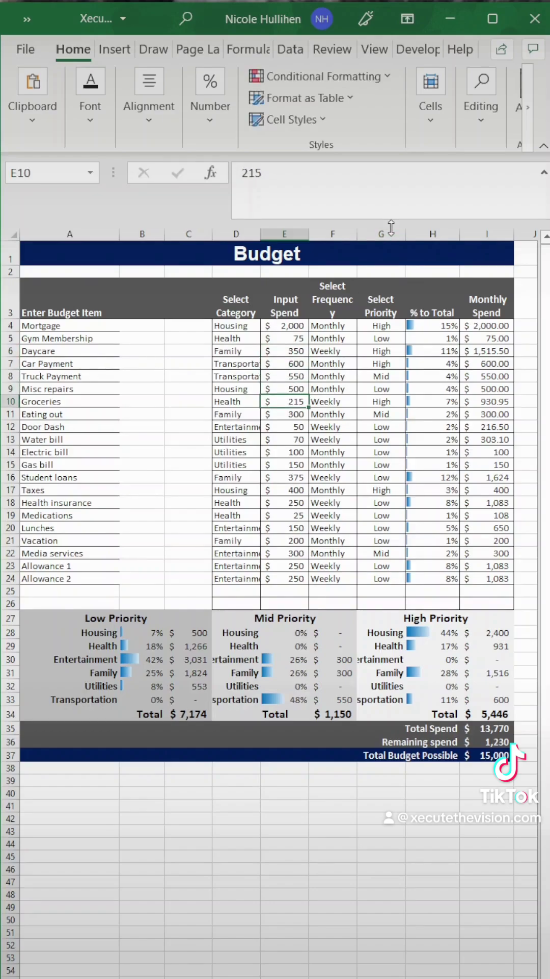
{"action": "type", "text": "20"}
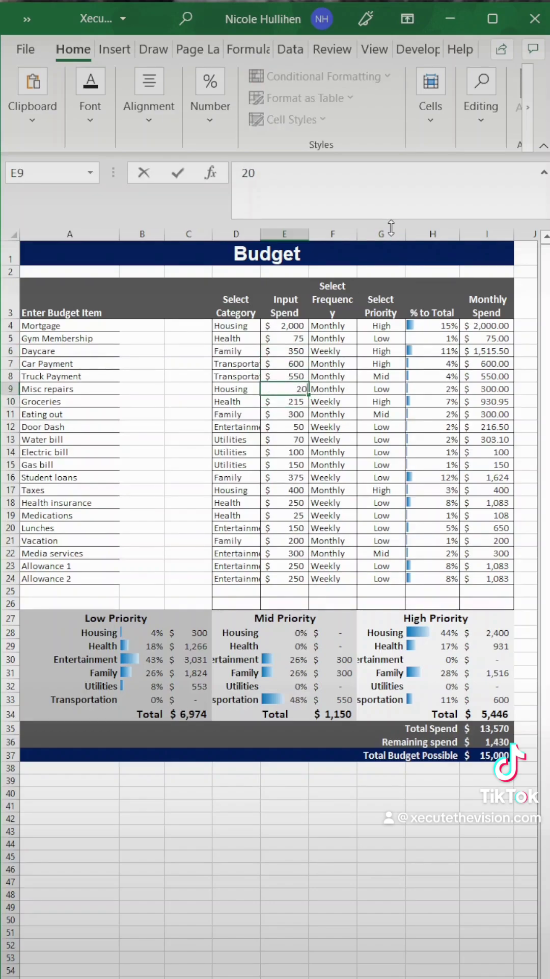
{"action": "key", "text": "Return"}
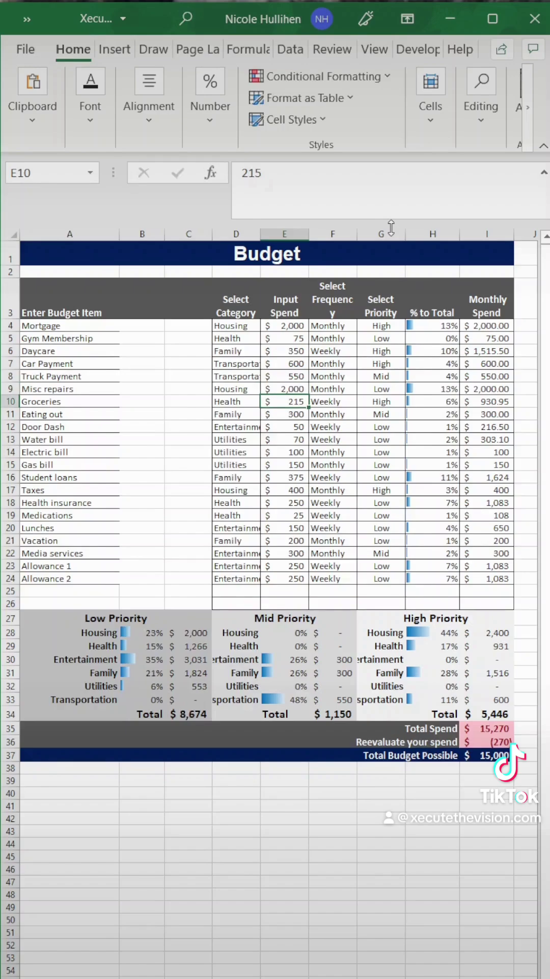
{"action": "key", "text": "ctrl+z"}
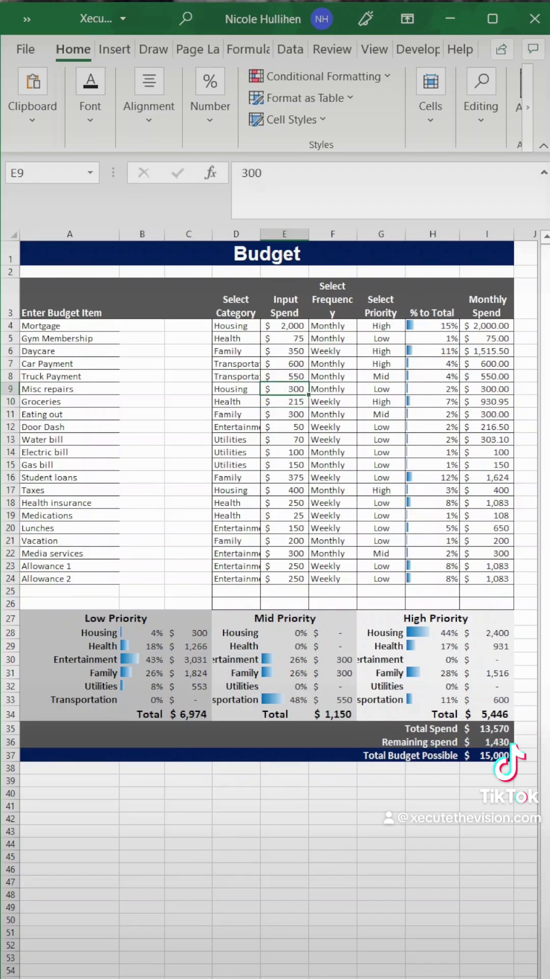
{"action": "scroll", "coordinate": [276, 612], "scroll_direction": "down", "scroll_amount": 2}
{"action": "left_click", "coordinate": [151, 906]}
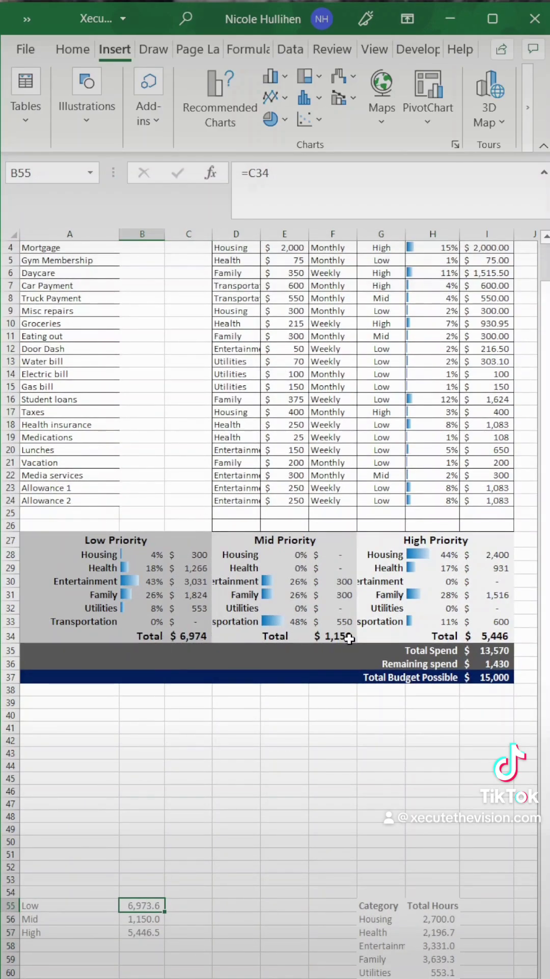
{"action": "left_click", "coordinate": [139, 928]}
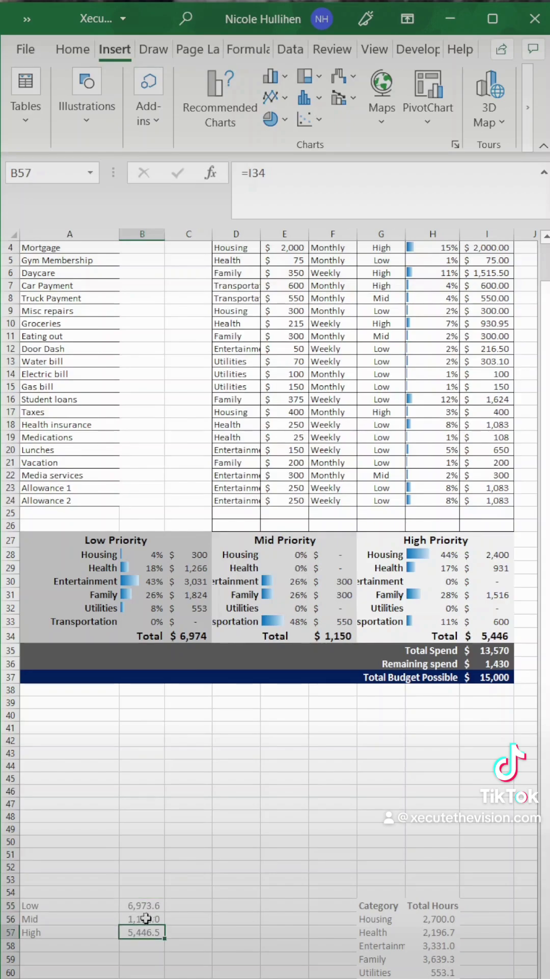
{"action": "left_click", "coordinate": [433, 919]}
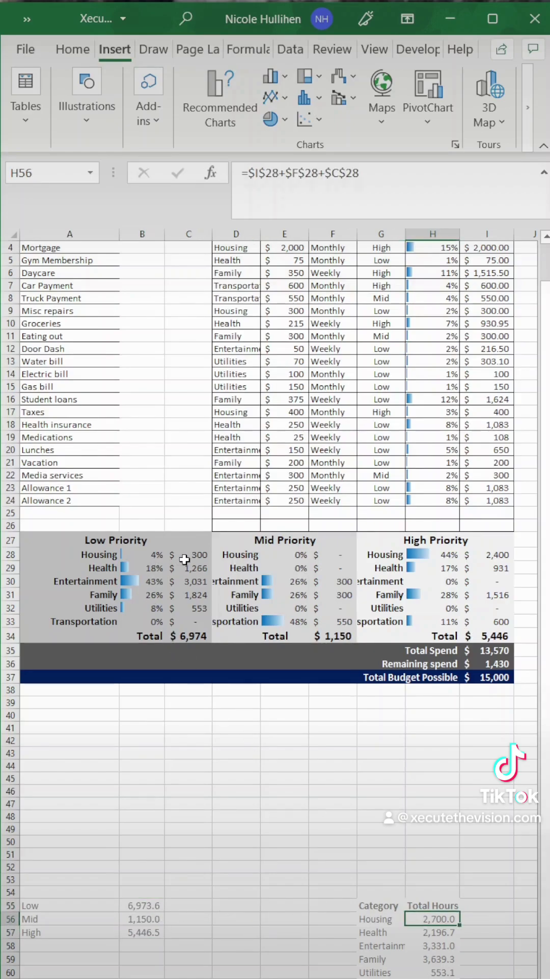
{"action": "left_click", "coordinate": [423, 931]}
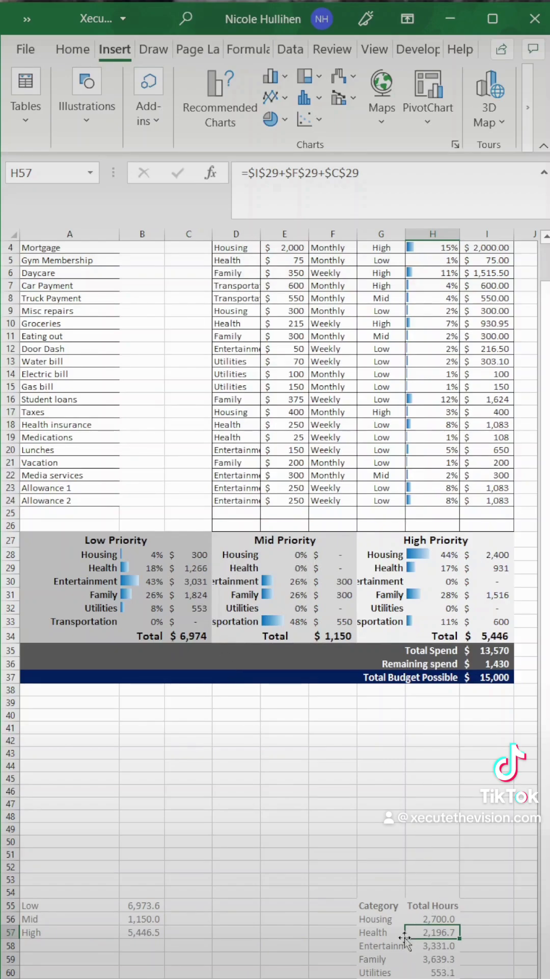
Step: Insert a doughnut chart of the Low, Mid and High totals from A55:B57
{"action": "left_click_drag", "start_coordinate": [73, 904], "coordinate": [143, 932]}
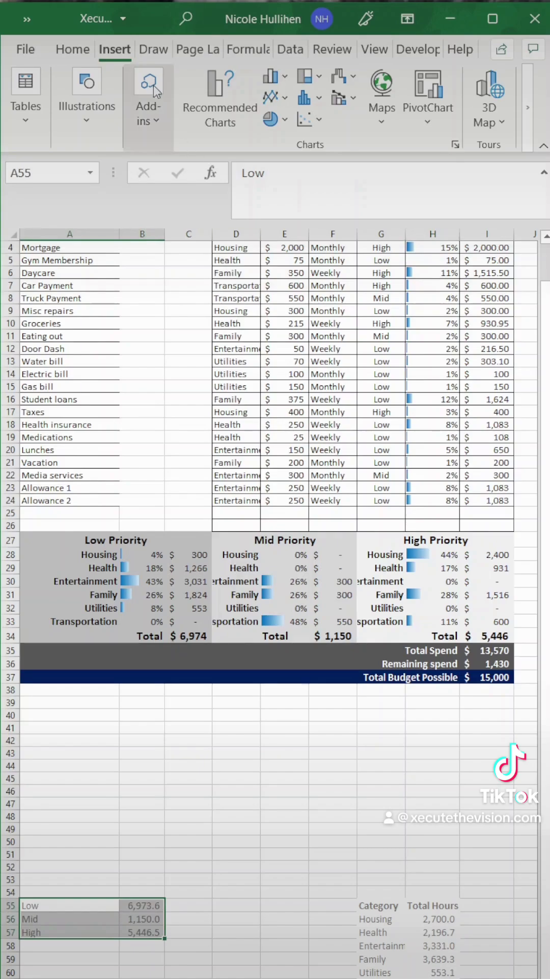
{"action": "left_click", "coordinate": [79, 127]}
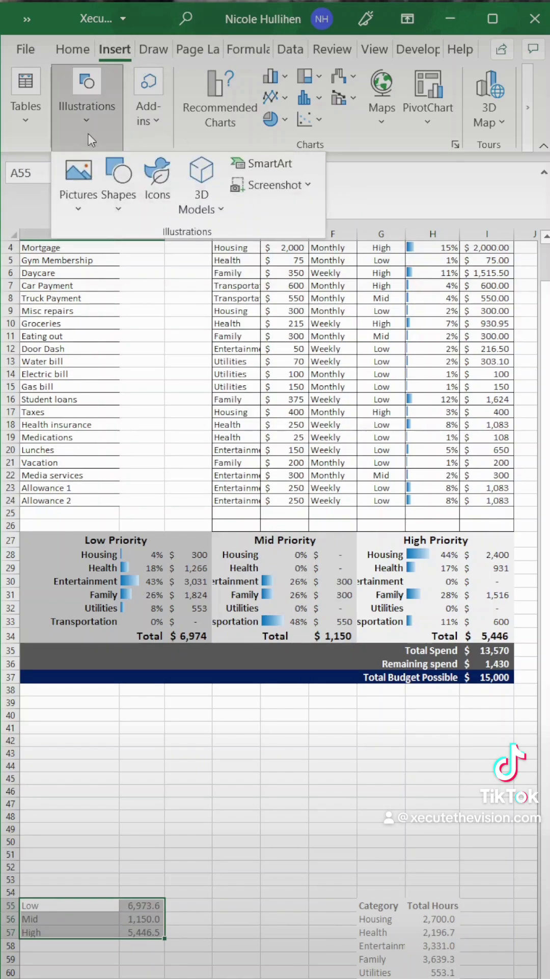
{"action": "left_click", "coordinate": [285, 120]}
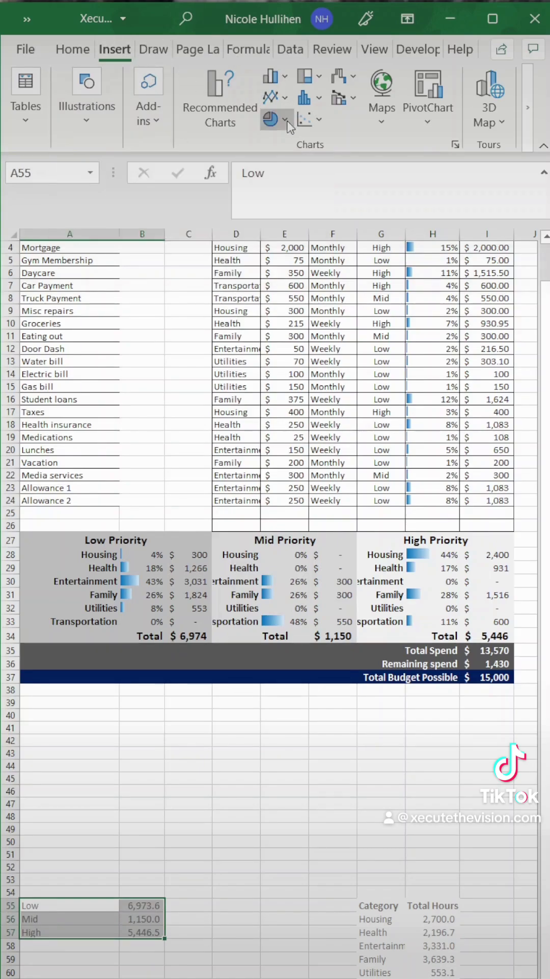
{"action": "left_click", "coordinate": [287, 364]}
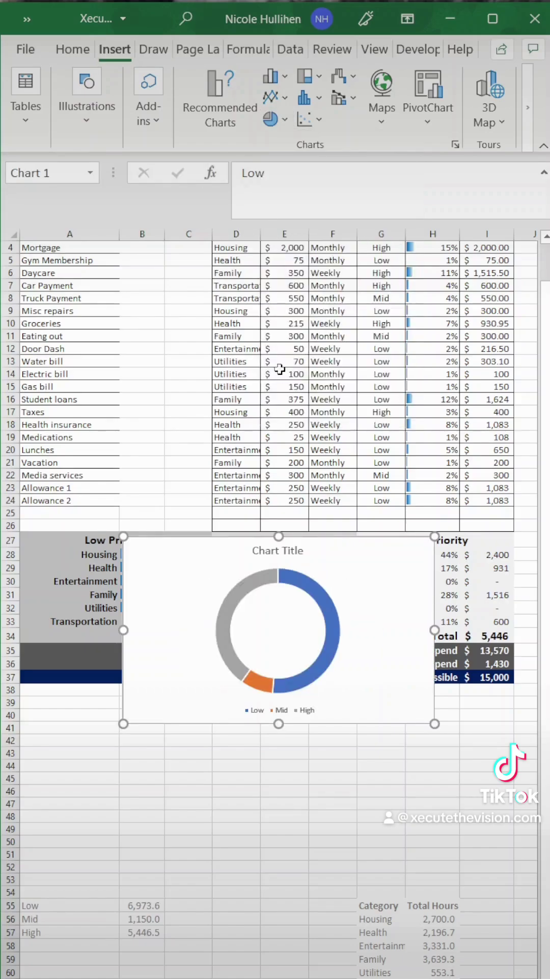
Step: Move the doughnut below the priority tables, shrink it, and title it 'Total spend by priority'
{"action": "mouse_move", "coordinate": [357, 627]}
{"action": "left_mouse_down"}
{"action": "mouse_move", "coordinate": [287, 808]}
{"action": "mouse_move", "coordinate": [262, 781]}
{"action": "left_mouse_up"}
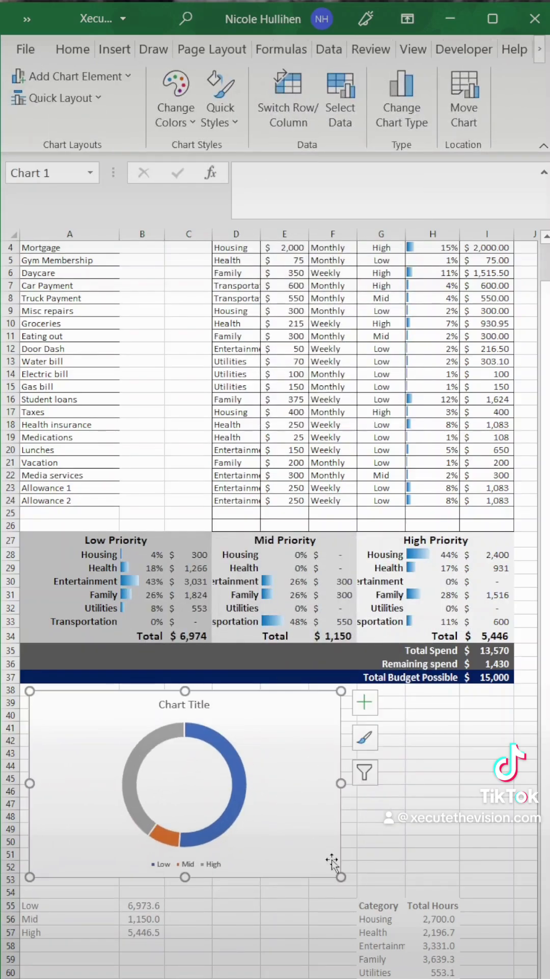
{"action": "left_click_drag", "start_coordinate": [341, 877], "coordinate": [271, 835]}
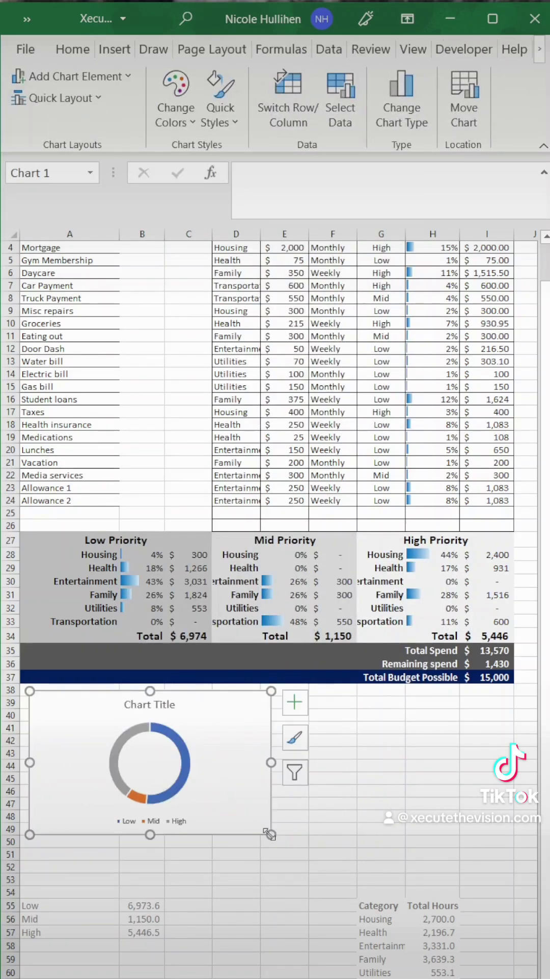
{"action": "double_click", "coordinate": [169, 709]}
{"action": "double_click", "coordinate": [169, 708]}
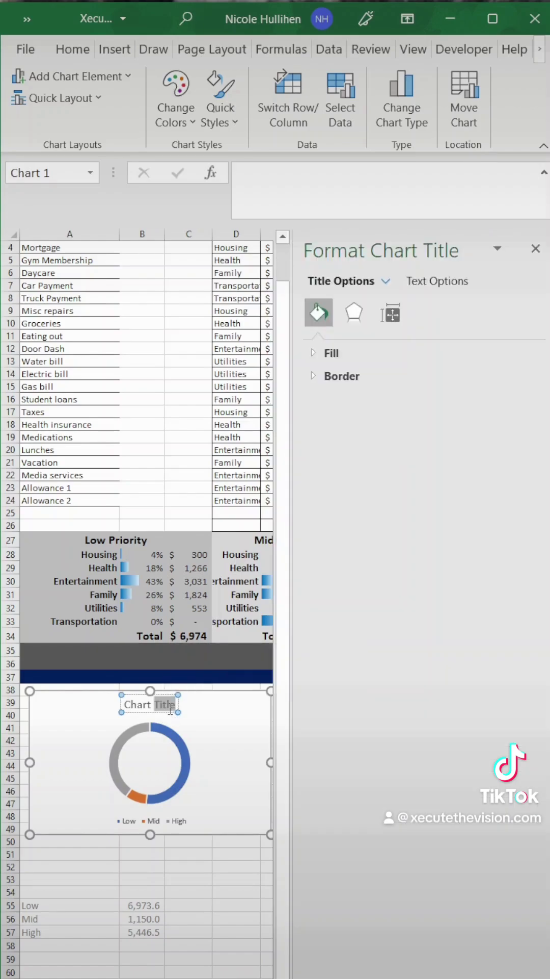
{"action": "triple_click", "coordinate": [169, 709]}
{"action": "type", "text": "T"}
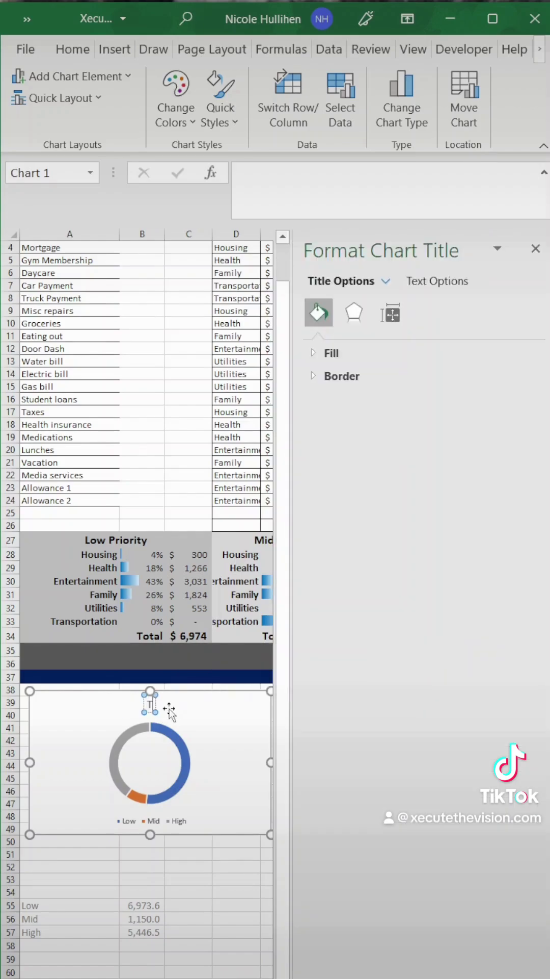
{"action": "type", "text": "otal spend by priority"}
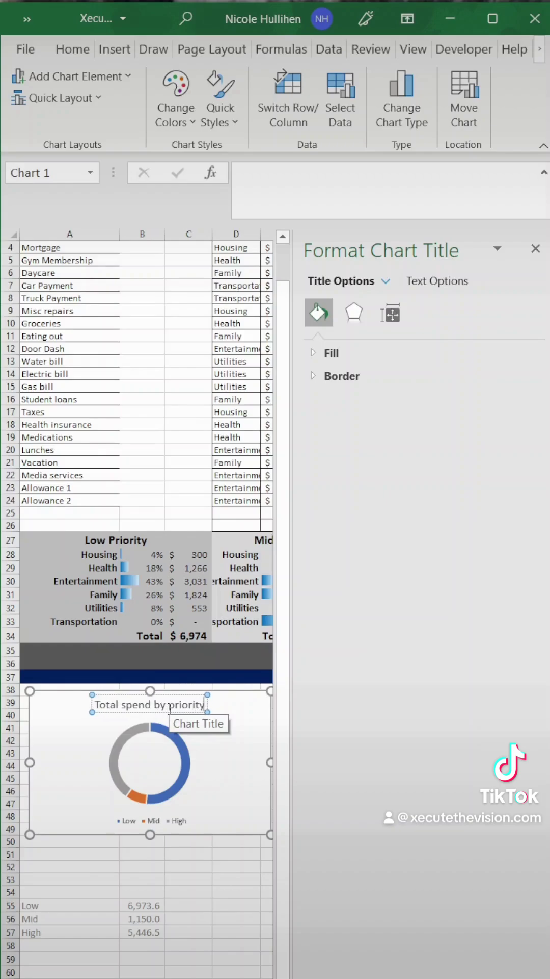
Step: Colour the Low slice of the doughnut light green
{"action": "left_click", "coordinate": [168, 822]}
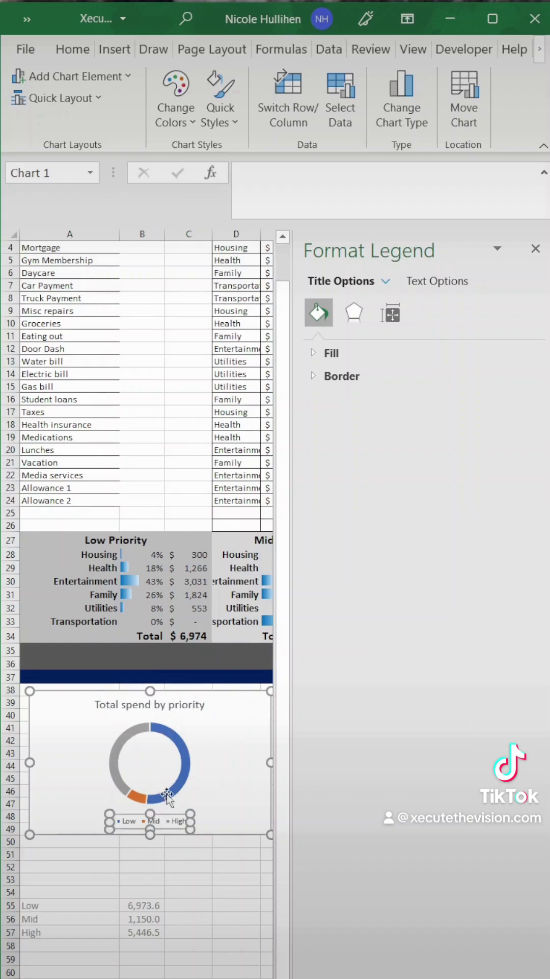
{"action": "left_click", "coordinate": [181, 757]}
{"action": "left_click", "coordinate": [180, 749]}
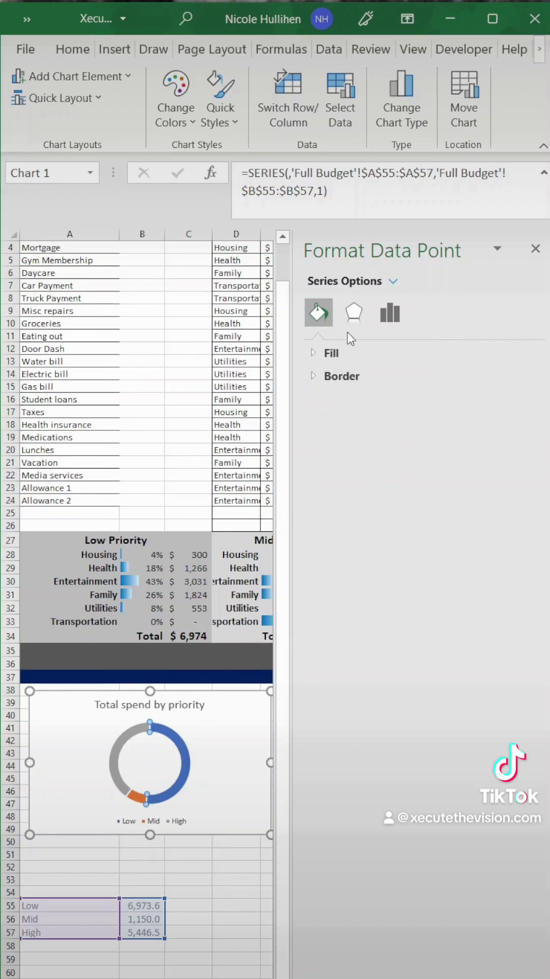
{"action": "left_click", "coordinate": [332, 352]}
{"action": "left_click", "coordinate": [507, 544]}
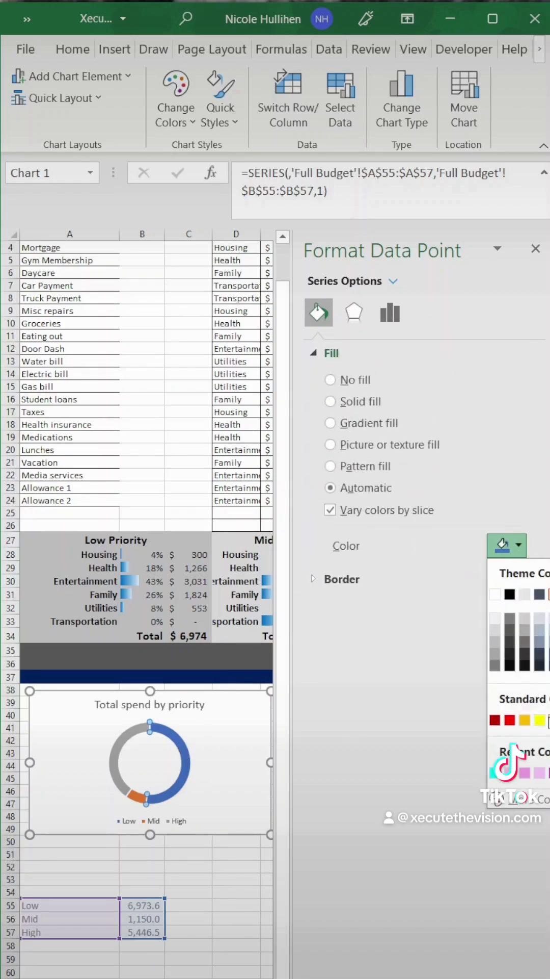
{"action": "left_click", "coordinate": [549, 721]}
Step: Colour the High slice red and the Mid slice yellow
{"action": "left_click", "coordinate": [139, 727]}
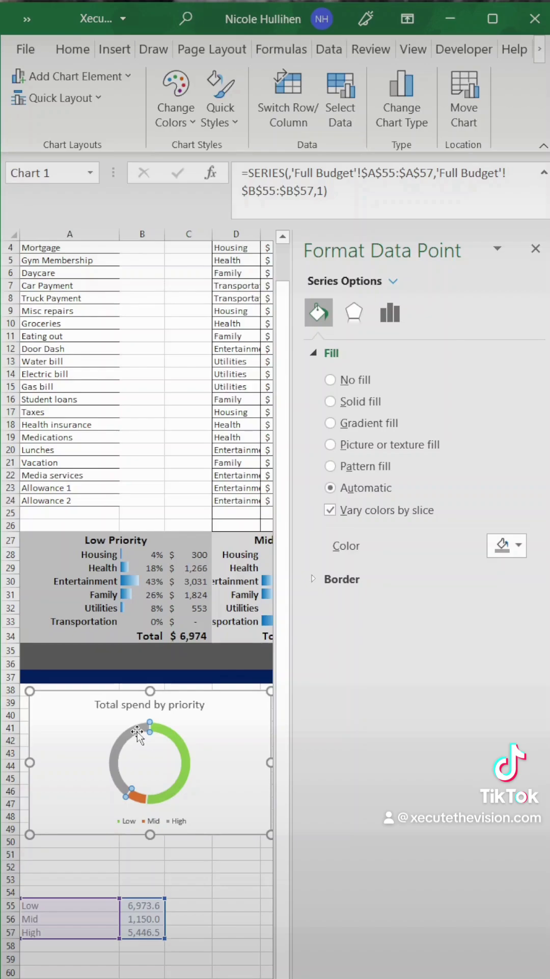
{"action": "left_click", "coordinate": [514, 544]}
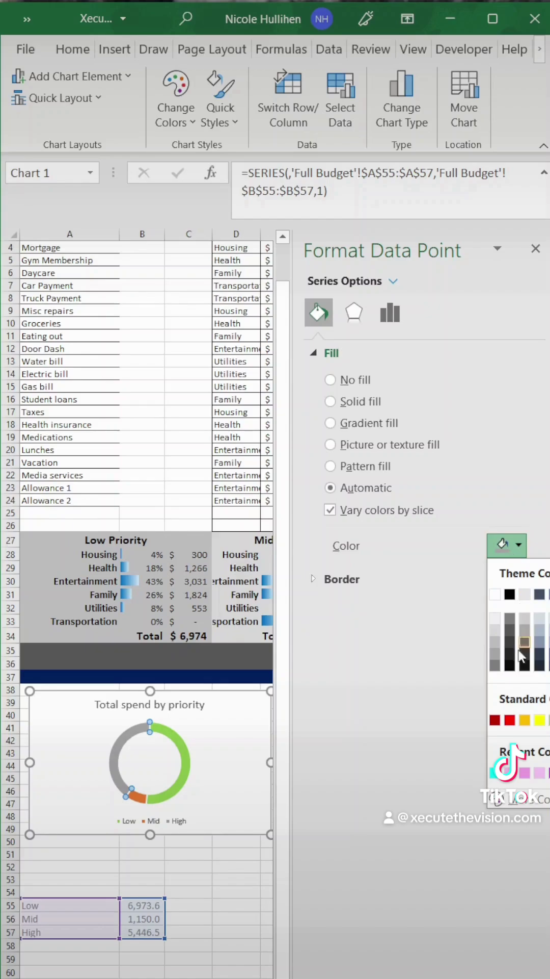
{"action": "left_click", "coordinate": [509, 720]}
{"action": "left_click", "coordinate": [139, 795]}
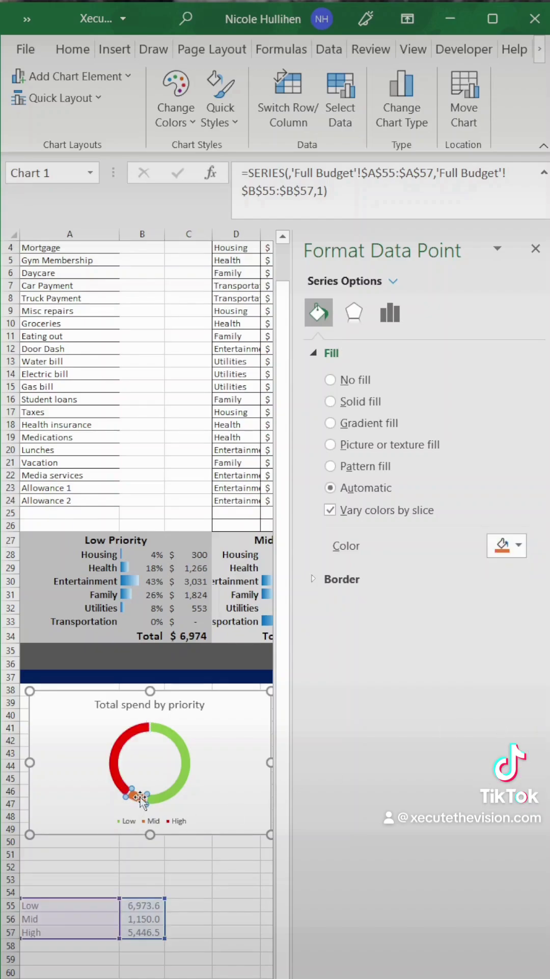
{"action": "left_click", "coordinate": [516, 546]}
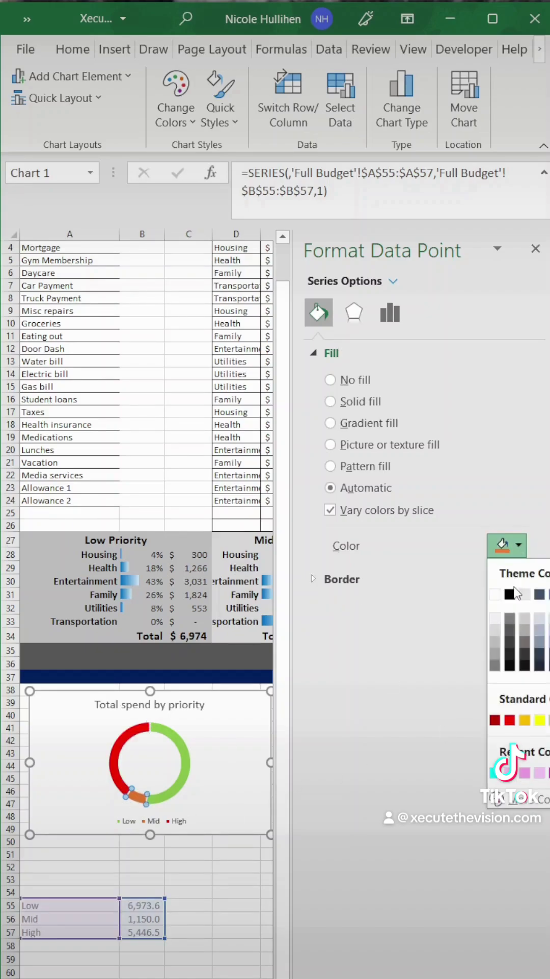
{"action": "left_click", "coordinate": [540, 719]}
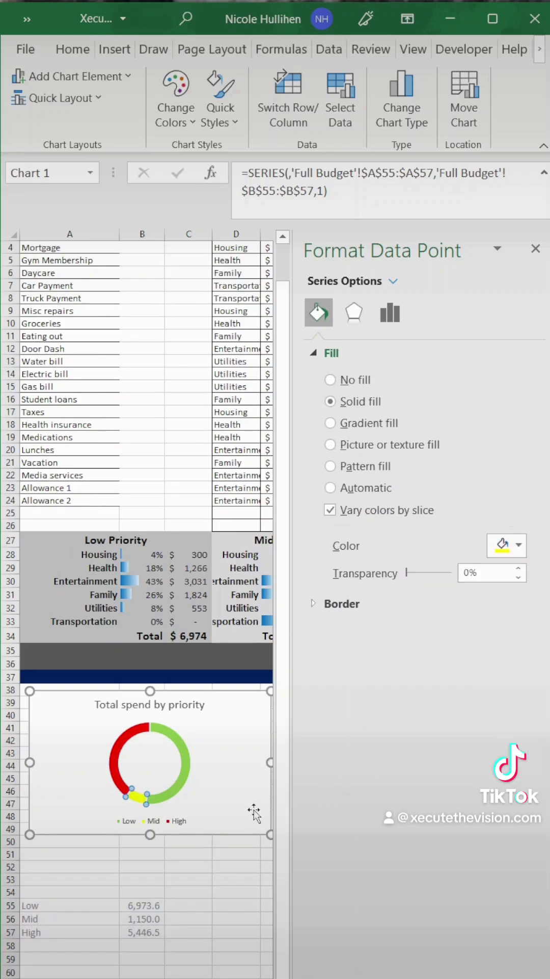
{"action": "left_click", "coordinate": [232, 723]}
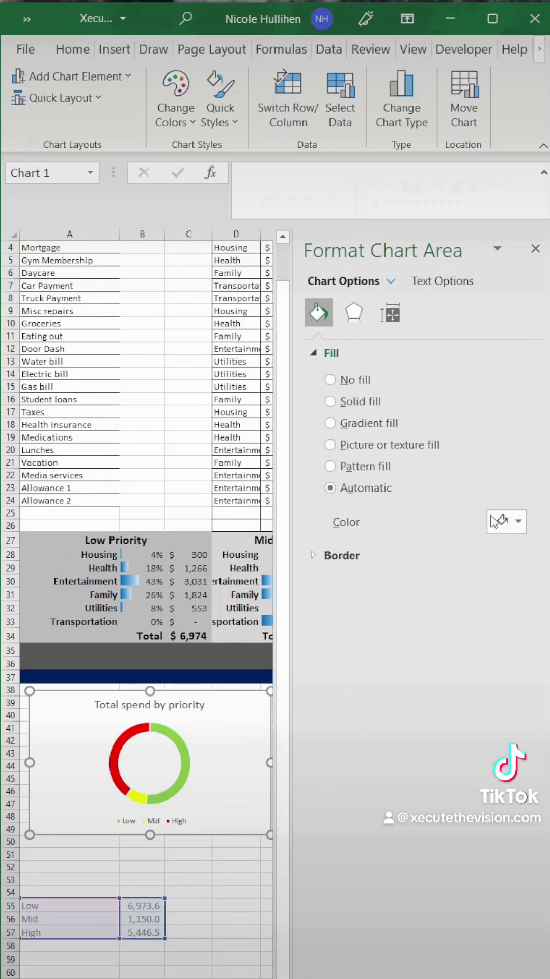
Step: Fill the doughnut chart background dark grey and make its title text white
{"action": "left_click", "coordinate": [498, 520]}
{"action": "left_click", "coordinate": [510, 605]}
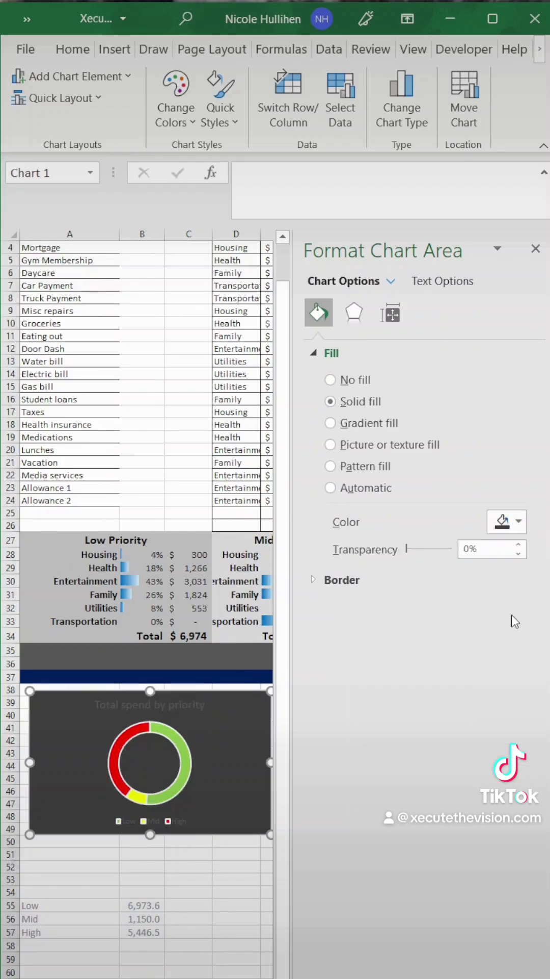
{"action": "left_click", "coordinate": [158, 705]}
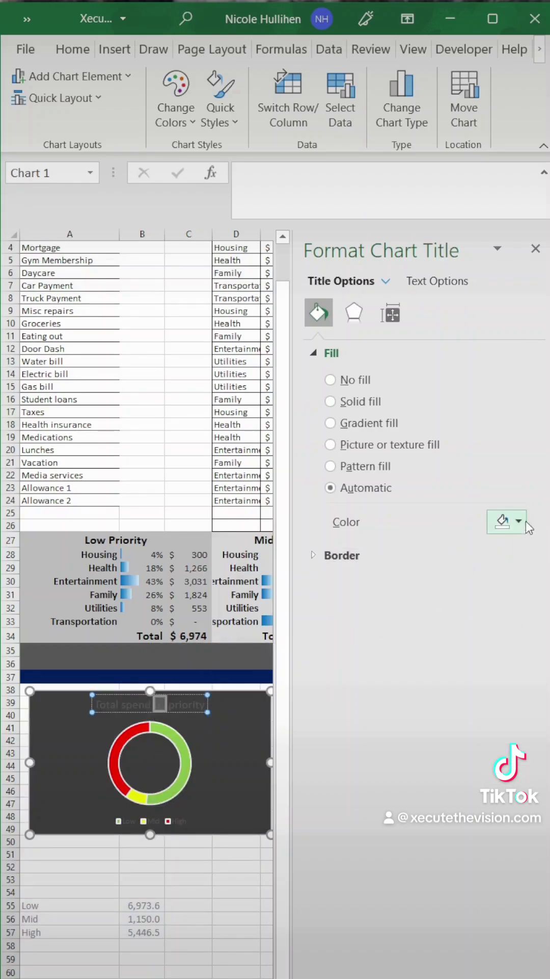
{"action": "left_click", "coordinate": [437, 281]}
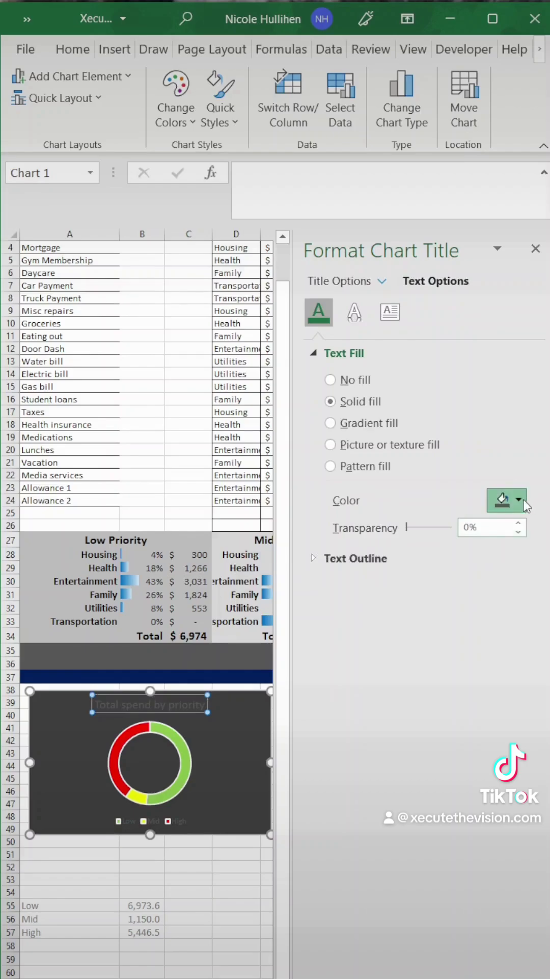
{"action": "left_click", "coordinate": [502, 499]}
{"action": "left_click", "coordinate": [495, 549]}
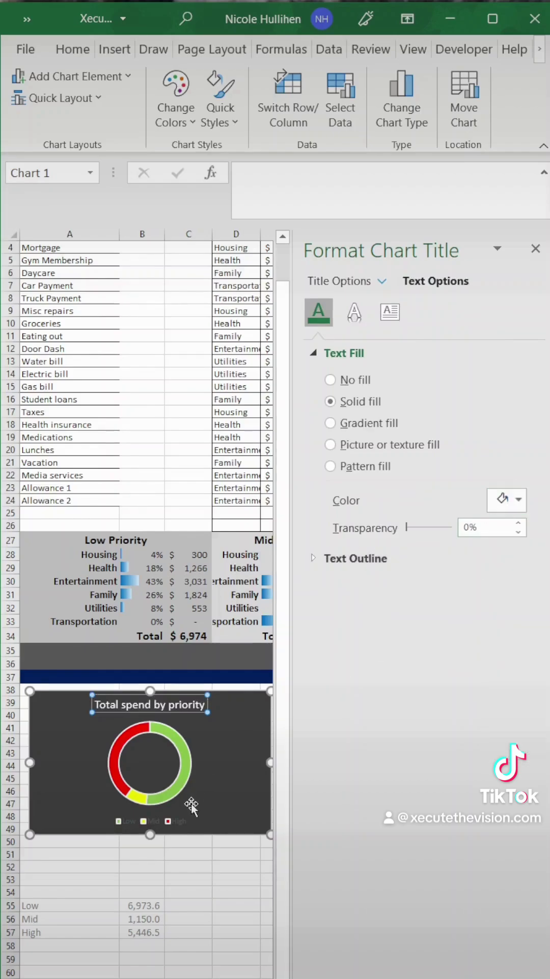
Step: Make the doughnut legend text white
{"action": "left_click", "coordinate": [176, 821]}
{"action": "left_click", "coordinate": [507, 500]}
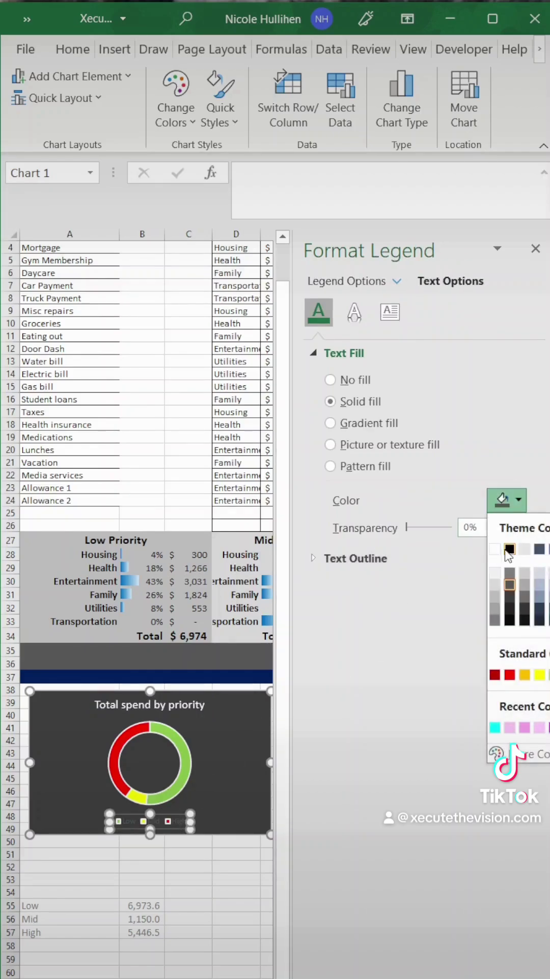
{"action": "left_click", "coordinate": [495, 549]}
Step: Set the doughnut hole size to 32% for a thicker ring
{"action": "left_click", "coordinate": [176, 743]}
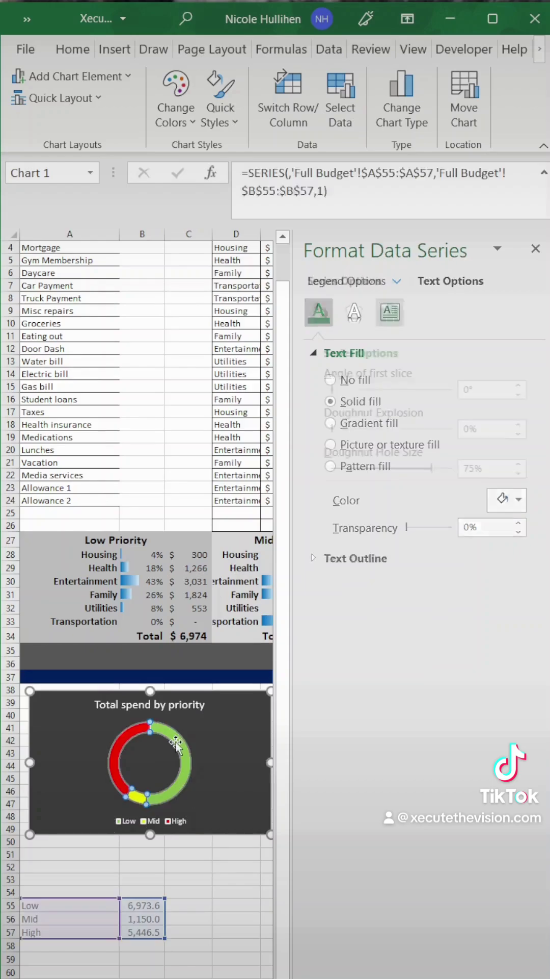
{"action": "left_click_drag", "start_coordinate": [431, 468], "coordinate": [374, 469]}
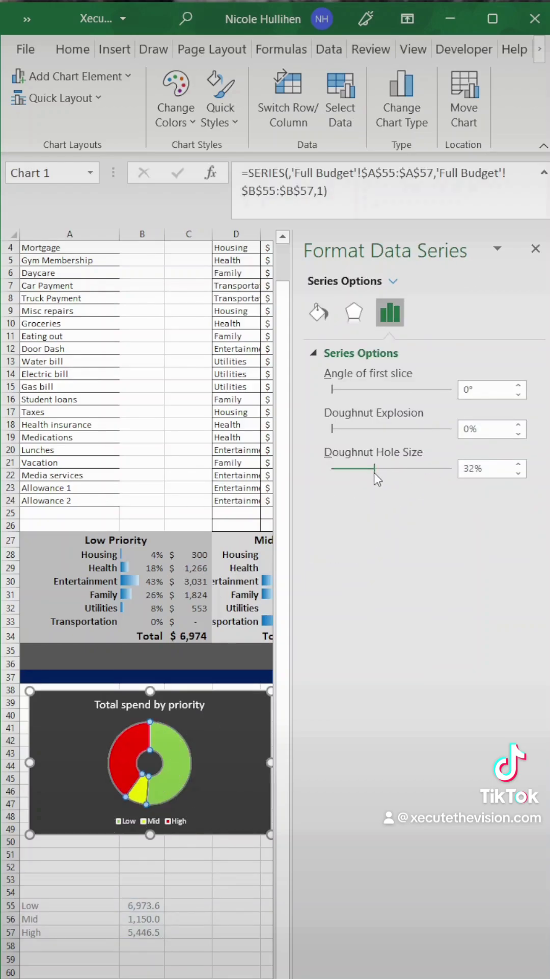
{"action": "left_click", "coordinate": [188, 879]}
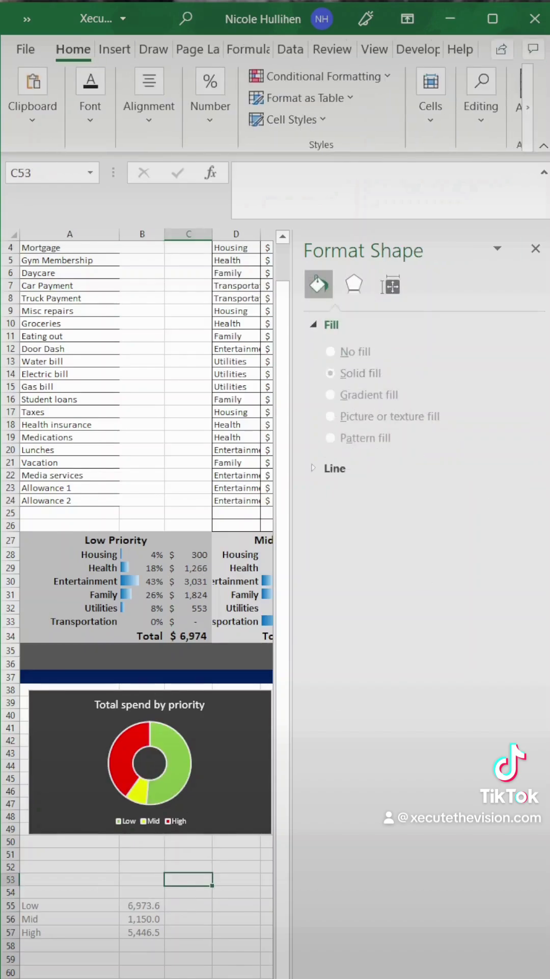
{"action": "left_click", "coordinate": [536, 248]}
Step: Set the doughnut slice border to No line, after undoing an accidental No fill
{"action": "double_click", "coordinate": [181, 777]}
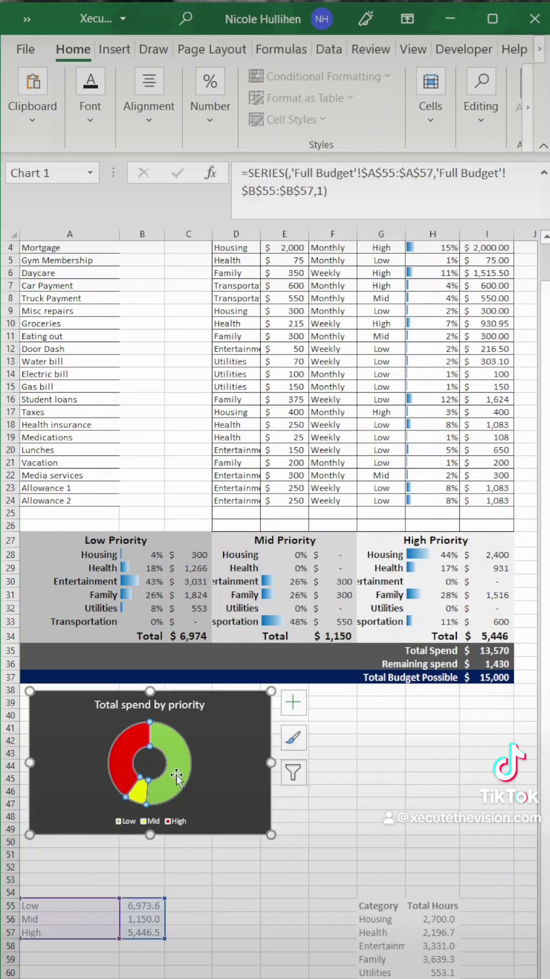
{"action": "left_click", "coordinate": [319, 312]}
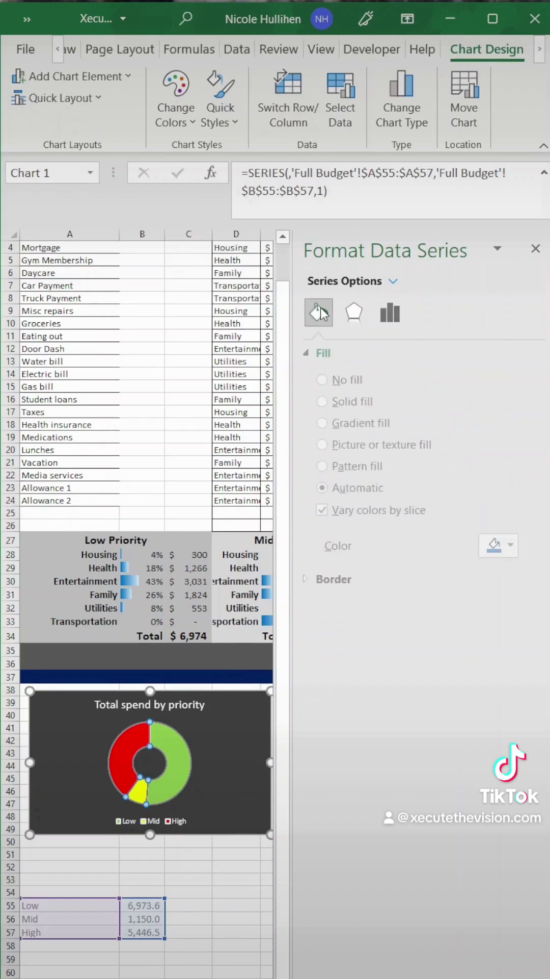
{"action": "left_click", "coordinate": [356, 380]}
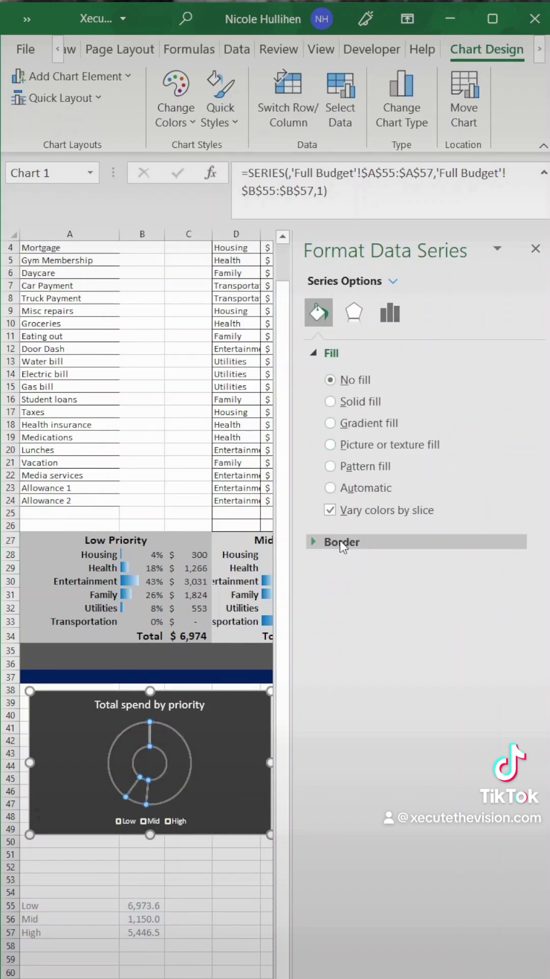
{"action": "left_click", "coordinate": [219, 893]}
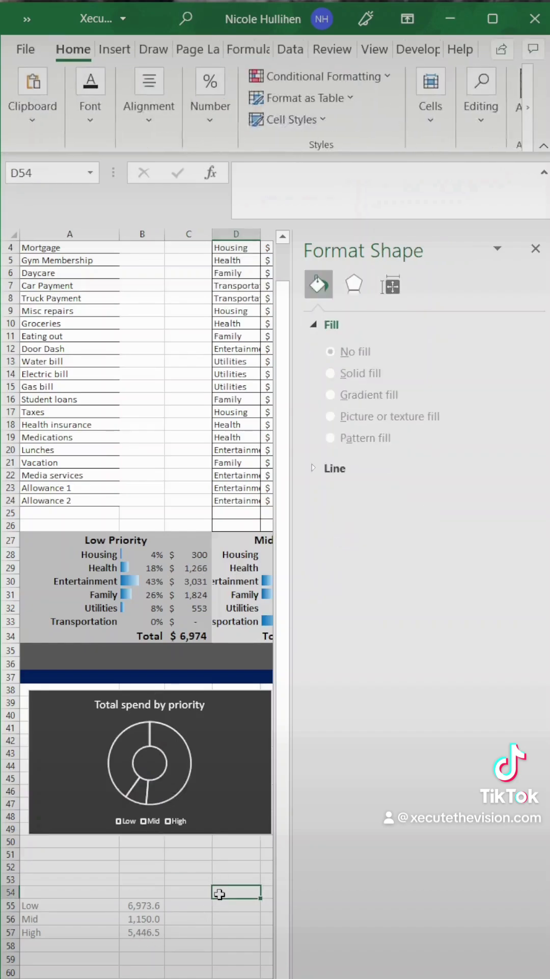
{"action": "key", "text": "ctrl+z"}
{"action": "left_click", "coordinate": [317, 315]}
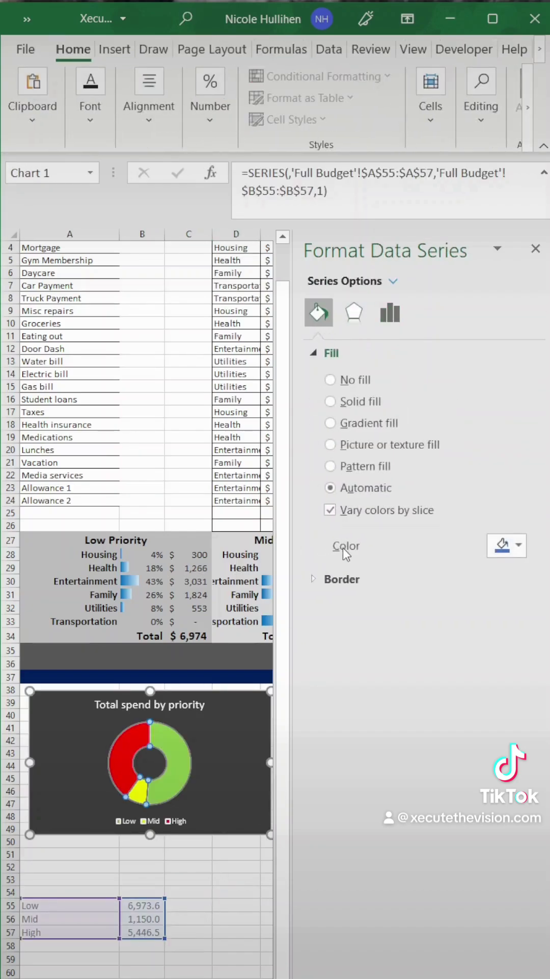
{"action": "left_click", "coordinate": [342, 580]}
{"action": "left_click", "coordinate": [349, 606]}
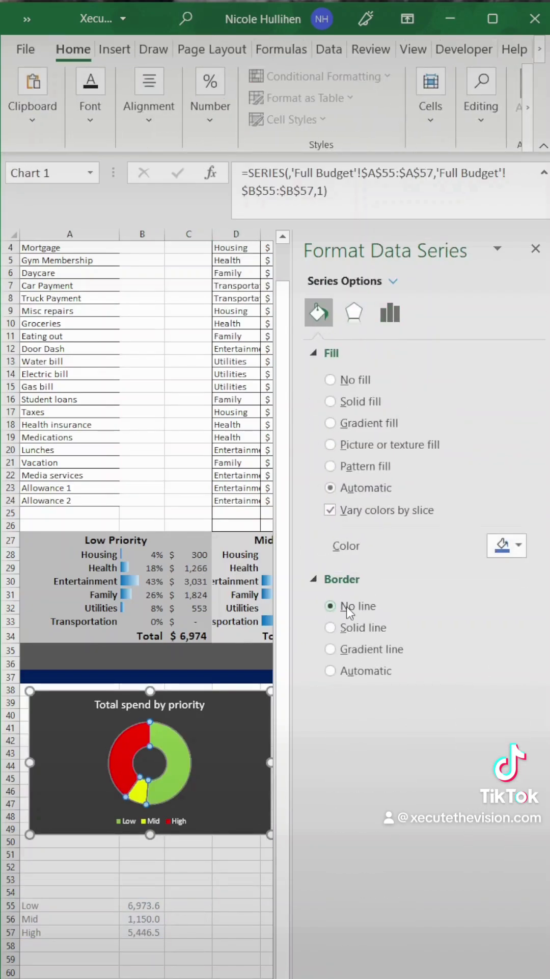
{"action": "left_click", "coordinate": [206, 866]}
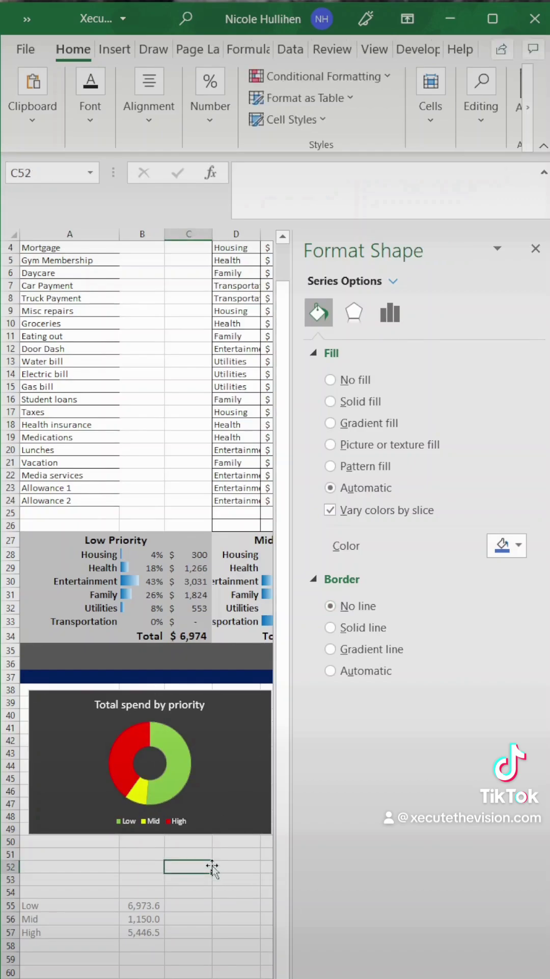
{"action": "left_click", "coordinate": [536, 248]}
Step: Insert a clustered column chart of Total Hours by category from G55:H61
{"action": "left_click_drag", "start_coordinate": [378, 905], "coordinate": [433, 974]}
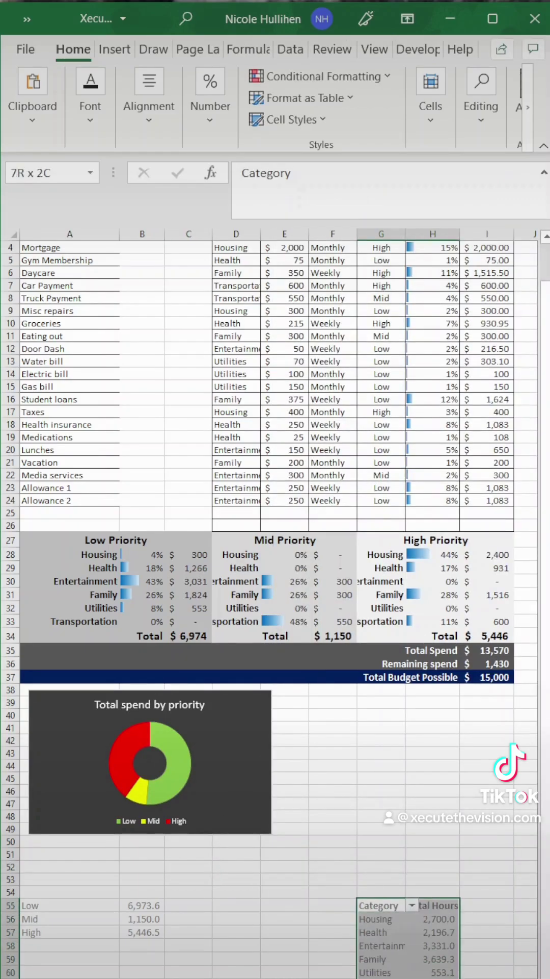
{"action": "left_click", "coordinate": [107, 52]}
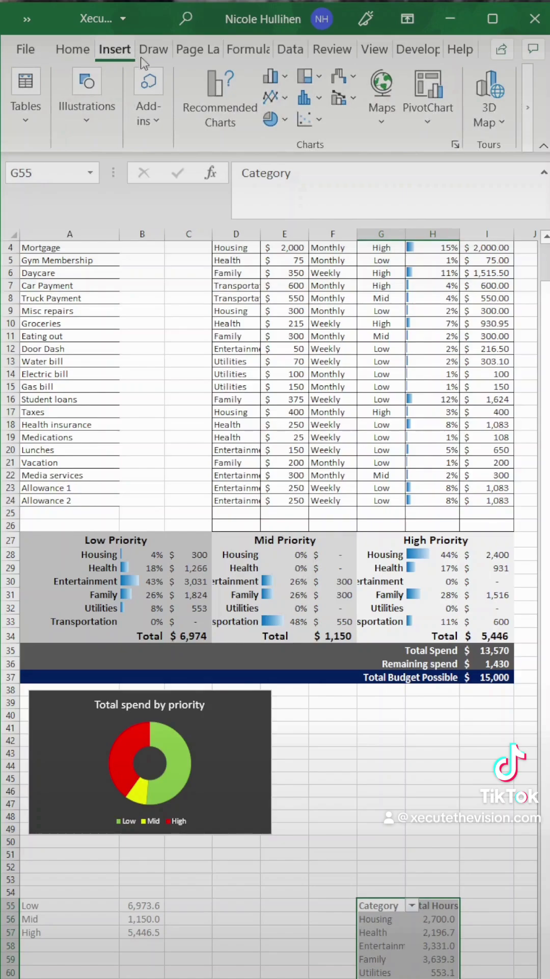
{"action": "left_click", "coordinate": [272, 77]}
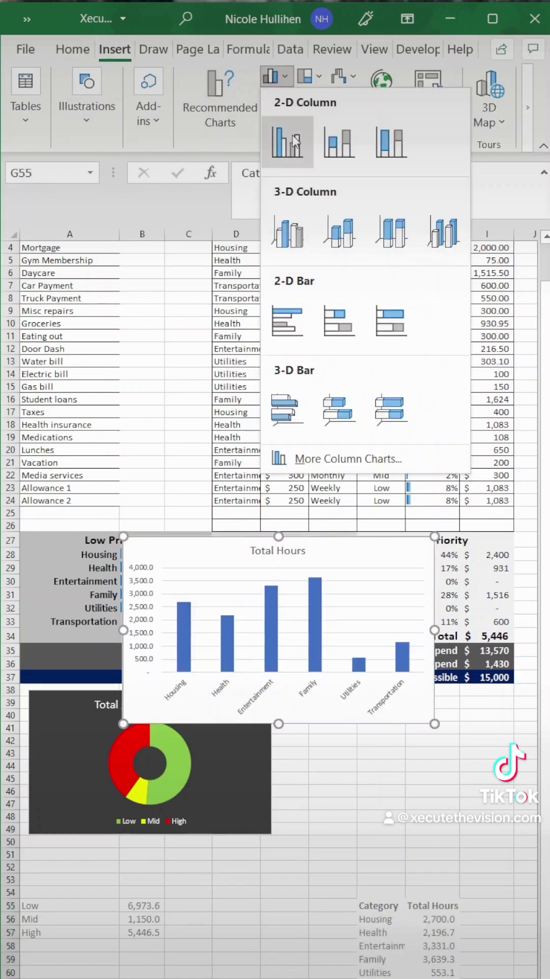
{"action": "left_click", "coordinate": [295, 140]}
Step: Reduce the column series gap width so the bars are wider
{"action": "left_click", "coordinate": [275, 619]}
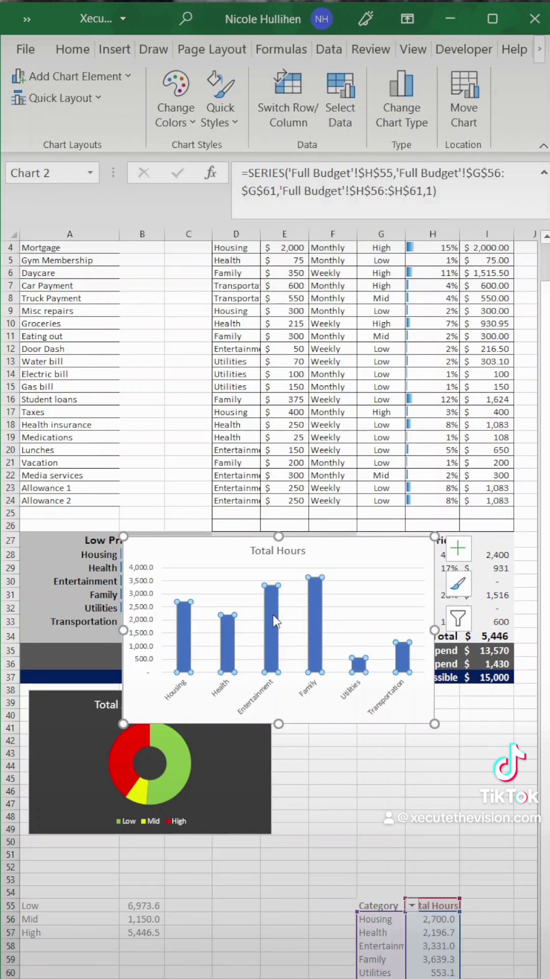
{"action": "double_click", "coordinate": [275, 620]}
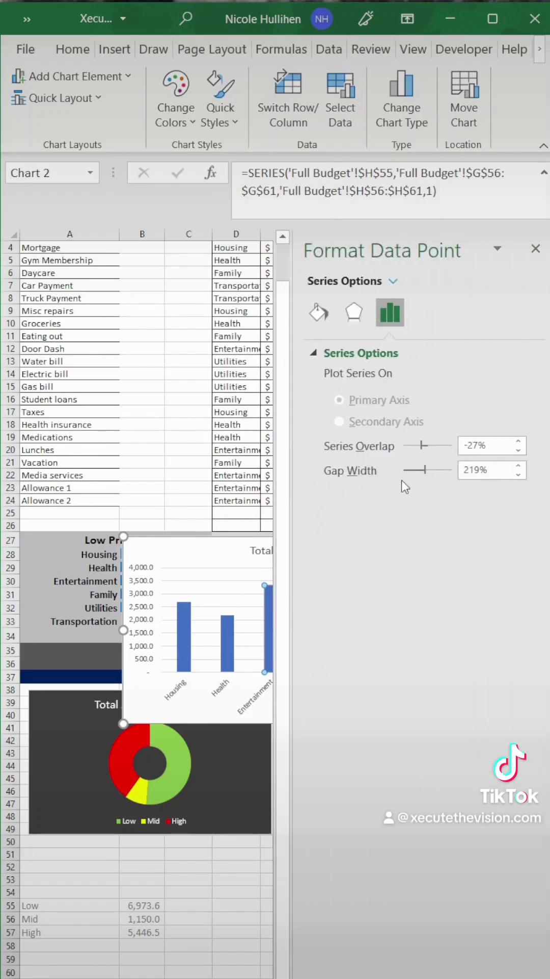
{"action": "left_click_drag", "start_coordinate": [419, 470], "coordinate": [421, 471]}
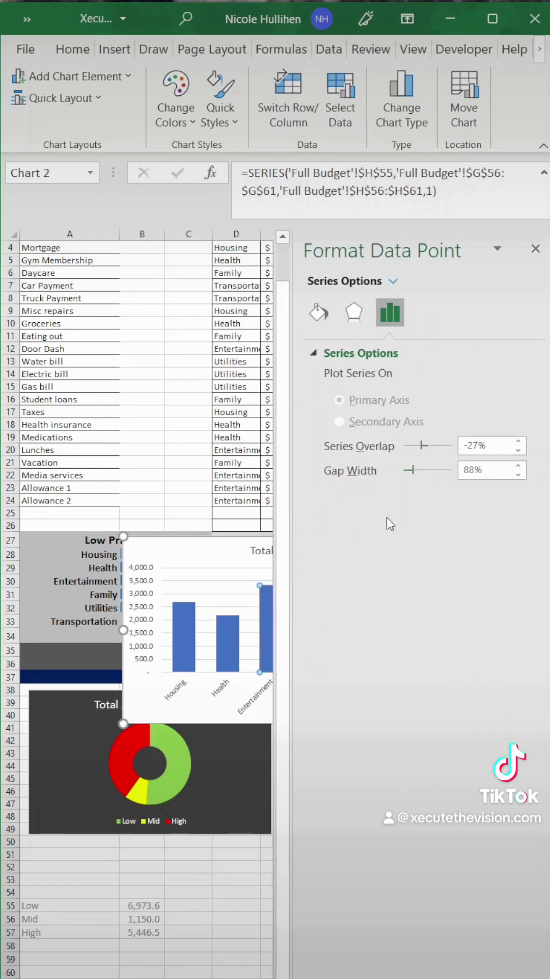
{"action": "left_click", "coordinate": [319, 312]}
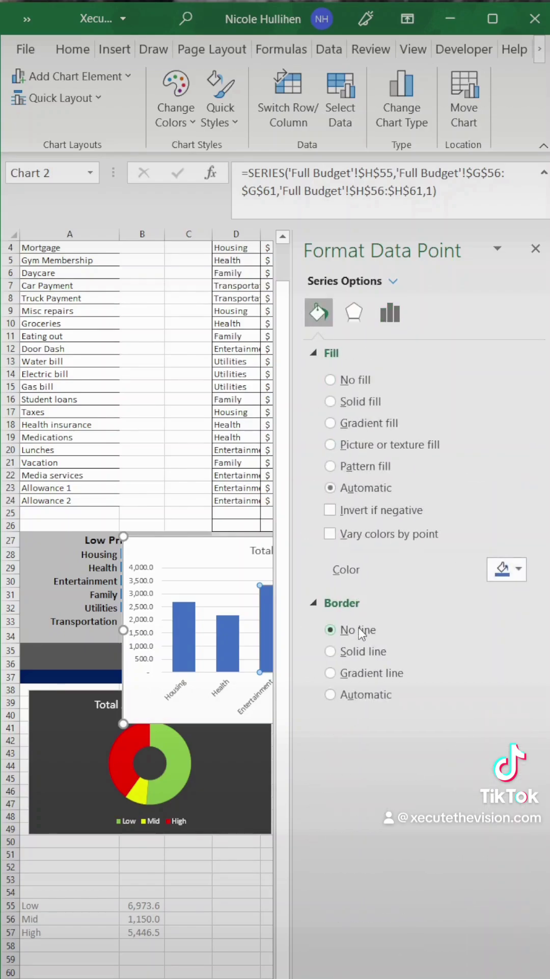
Step: Fill the column chart area with a dark gray background
{"action": "left_click", "coordinate": [236, 539]}
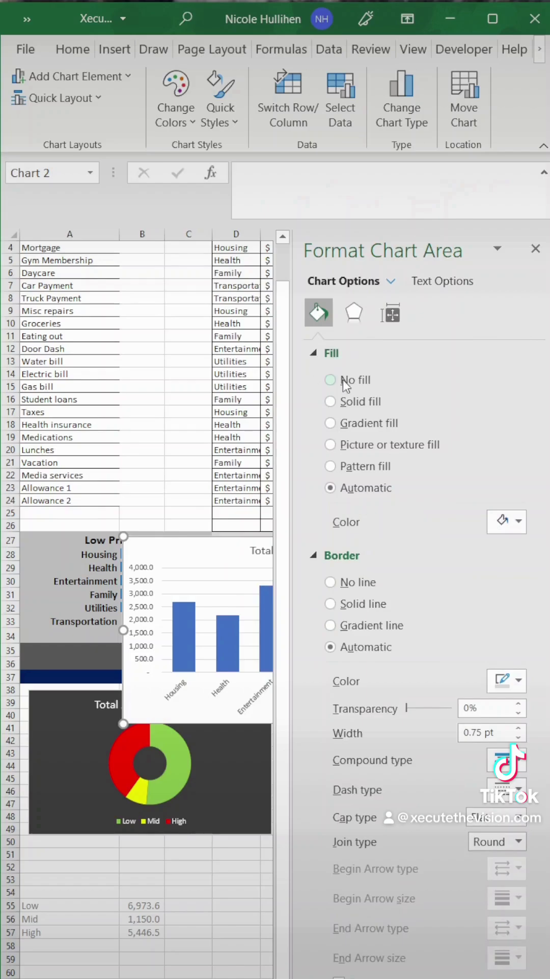
{"action": "left_click", "coordinate": [506, 527]}
{"action": "left_click", "coordinate": [509, 606]}
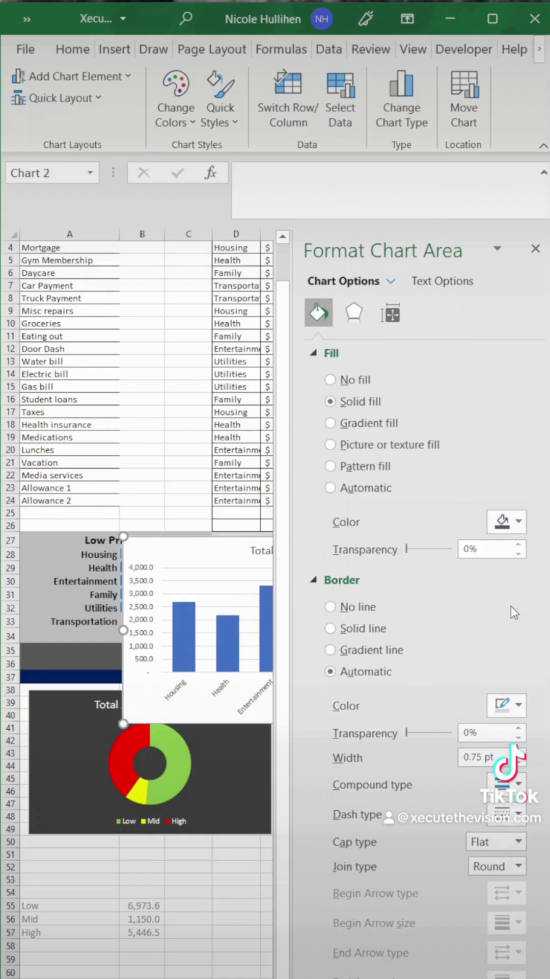
{"action": "left_click", "coordinate": [506, 522]}
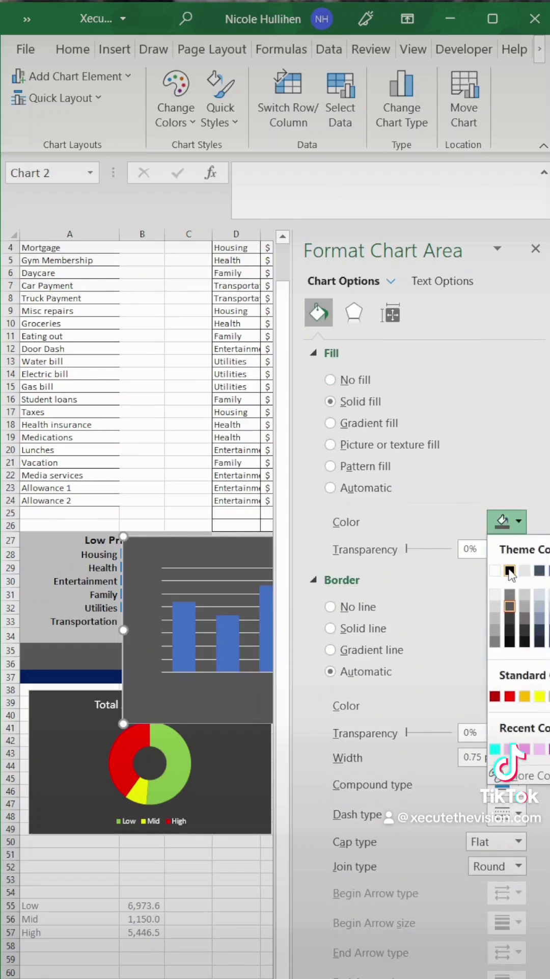
{"action": "left_click", "coordinate": [510, 619]}
Step: Make the horizontal category axis labels white
{"action": "left_click", "coordinate": [219, 693]}
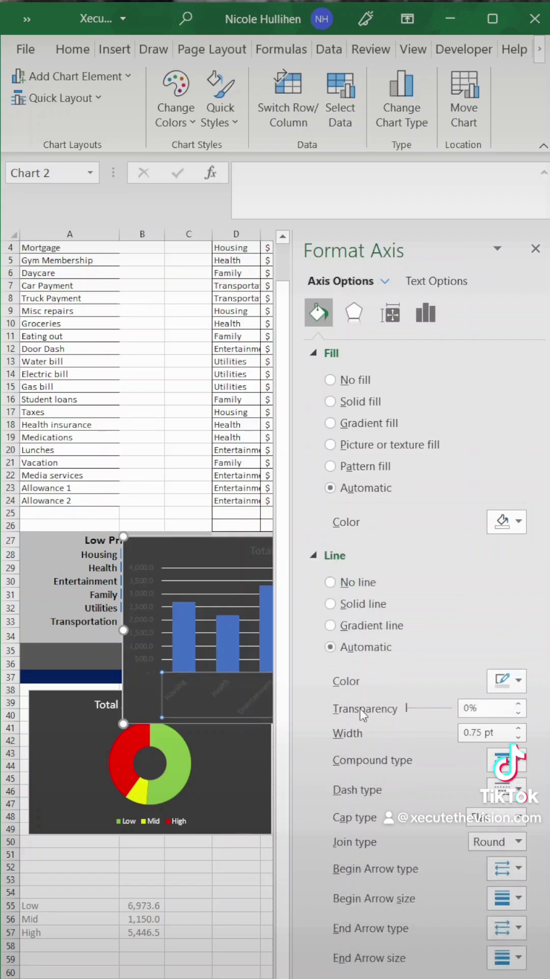
{"action": "left_click", "coordinate": [509, 521]}
{"action": "left_click", "coordinate": [492, 567]}
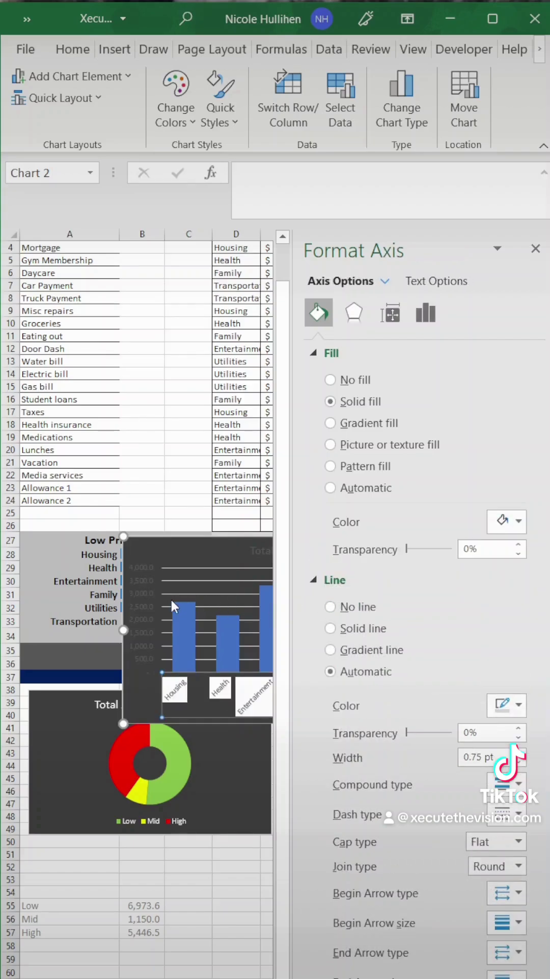
{"action": "key", "text": "ctrl+z"}
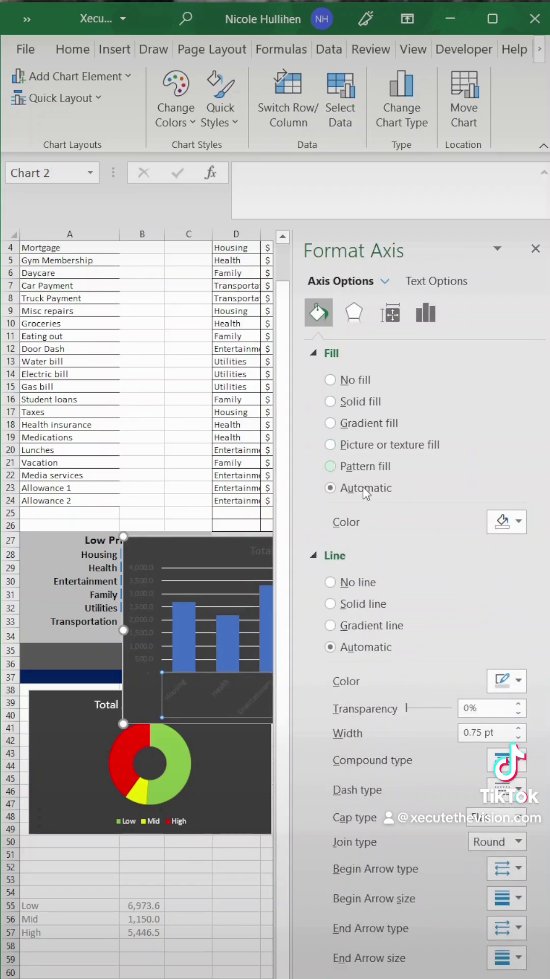
{"action": "left_click", "coordinate": [422, 286]}
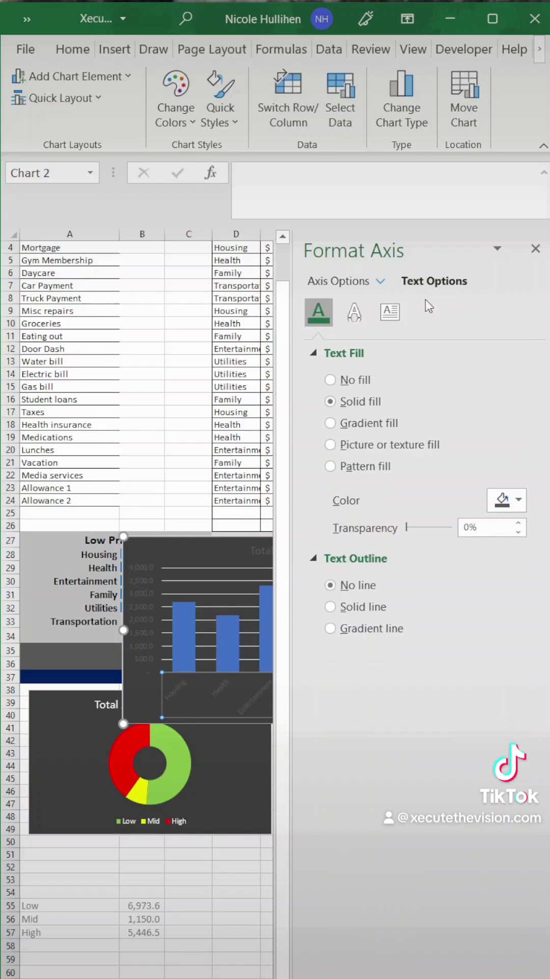
{"action": "left_click", "coordinate": [518, 500]}
{"action": "left_click", "coordinate": [497, 550]}
Step: Make the vertical value axis labels and chart title white
{"action": "left_click", "coordinate": [137, 608]}
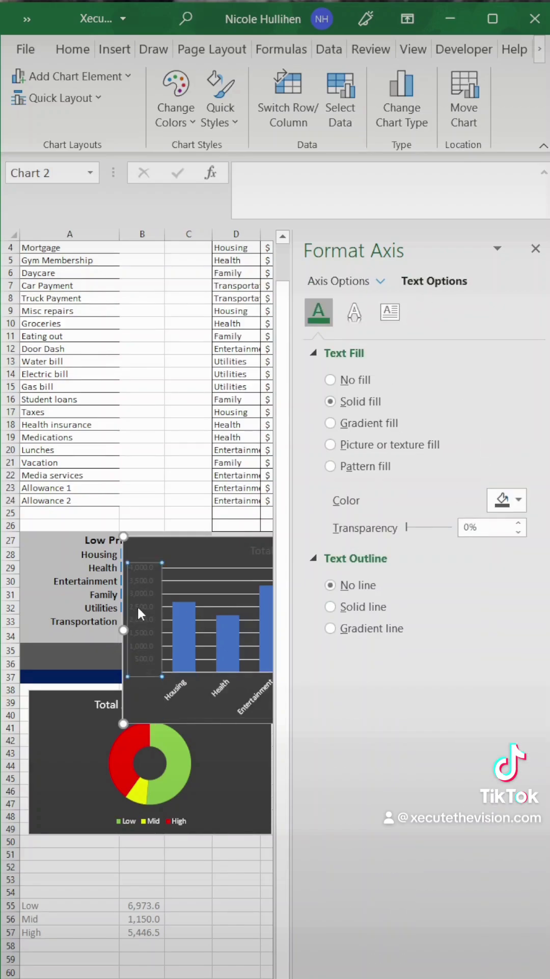
{"action": "left_click", "coordinate": [519, 500]}
{"action": "left_click", "coordinate": [501, 545]}
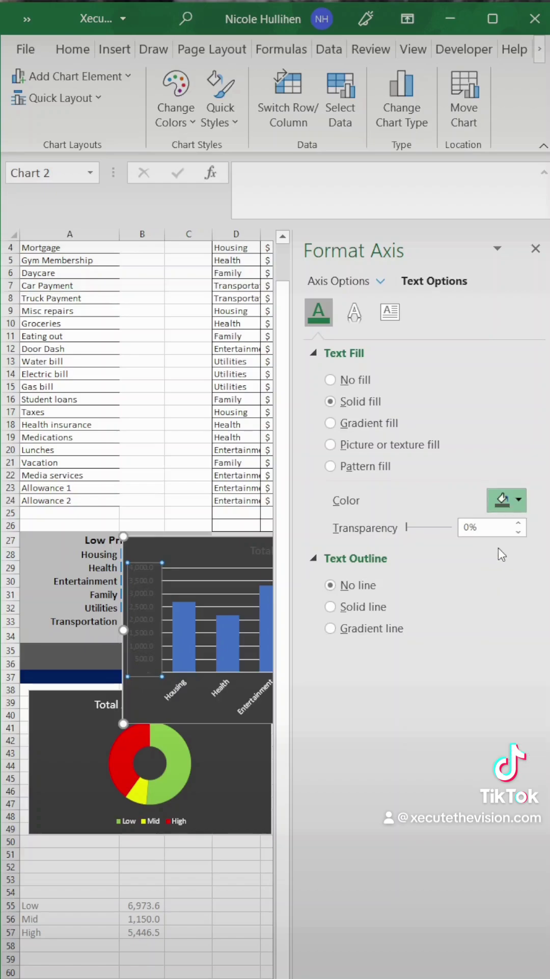
{"action": "left_click", "coordinate": [261, 553]}
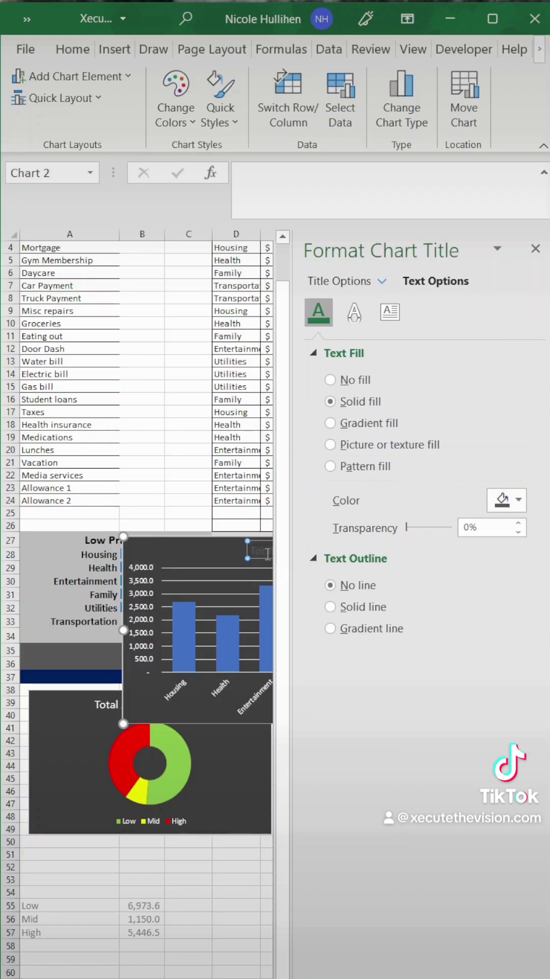
{"action": "left_click", "coordinate": [519, 500]}
{"action": "left_click", "coordinate": [501, 545]}
Step: Move the column chart down and left below the priority tables
{"action": "left_click", "coordinate": [224, 633]}
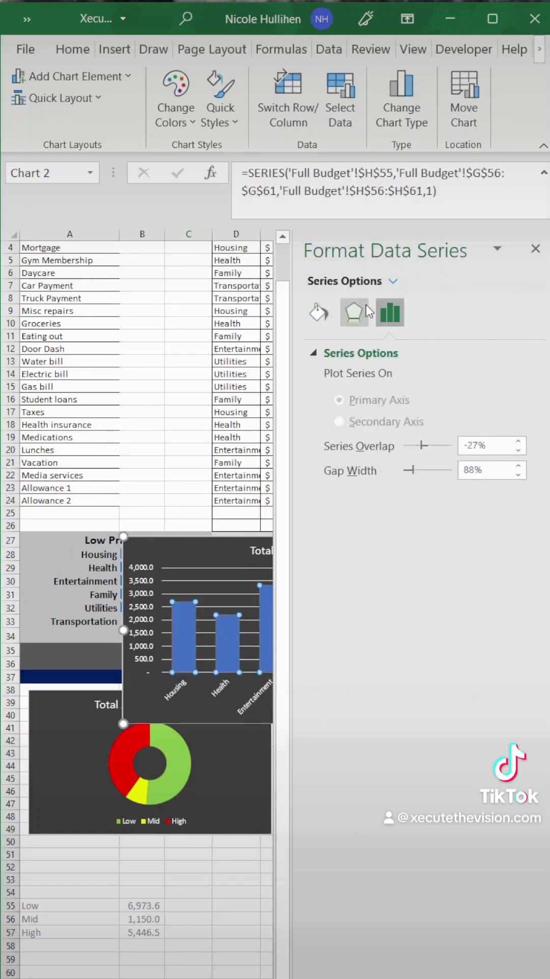
{"action": "left_click", "coordinate": [355, 312]}
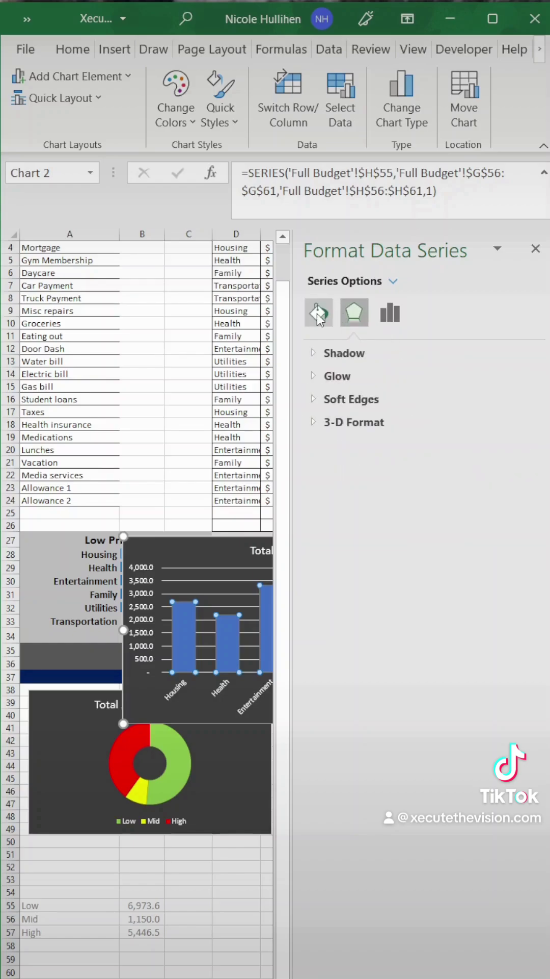
{"action": "left_click", "coordinate": [318, 314]}
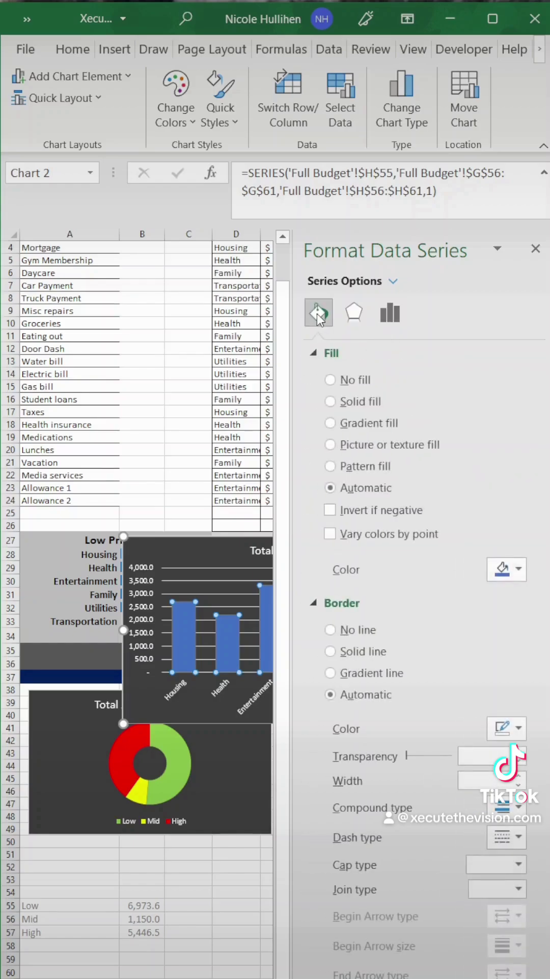
{"action": "left_click", "coordinate": [535, 249]}
{"action": "left_click_drag", "start_coordinate": [350, 587], "coordinate": [432, 698]}
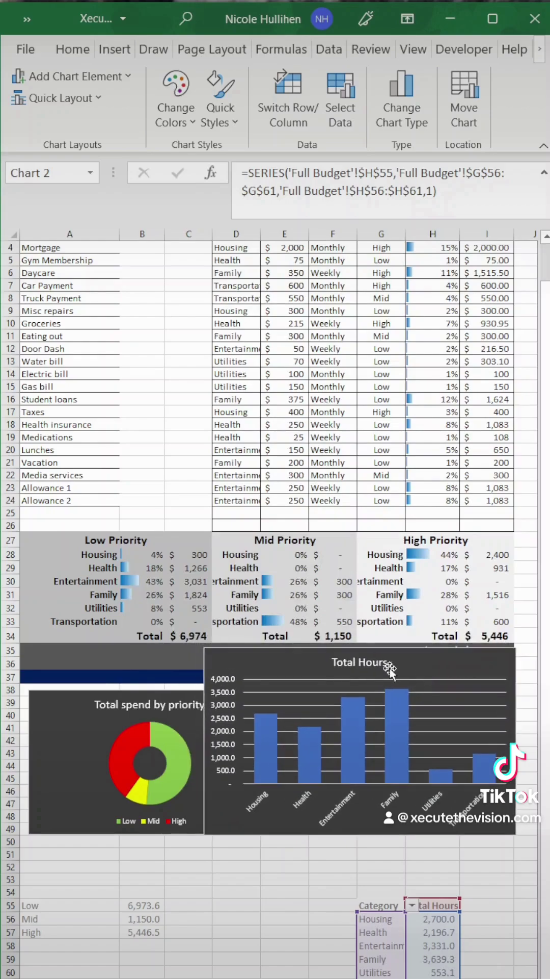
{"action": "double_click", "coordinate": [265, 665]}
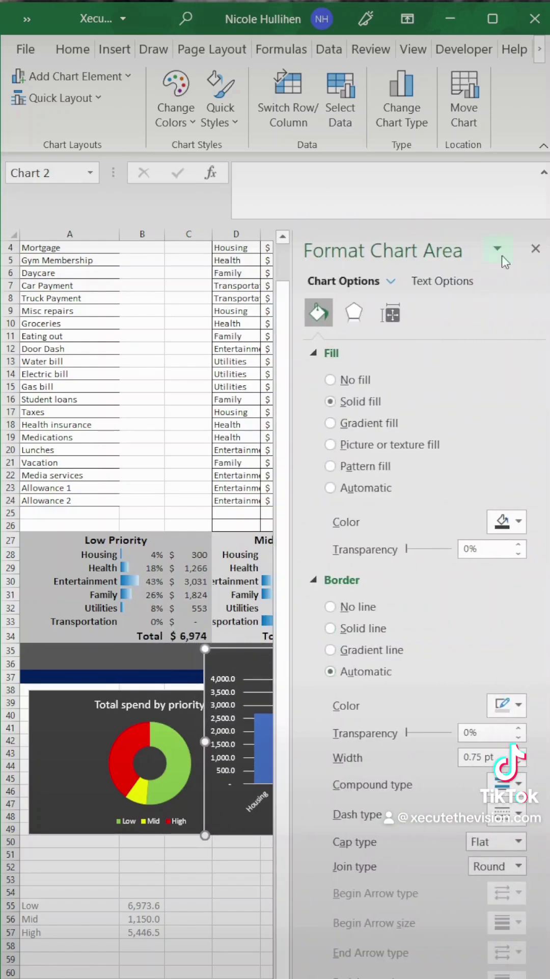
{"action": "left_click", "coordinate": [536, 248]}
{"action": "double_click", "coordinate": [377, 663]}
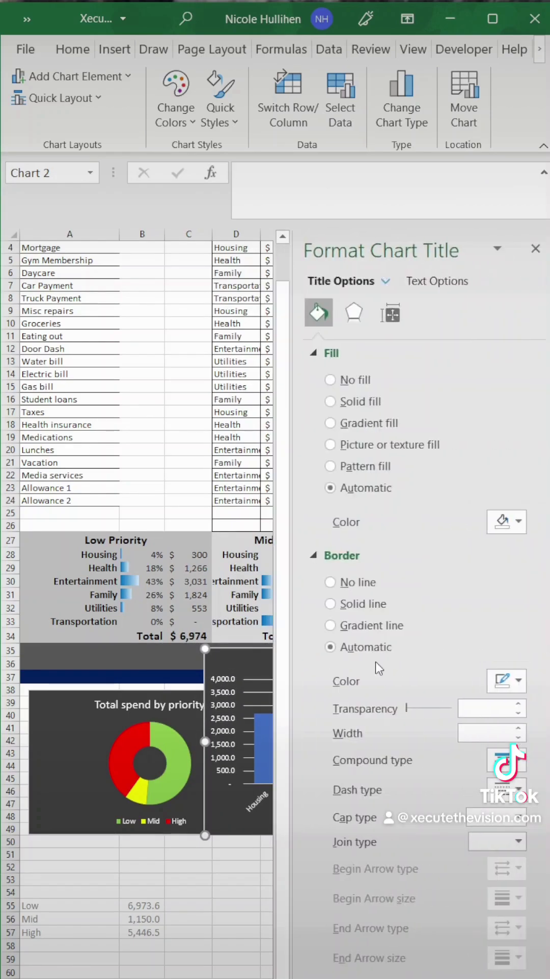
{"action": "left_click", "coordinate": [536, 249]}
{"action": "left_click_drag", "start_coordinate": [309, 677], "coordinate": [135, 691]}
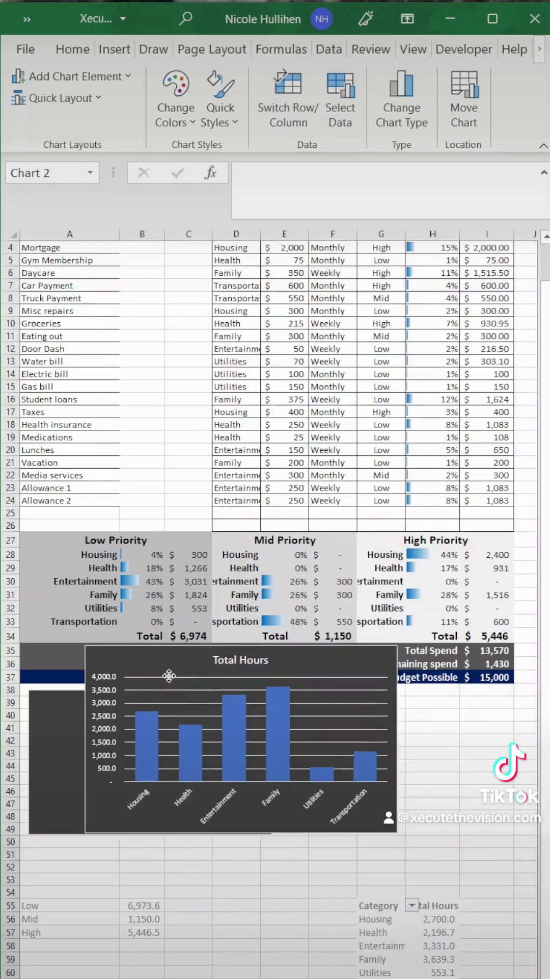
Step: Retitle the chart 'Total spend by category'
{"action": "double_click", "coordinate": [175, 676]}
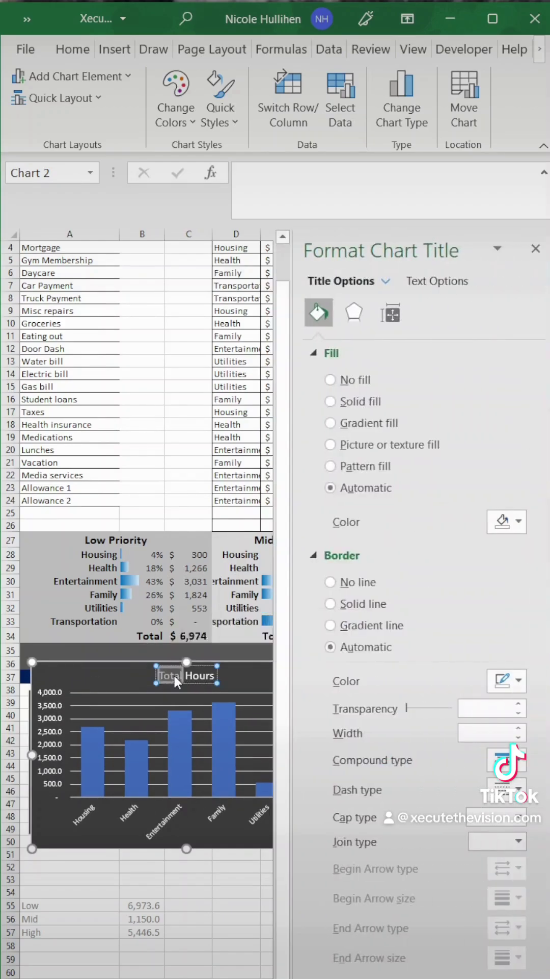
{"action": "triple_click", "coordinate": [173, 674]}
{"action": "type", "text": "Total spen"}
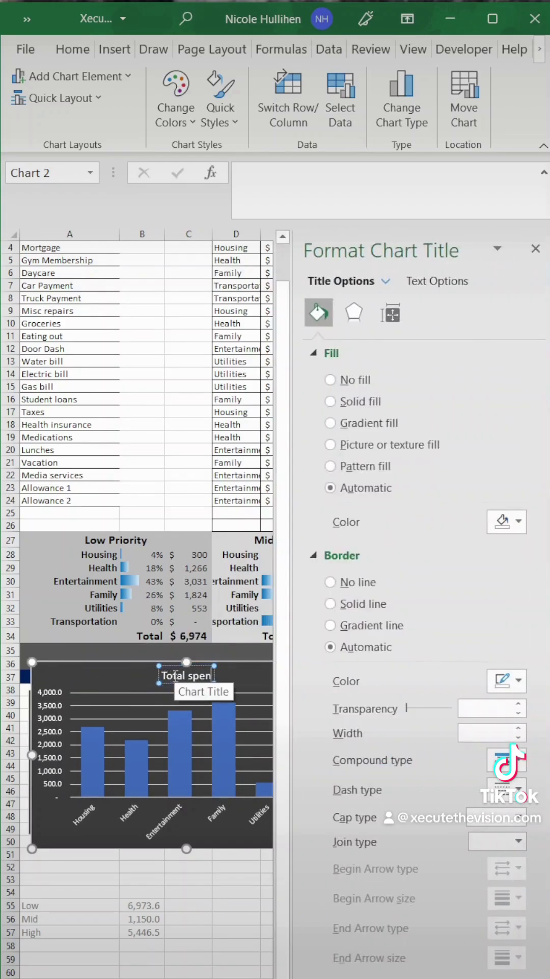
{"action": "type", "text": "d by category"}
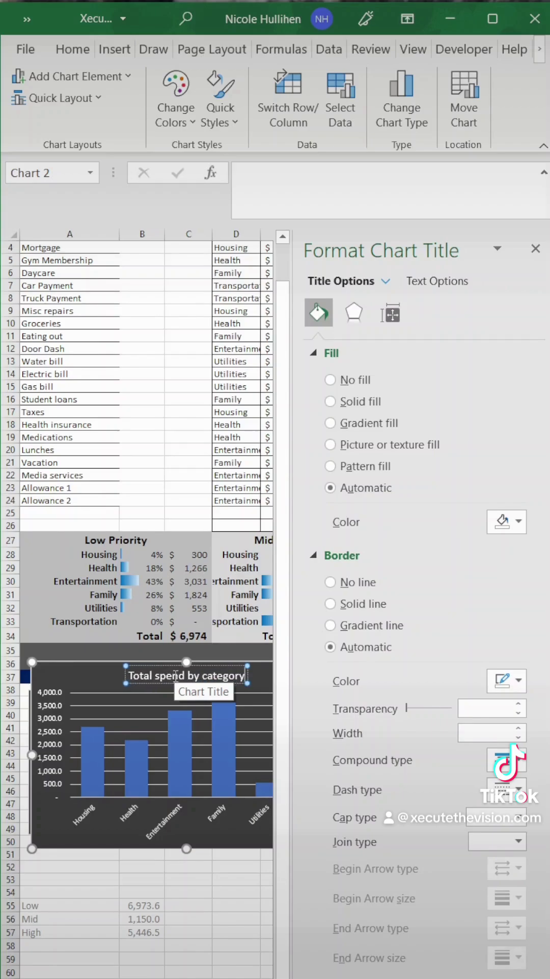
Step: Place the category chart beside the donut chart, resized to match it
{"action": "left_click", "coordinate": [536, 248]}
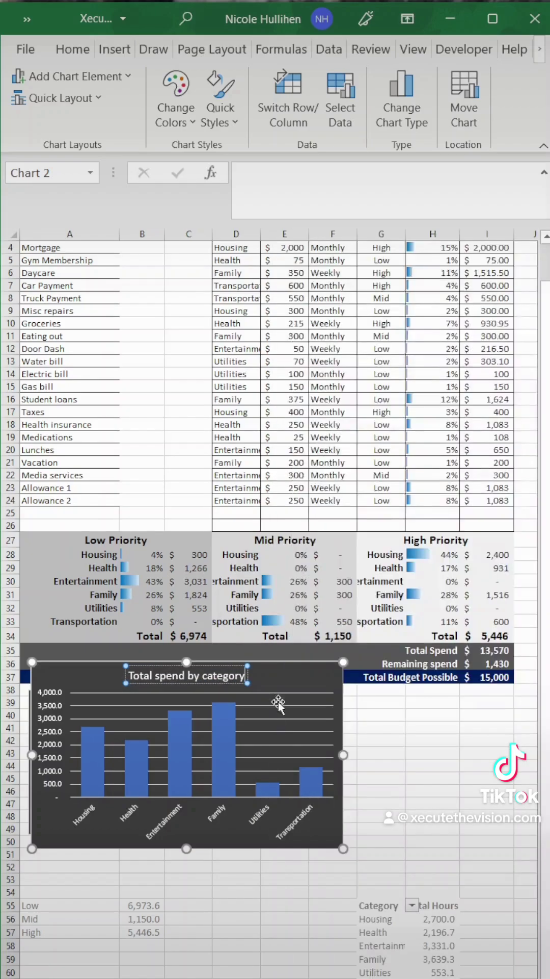
{"action": "left_click_drag", "start_coordinate": [74, 794], "coordinate": [273, 819]}
{"action": "left_click_drag", "start_coordinate": [230, 872], "coordinate": [288, 835]}
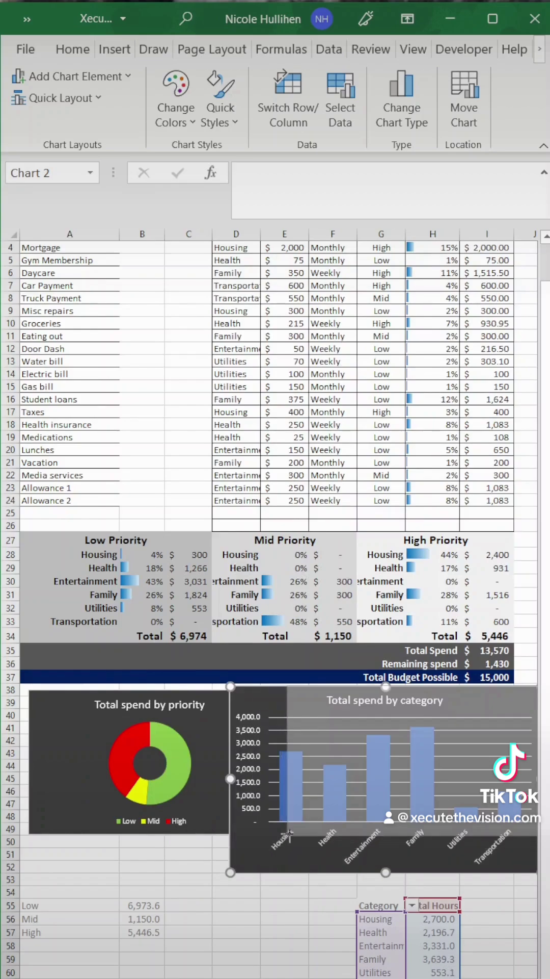
{"action": "left_click_drag", "start_coordinate": [353, 825], "coordinate": [347, 825]}
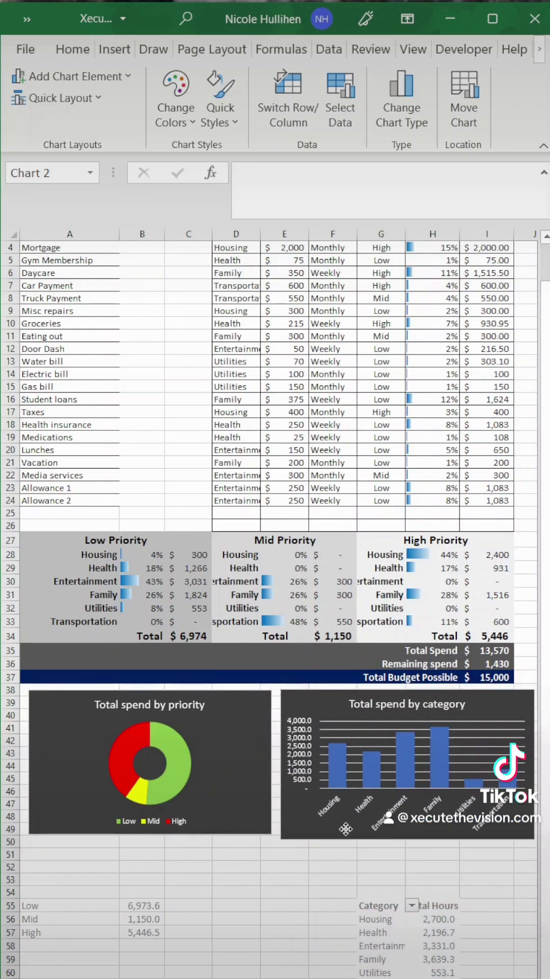
Step: Set the font colour of the helper data in rows 53–60 to white
{"action": "left_click_drag", "start_coordinate": [76, 878], "coordinate": [525, 974]}
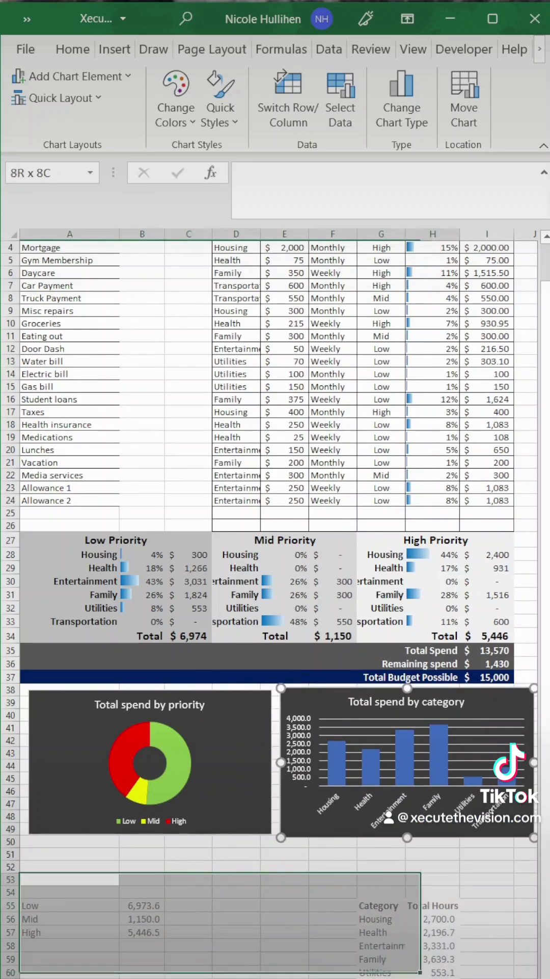
{"action": "left_click", "coordinate": [92, 109]}
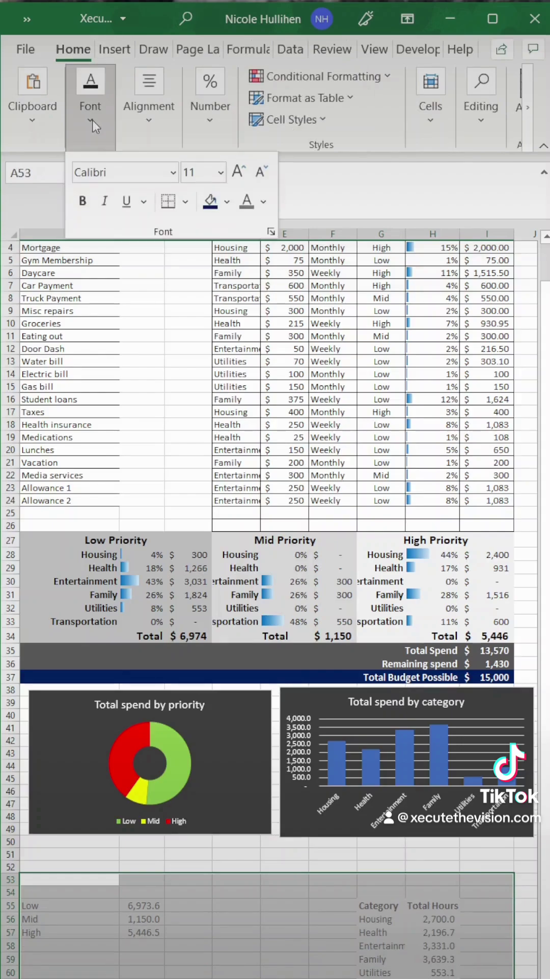
{"action": "left_click", "coordinate": [264, 201]}
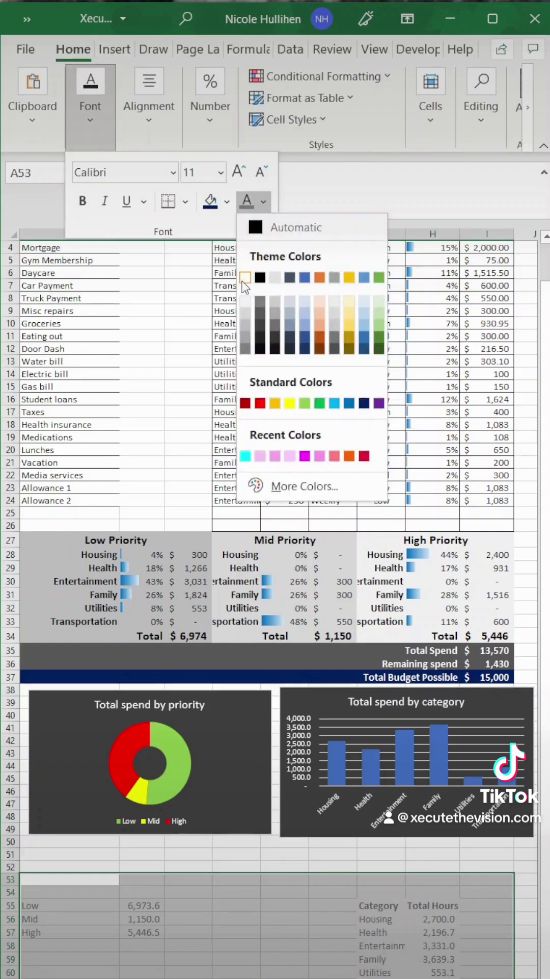
{"action": "left_click", "coordinate": [245, 278]}
{"action": "left_click", "coordinate": [469, 854]}
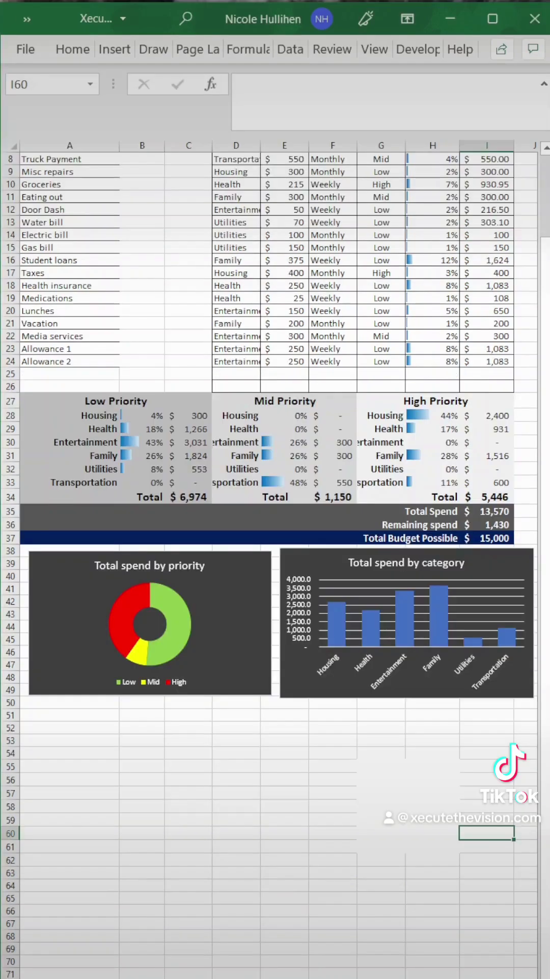
Step: Format the category chart's value axis as Currency with 0 decimal places
{"action": "scroll", "coordinate": [275, 561], "scroll_direction": "up", "scroll_amount": 1}
{"action": "scroll", "coordinate": [275, 560], "scroll_direction": "up", "scroll_amount": 2}
{"action": "scroll", "coordinate": [275, 561], "scroll_direction": "up", "scroll_amount": 1}
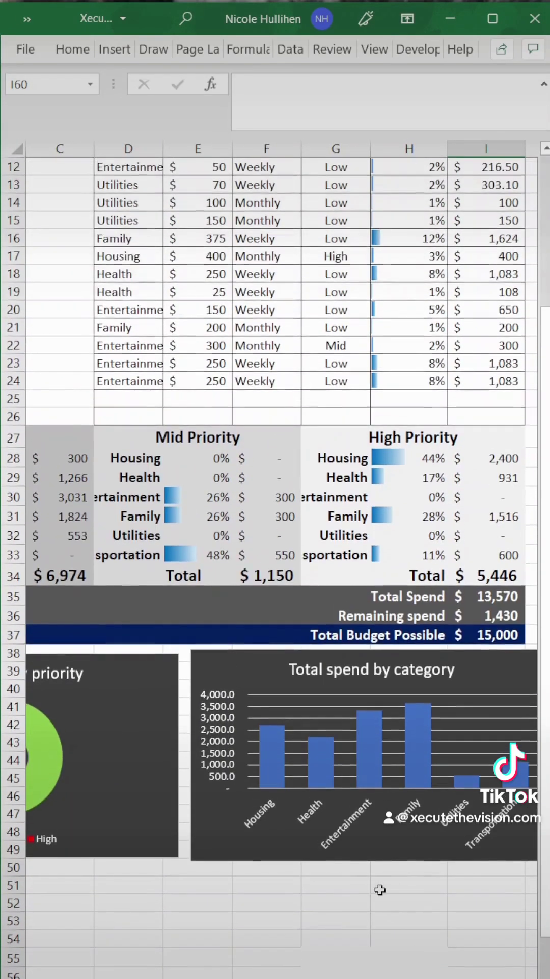
{"action": "scroll", "coordinate": [400, 900], "scroll_direction": "down", "scroll_amount": 5}
{"action": "right_click", "coordinate": [206, 445]}
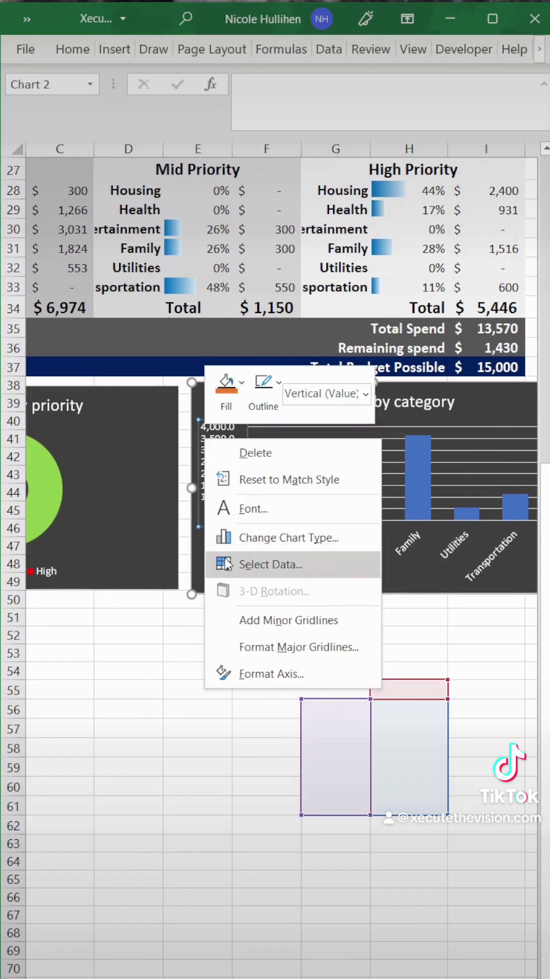
{"action": "left_click", "coordinate": [203, 446]}
{"action": "double_click", "coordinate": [203, 446]}
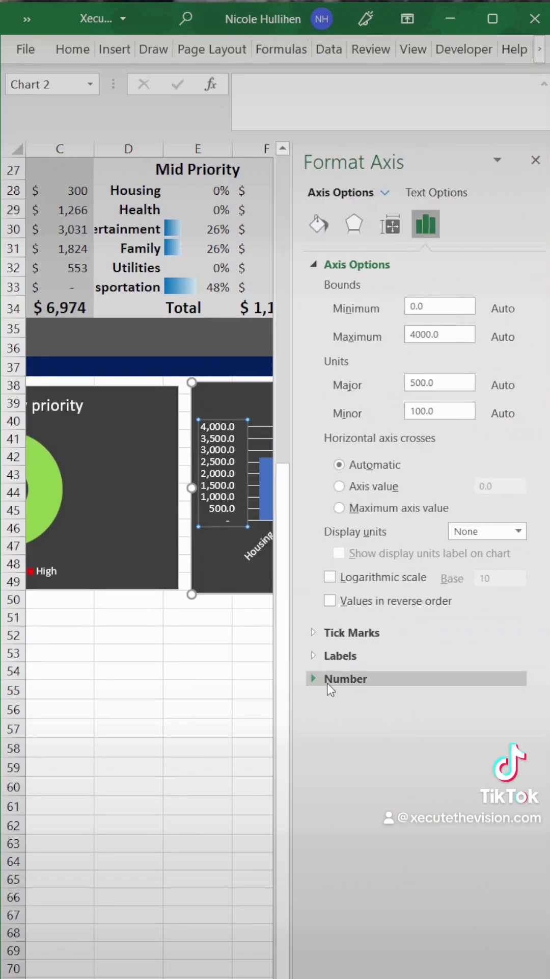
{"action": "left_click", "coordinate": [332, 679]}
{"action": "left_click", "coordinate": [346, 720]}
{"action": "left_click", "coordinate": [359, 776]}
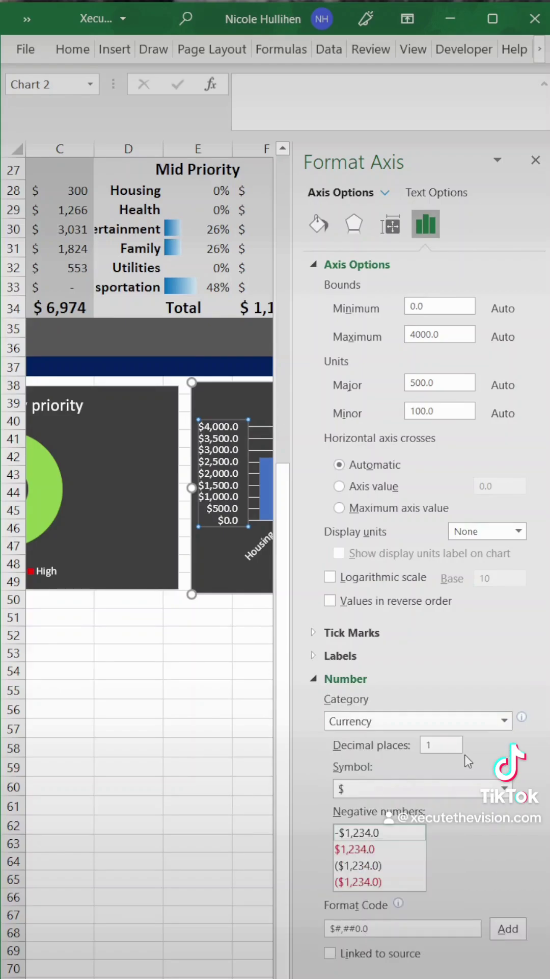
{"action": "type", "text": "0"}
{"action": "left_click", "coordinate": [536, 160]}
Step: Add data labels to the category chart's bars and make them white
{"action": "left_click", "coordinate": [262, 485]}
{"action": "right_click", "coordinate": [258, 471]}
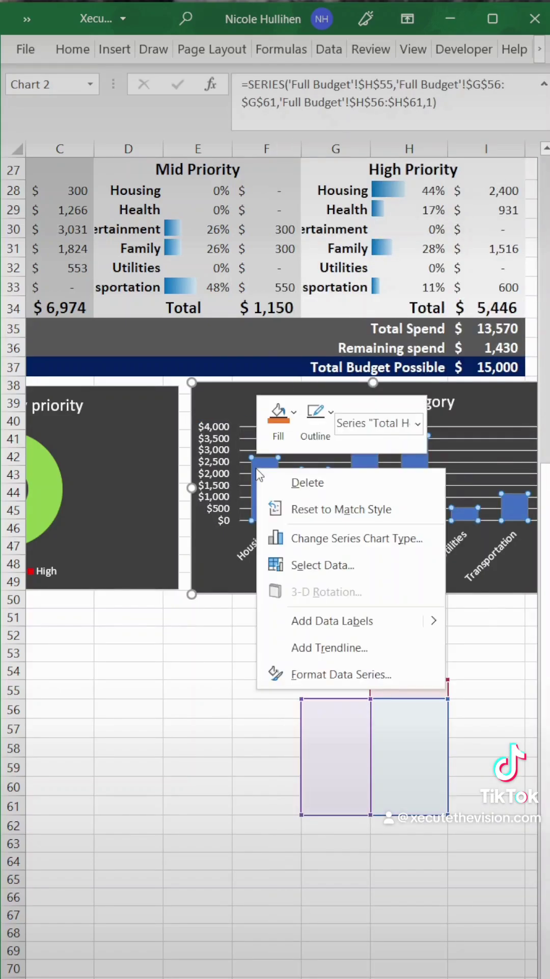
{"action": "left_click", "coordinate": [289, 621]}
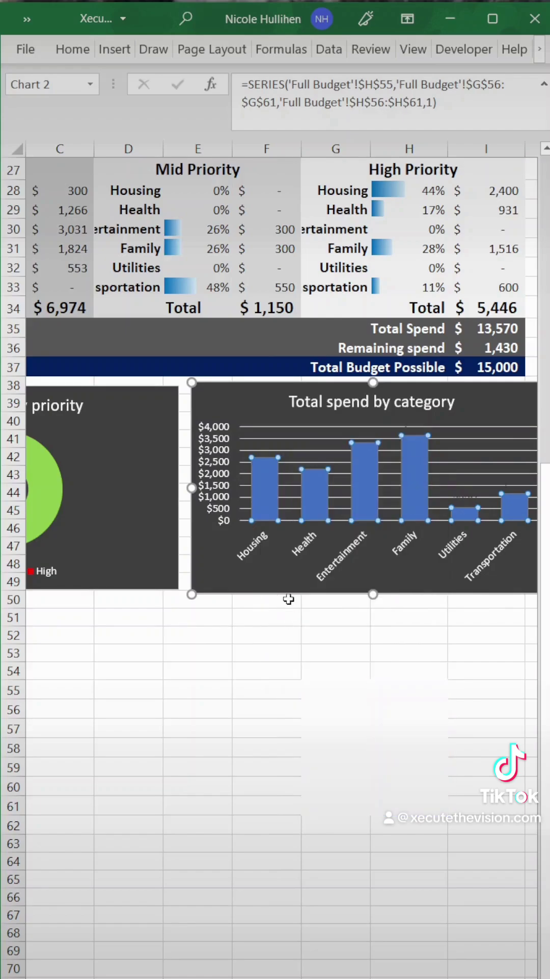
{"action": "left_click", "coordinate": [271, 445]}
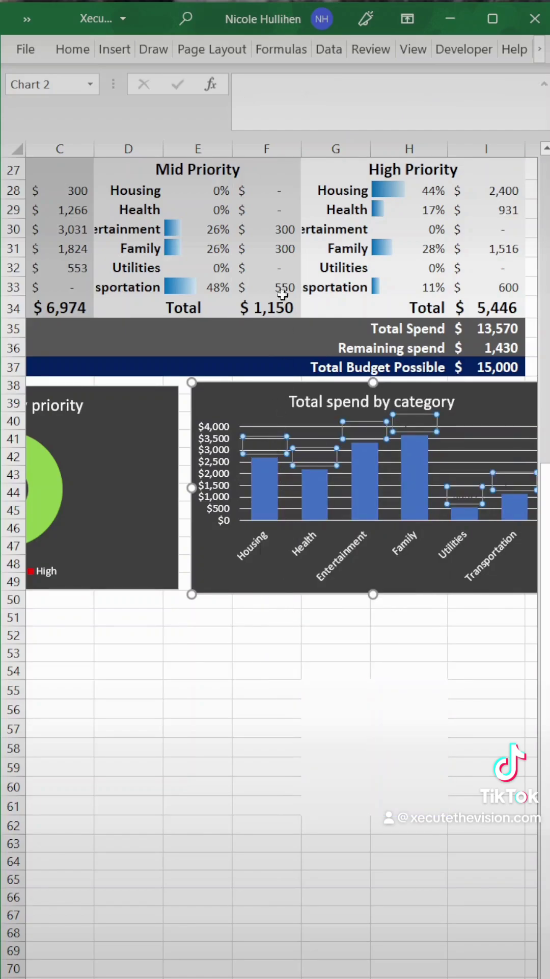
{"action": "left_click", "coordinate": [73, 49]}
{"action": "left_click", "coordinate": [91, 102]}
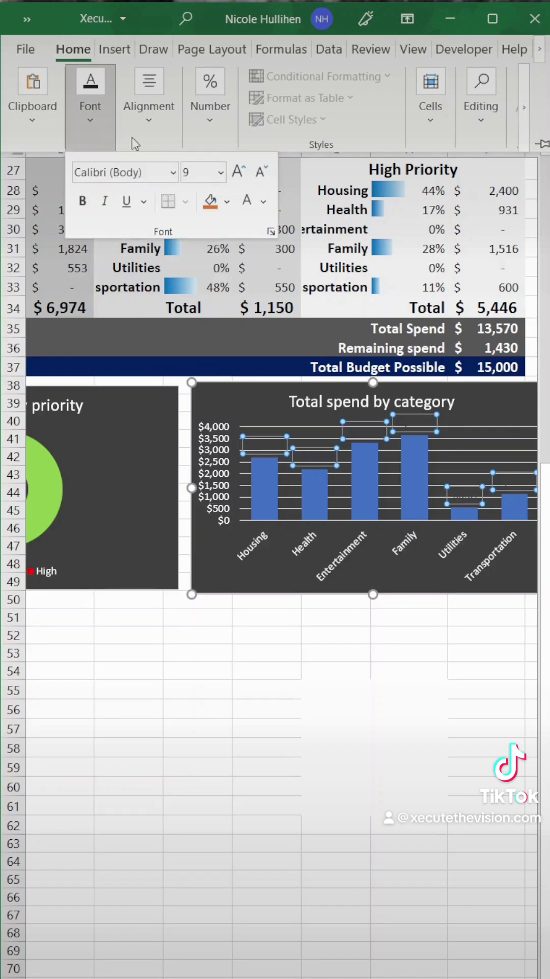
{"action": "left_click", "coordinate": [247, 201]}
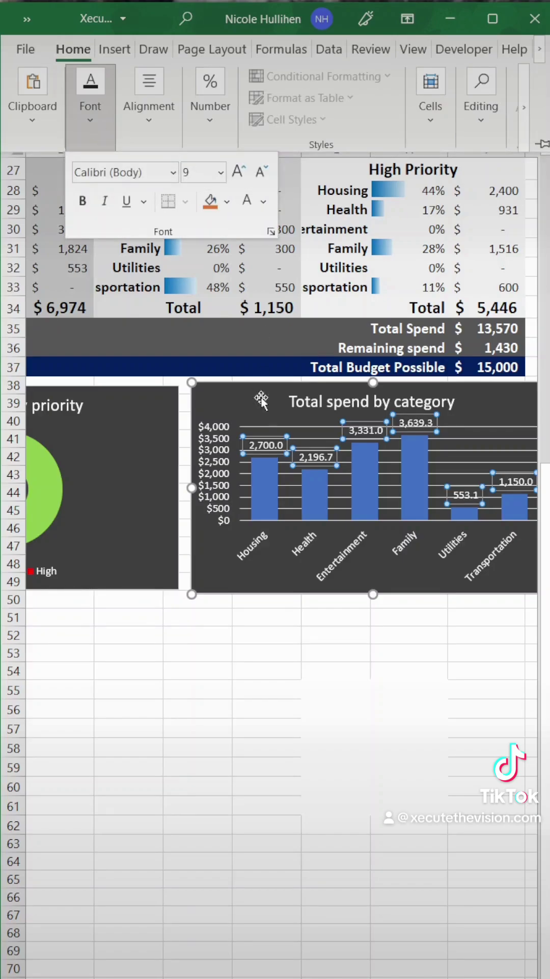
Step: Format the Health bar's label as whole-dollar Currency, showing $2,197
{"action": "left_click", "coordinate": [268, 448]}
{"action": "left_click", "coordinate": [268, 446]}
{"action": "left_click", "coordinate": [310, 456]}
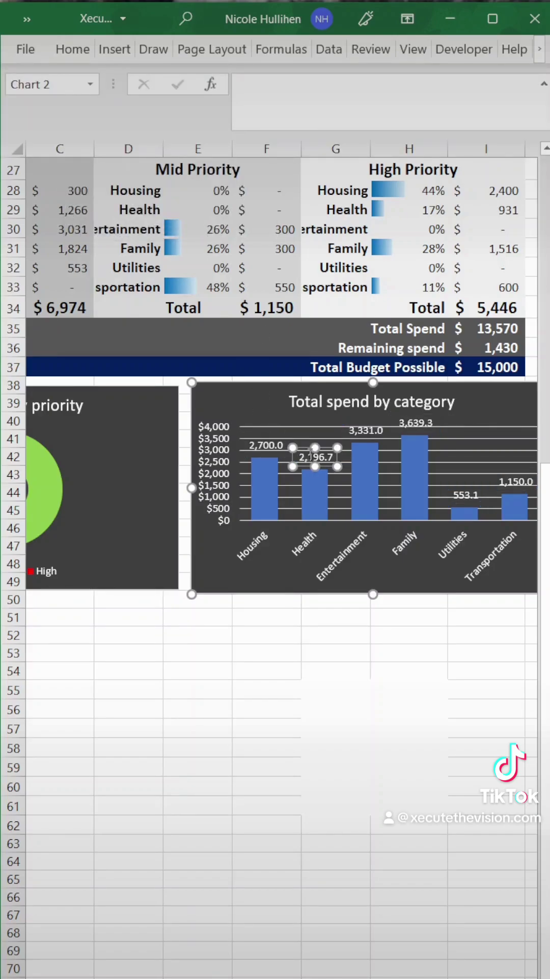
{"action": "double_click", "coordinate": [311, 455]}
{"action": "left_click", "coordinate": [338, 650]}
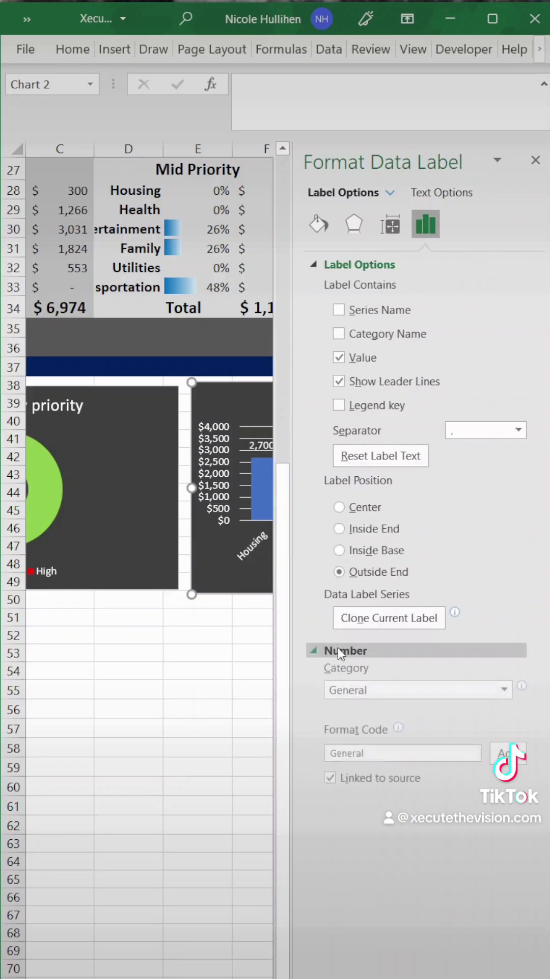
{"action": "left_click", "coordinate": [351, 690]}
{"action": "left_click", "coordinate": [359, 744]}
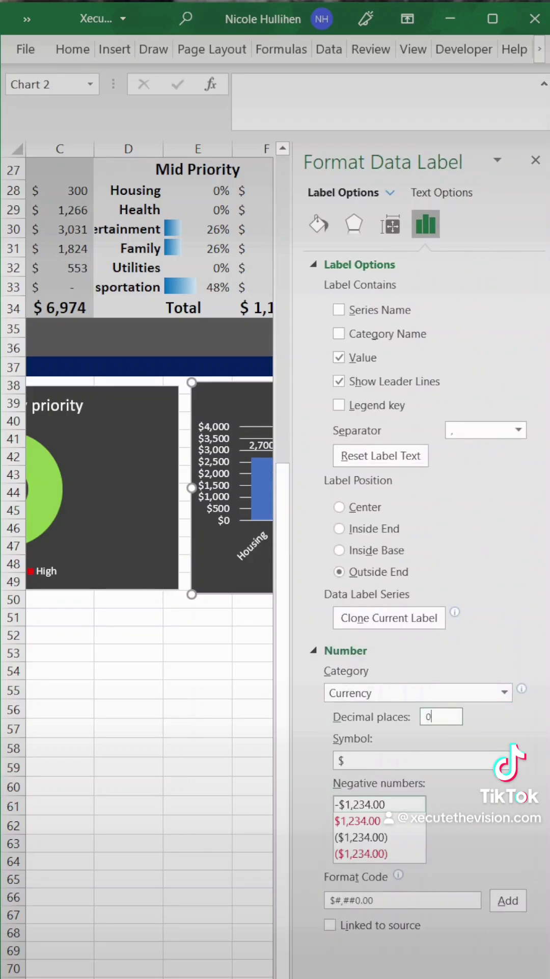
{"action": "left_click", "coordinate": [535, 160]}
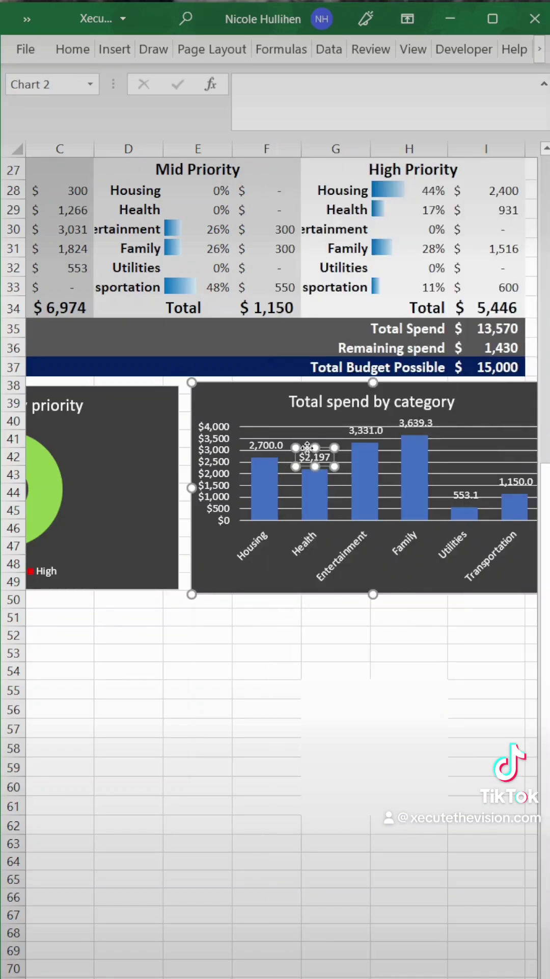
{"action": "left_click", "coordinate": [362, 637]}
Step: Select the budget item table range A4:I26
{"action": "scroll", "coordinate": [358, 859], "scroll_direction": "up", "scroll_amount": 2}
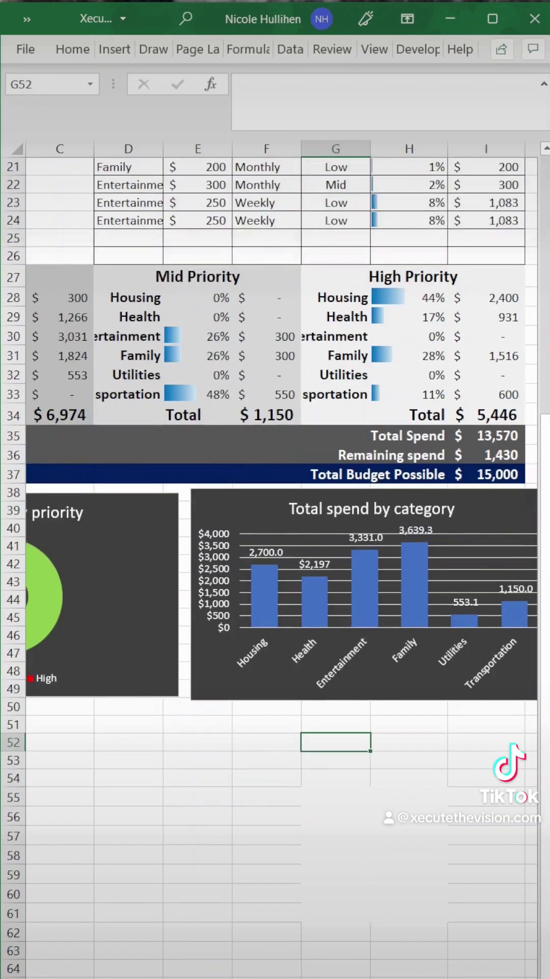
{"action": "scroll", "coordinate": [379, 892], "scroll_direction": "down", "scroll_amount": 2}
{"action": "scroll", "coordinate": [379, 892], "scroll_direction": "down", "scroll_amount": 1}
{"action": "scroll", "coordinate": [378, 892], "scroll_direction": "down", "scroll_amount": 1}
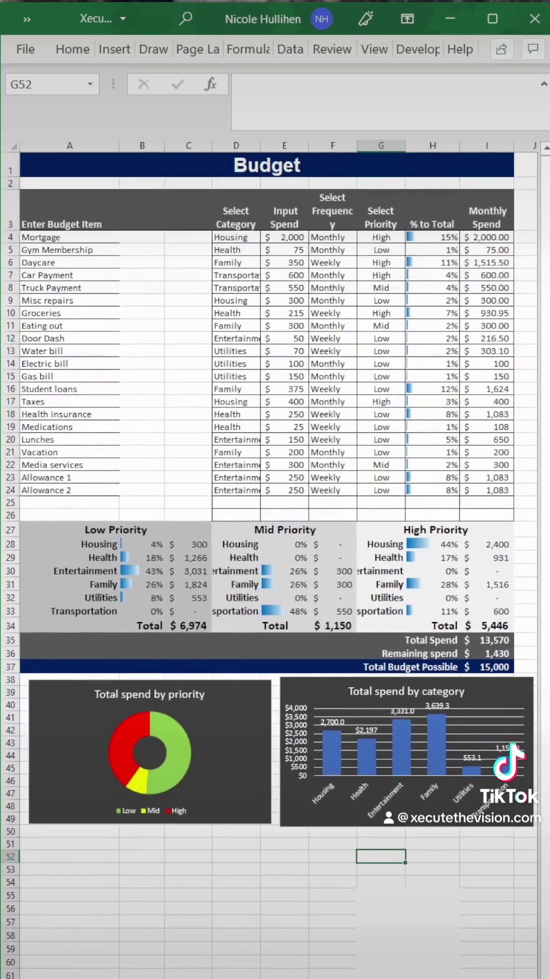
{"action": "scroll", "coordinate": [379, 893], "scroll_direction": "down", "scroll_amount": 1}
{"action": "scroll", "coordinate": [441, 960], "scroll_direction": "up", "scroll_amount": 1}
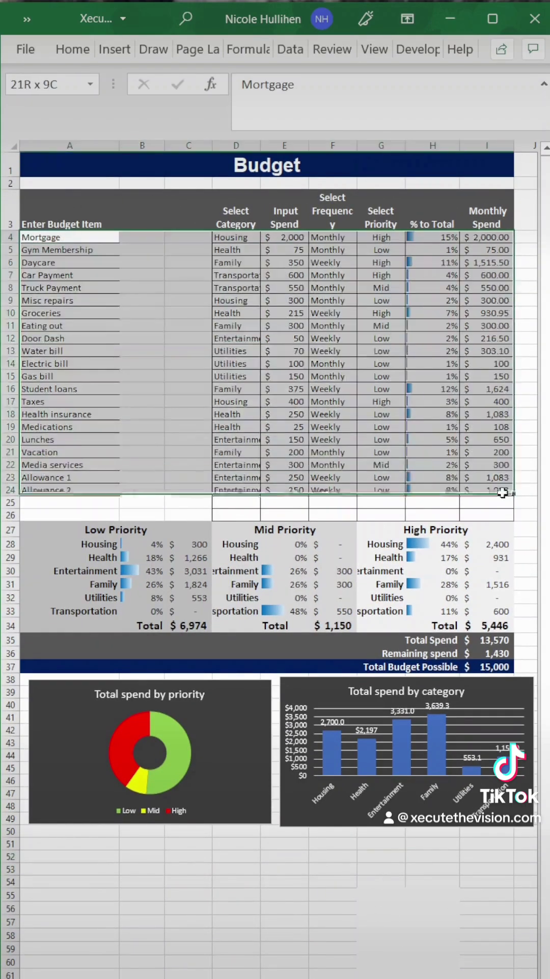
{"action": "left_click_drag", "start_coordinate": [67, 237], "coordinate": [505, 515]}
Step: Apply dark gray Outline and Inside borders to A4:I26 through More Borders
{"action": "left_click", "coordinate": [59, 51]}
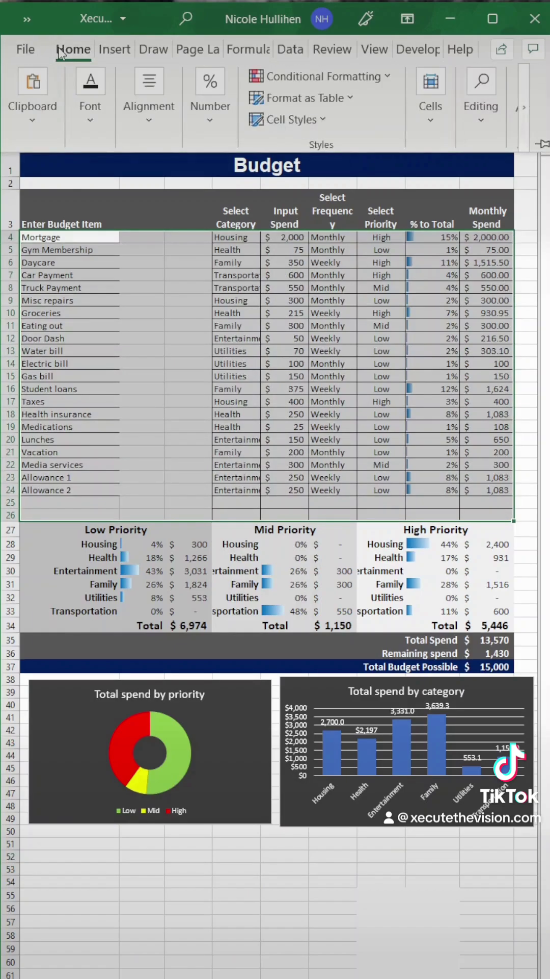
{"action": "left_click", "coordinate": [84, 115]}
{"action": "left_click", "coordinate": [186, 204]}
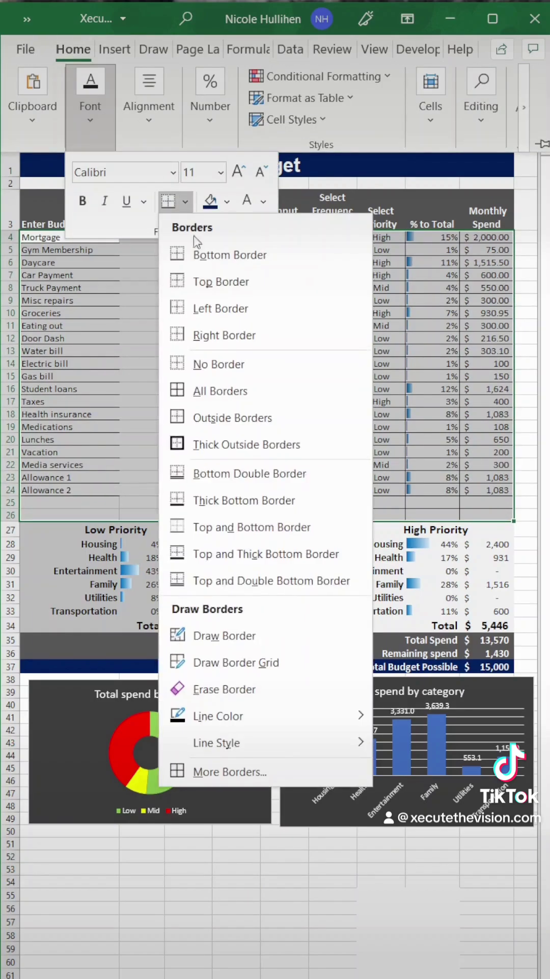
{"action": "left_click", "coordinate": [244, 762]}
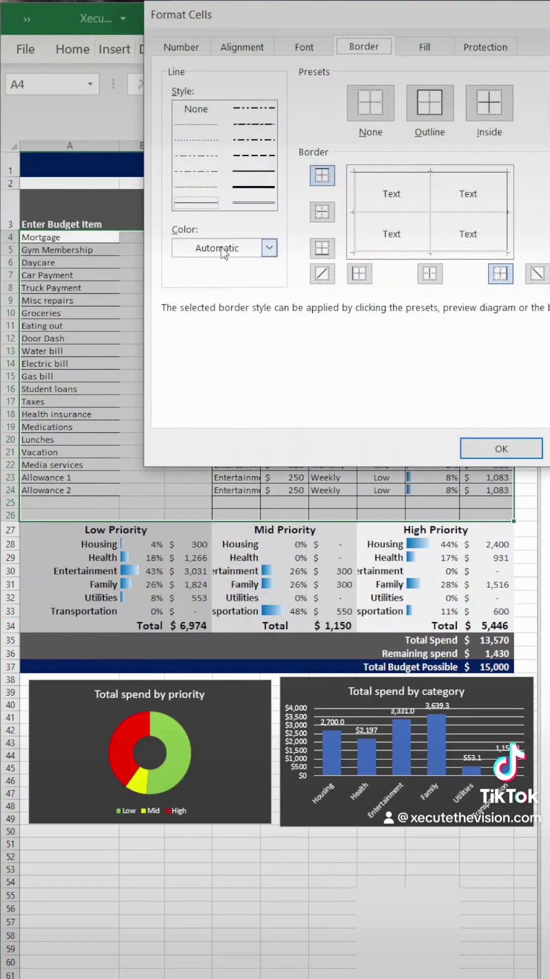
{"action": "left_click", "coordinate": [261, 250]}
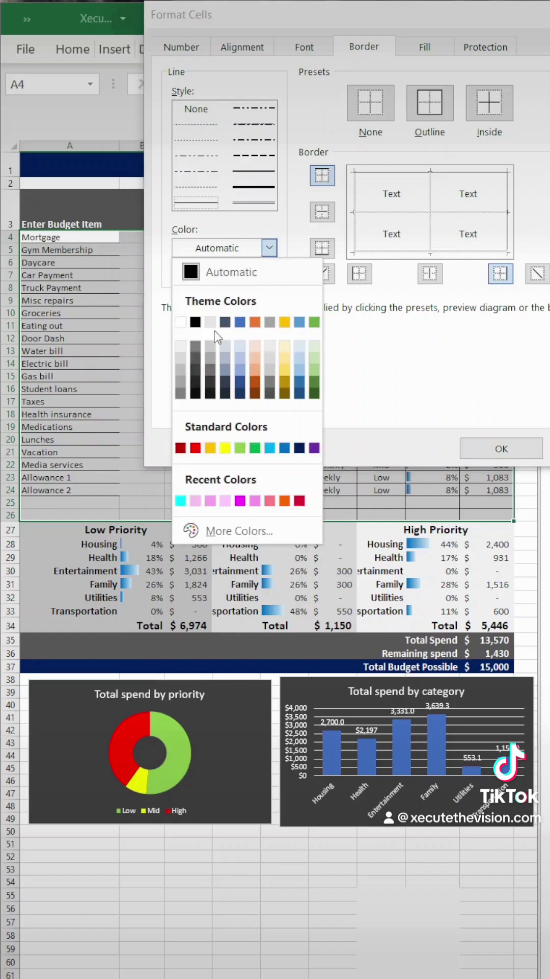
{"action": "left_click", "coordinate": [196, 360]}
{"action": "left_click", "coordinate": [489, 103]}
{"action": "left_click", "coordinate": [430, 103]}
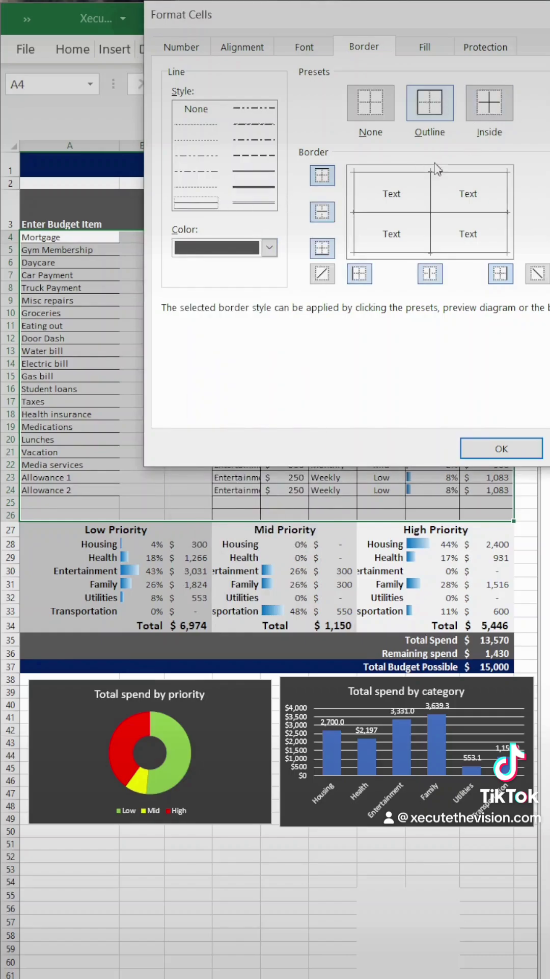
{"action": "left_click", "coordinate": [487, 449]}
{"action": "left_click", "coordinate": [448, 461]}
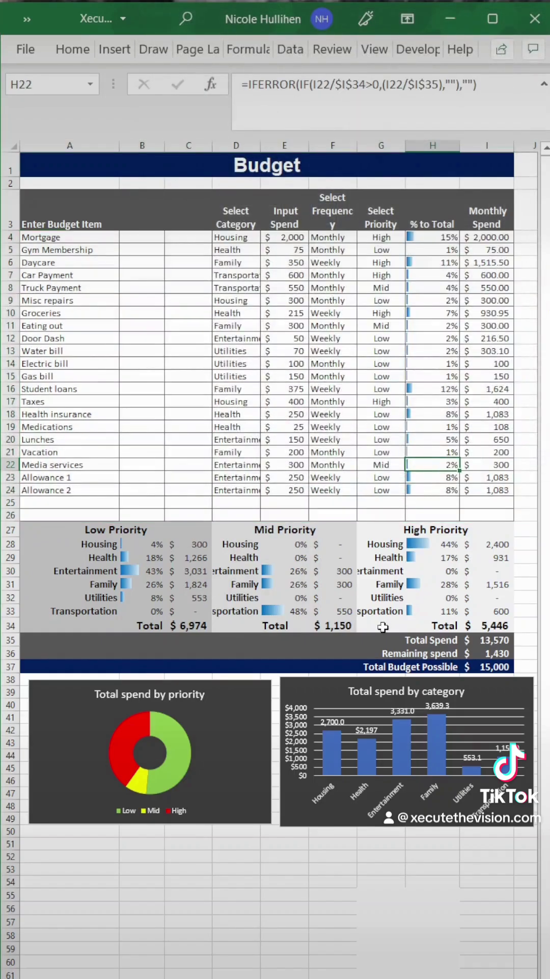